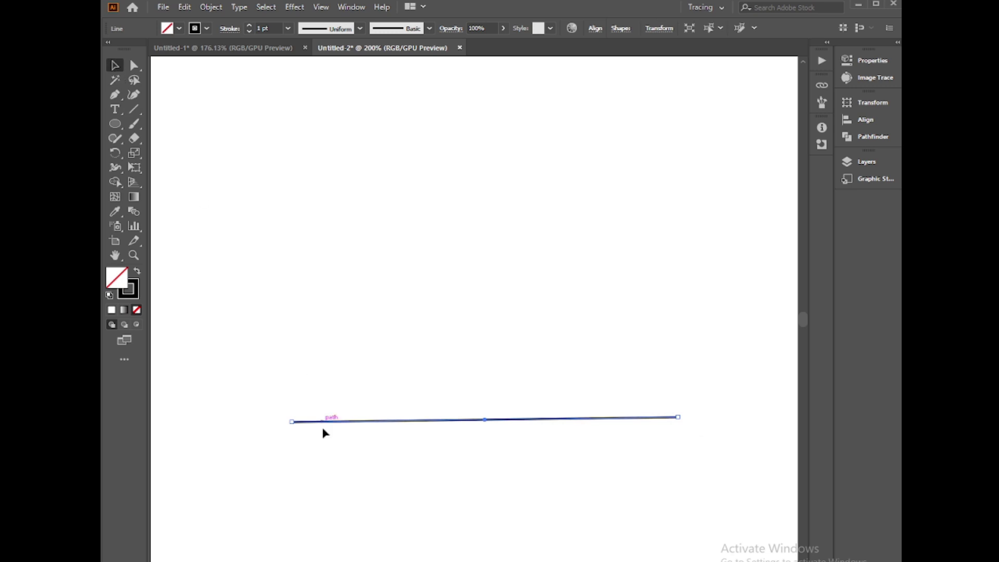
Level the slanted line to horizontal and duplicate it upward at equal spacing to make six parallel lines.
drag(291, 427, 300, 430)
drag(509, 419, 509, 398)
key(ctrl+d)
key(ctrl+d)
key(ctrl+d)
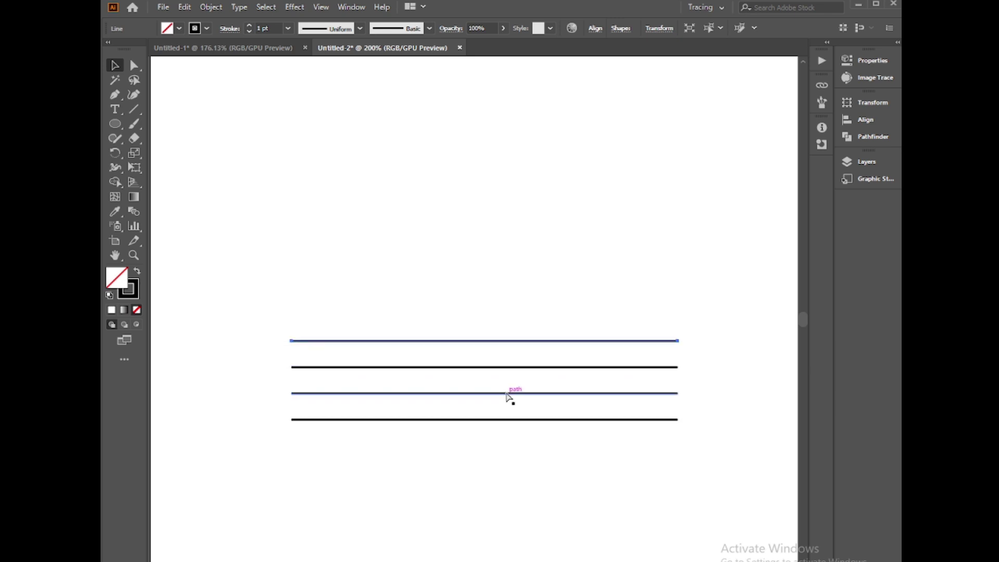
key(ctrl+d)
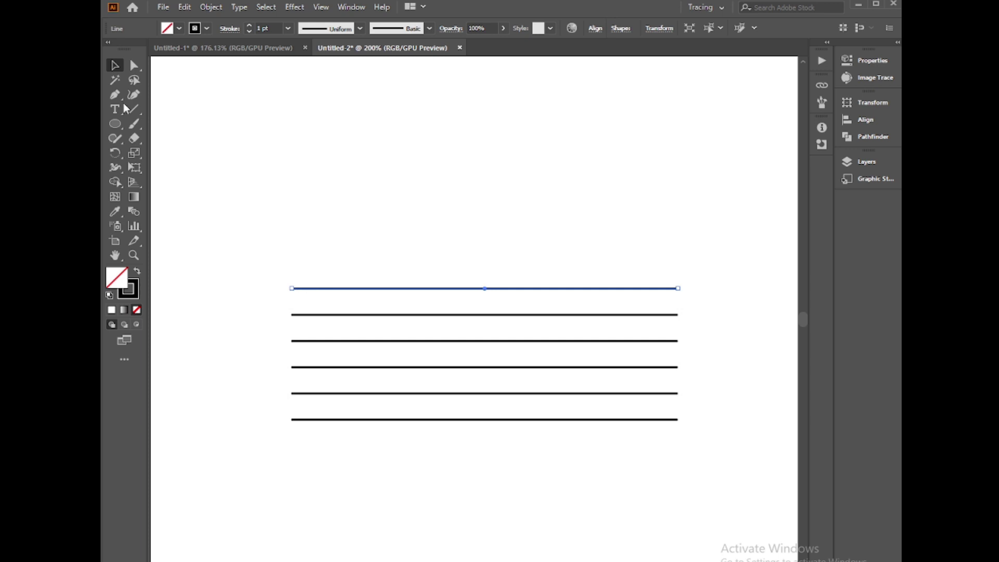
Group the six horizontal lines and paste a copy of the group in front of the original.
drag(410, 234, 532, 428)
right_click(502, 319)
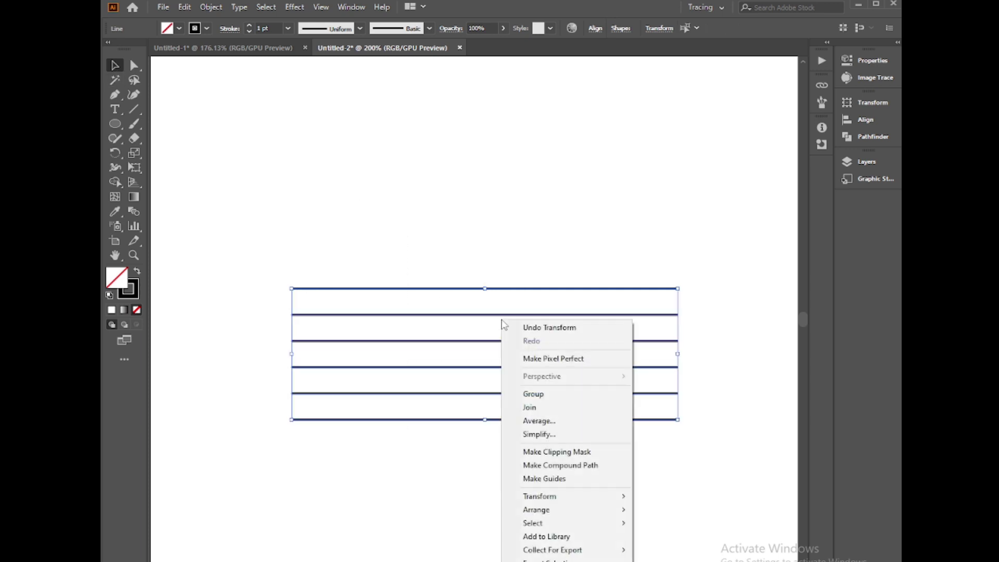
click(548, 396)
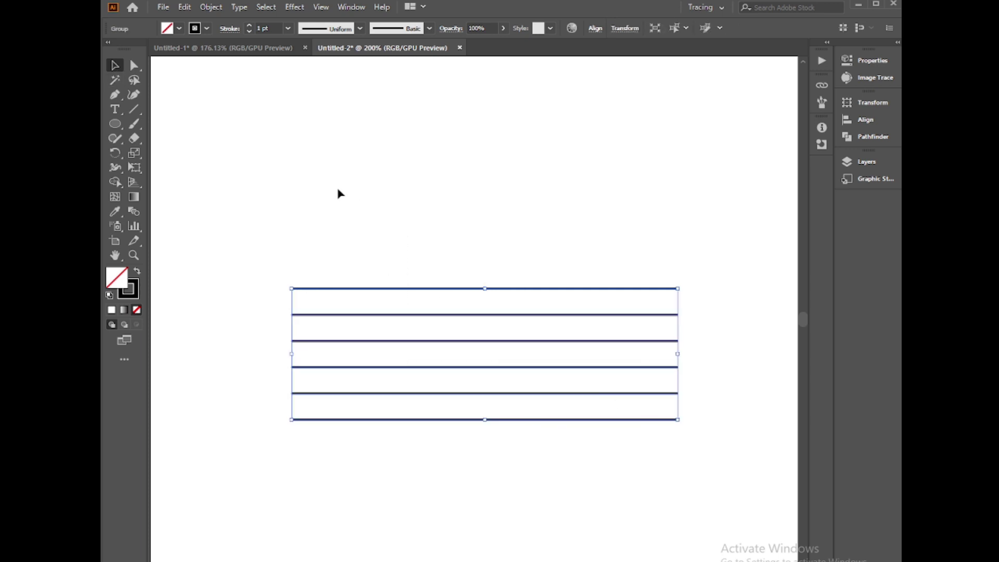
click(185, 7)
click(208, 66)
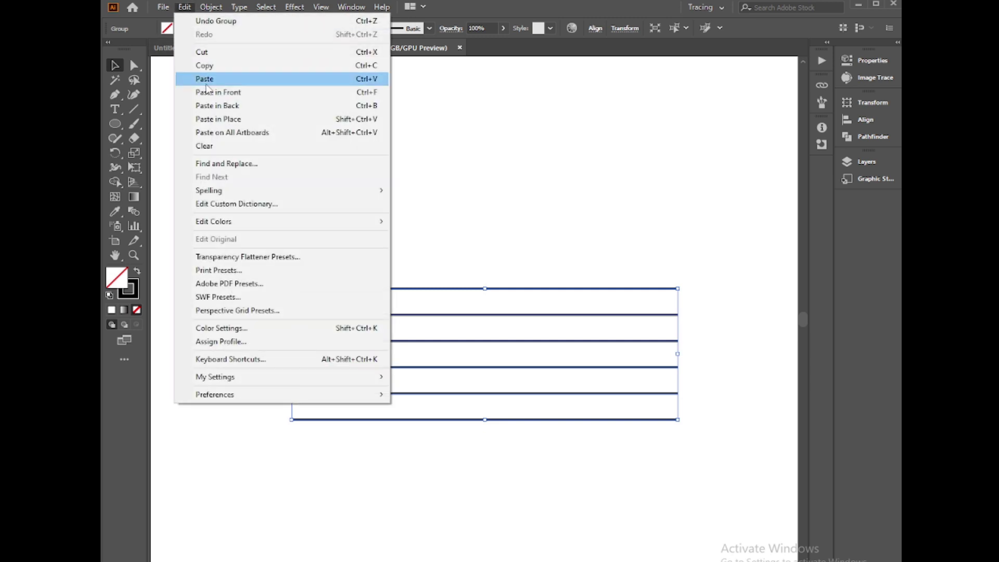
click(210, 93)
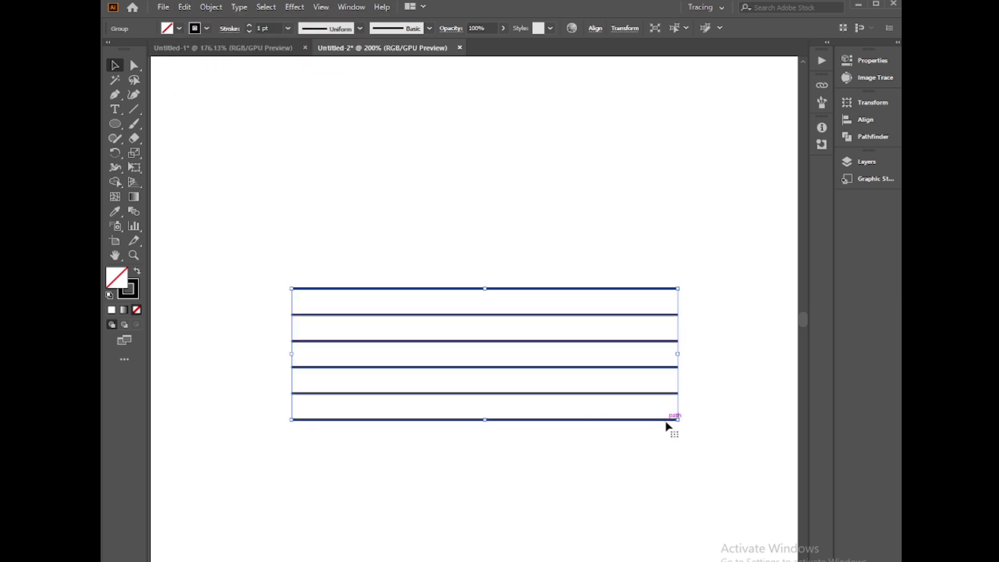
Rotate the pasted line group about 60° and shift it slightly up and right over the horizontal lines.
drag(681, 426, 642, 226)
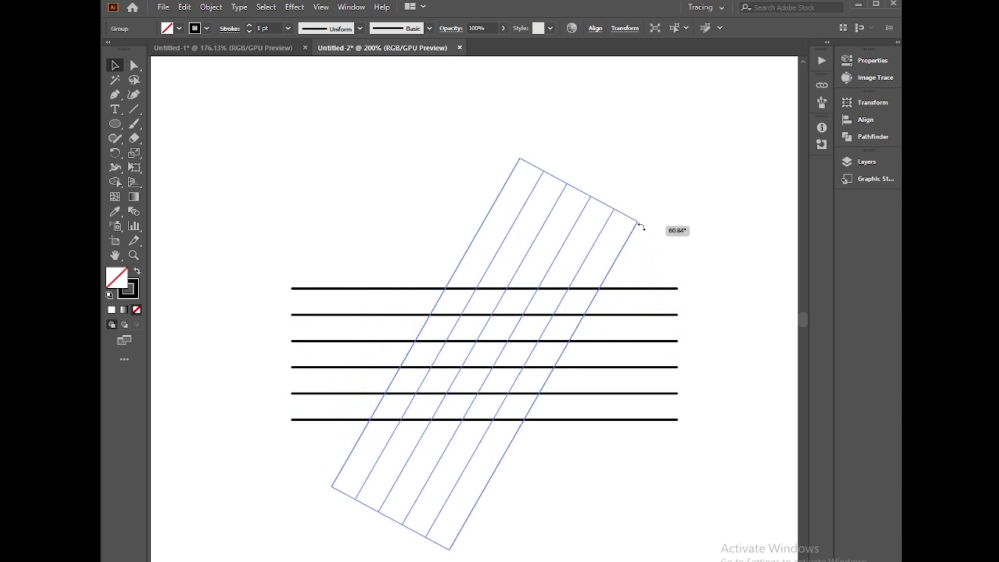
drag(641, 226, 644, 230)
drag(387, 490, 410, 458)
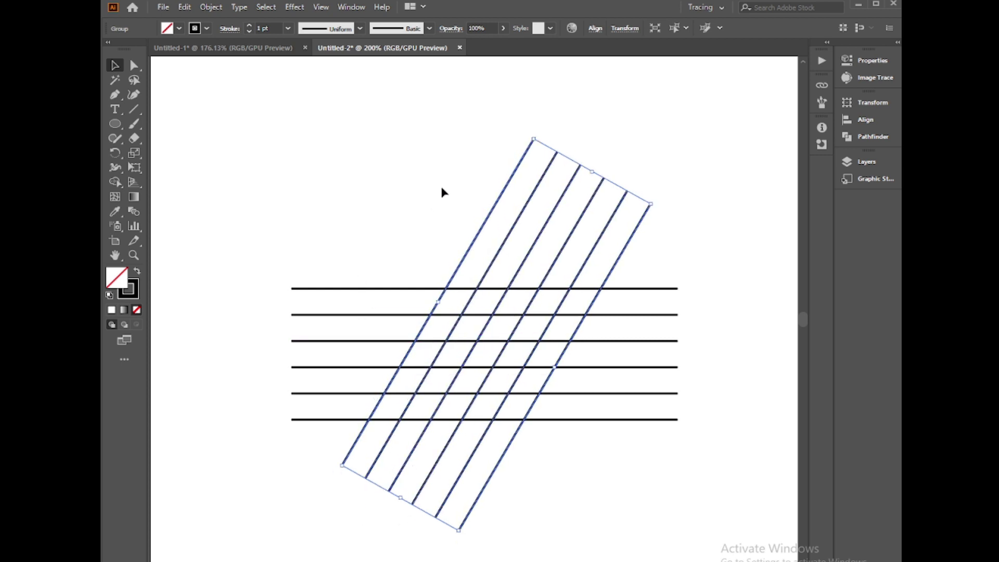
Create a reflected copy of the slanted line group across the vertical axis and move it up and right onto the grid's intersections.
right_click(533, 195)
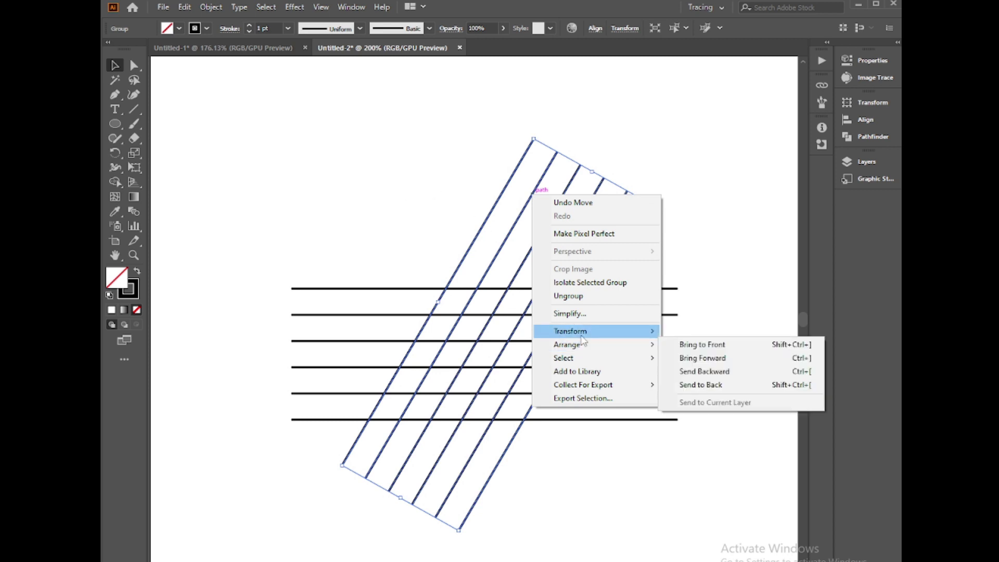
mouse_move(583, 333)
click(698, 377)
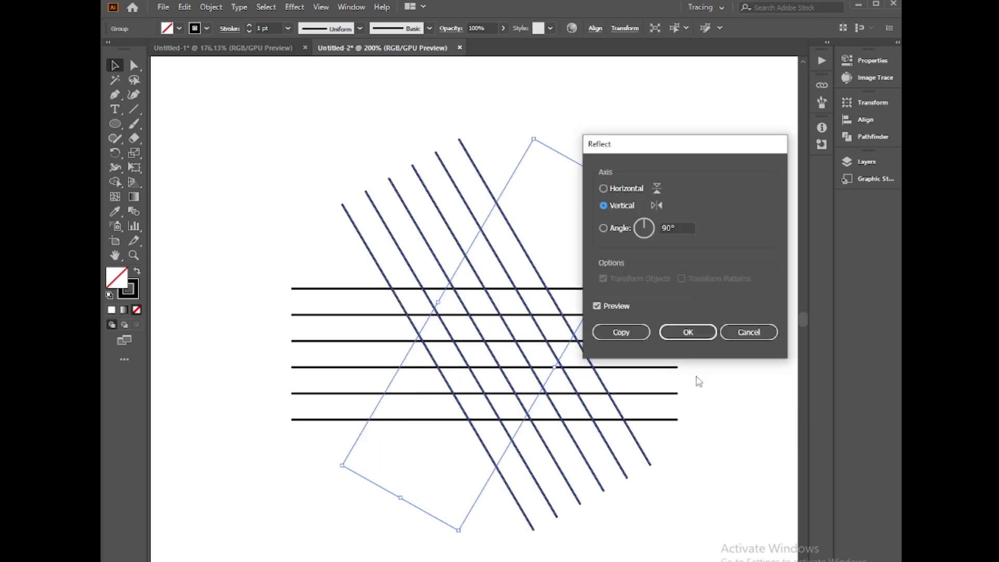
click(666, 231)
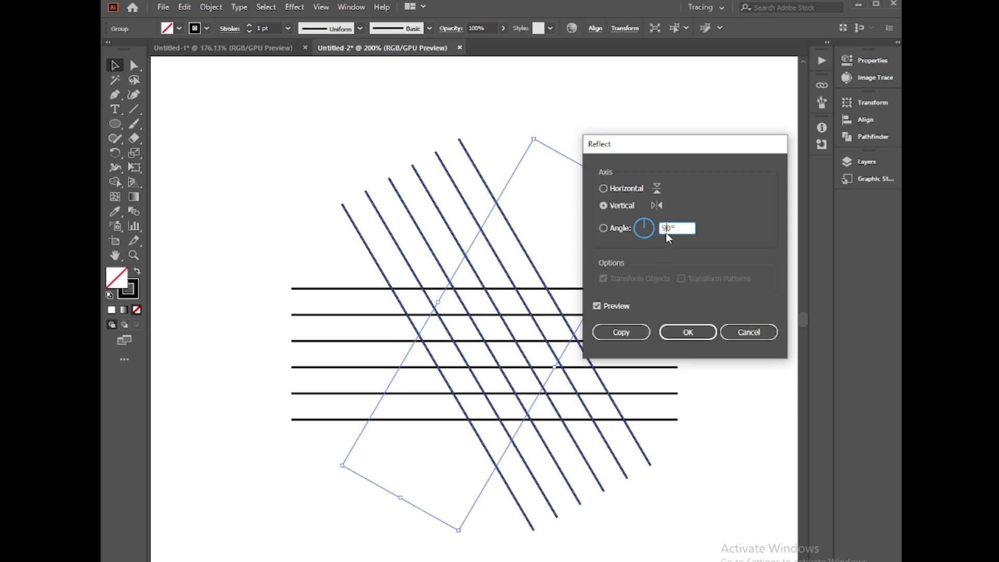
text(6)
text(-)
click(604, 206)
click(625, 332)
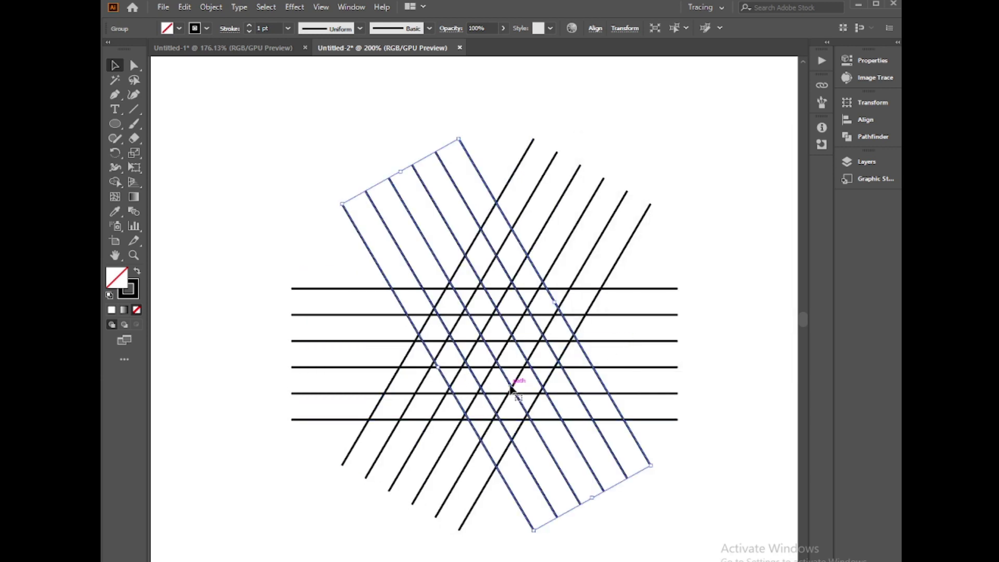
drag(511, 388, 545, 354)
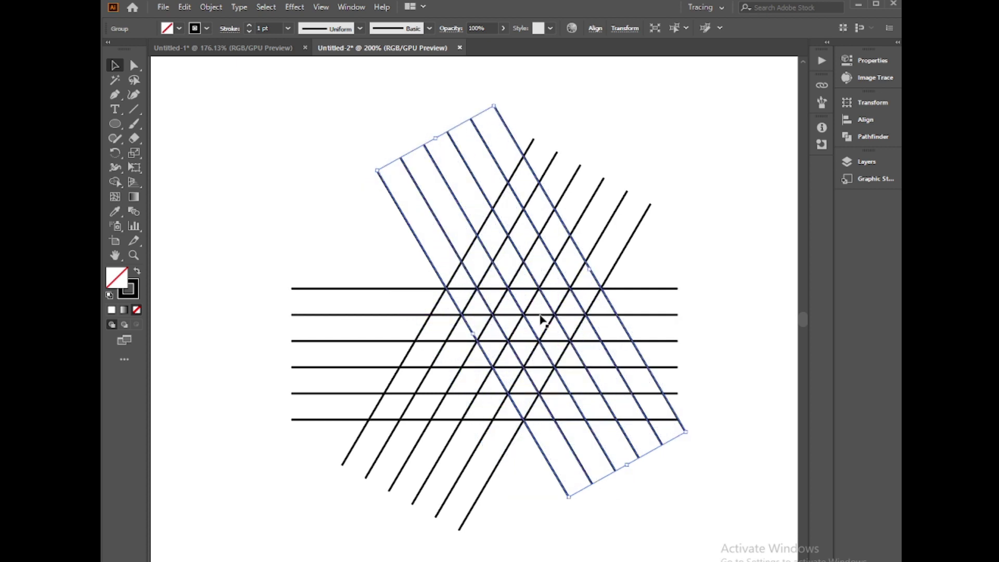
Ungroup the reflected lines and delete the four on the right, keeping the two leftmost.
right_click(433, 159)
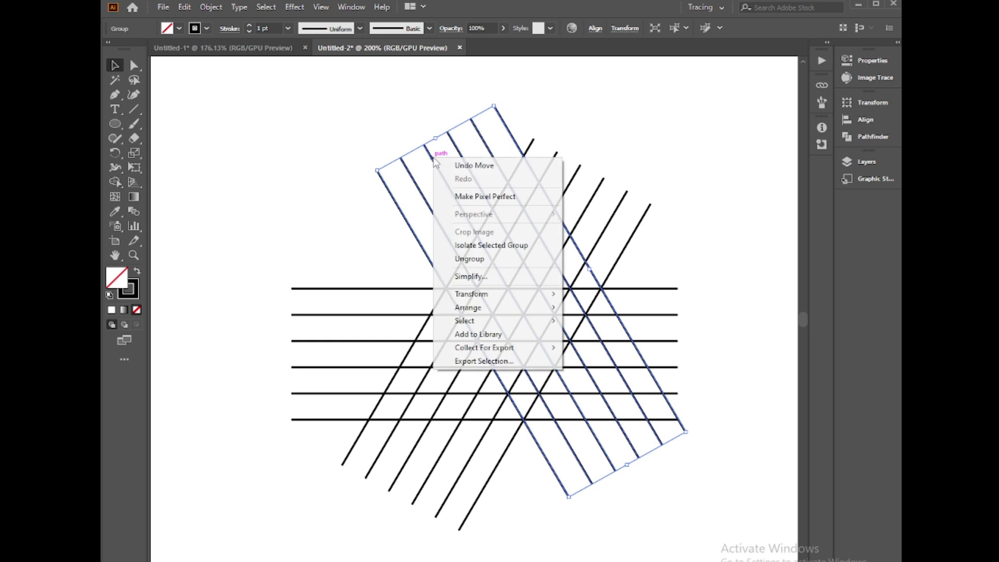
click(473, 259)
click(268, 189)
drag(439, 159, 498, 134)
drag(422, 160, 508, 102)
key(Delete)
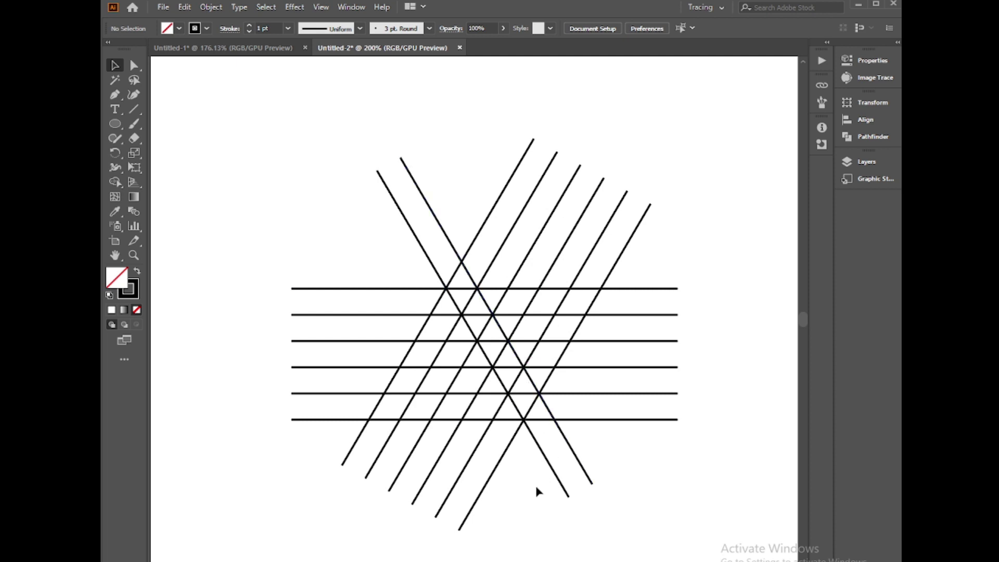
Draw a small circle between the second and third horizontal lines, starting at the rightmost slanted line's intersection.
scroll(210, 212, down, 2)
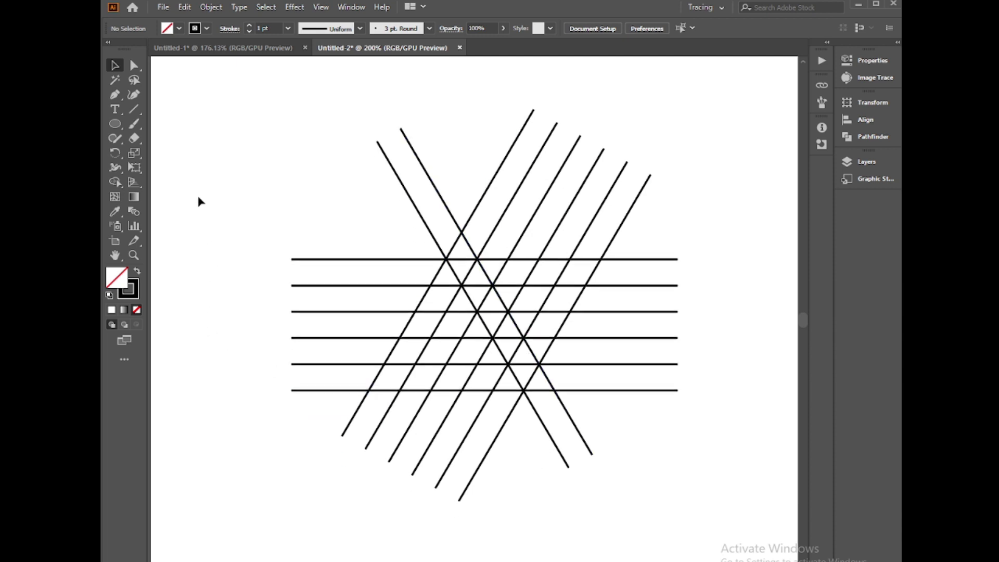
click(116, 124)
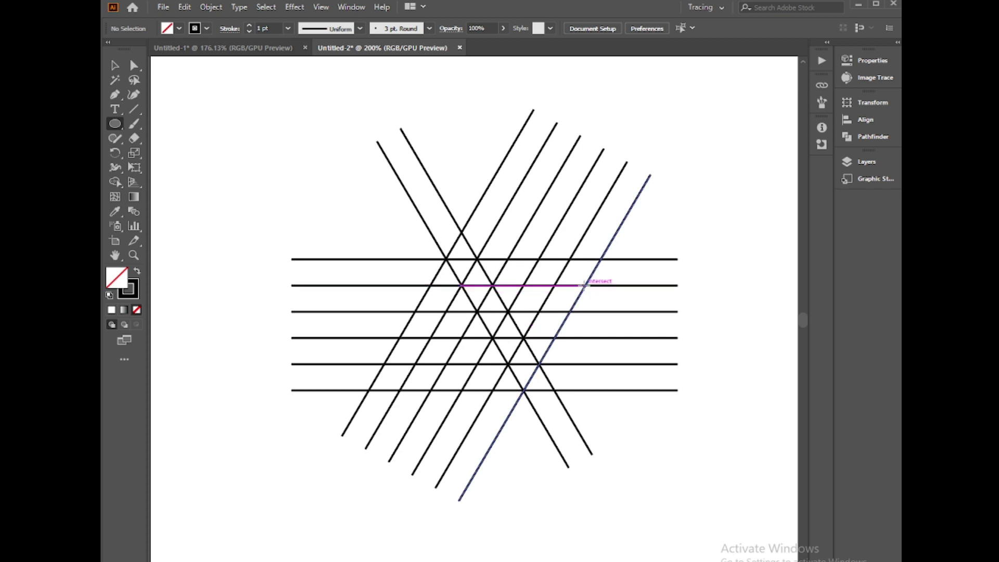
mouse_move(585, 285)
mouse_down()
mouse_move(614, 313)
mouse_move(585, 285)
mouse_up()
click(117, 68)
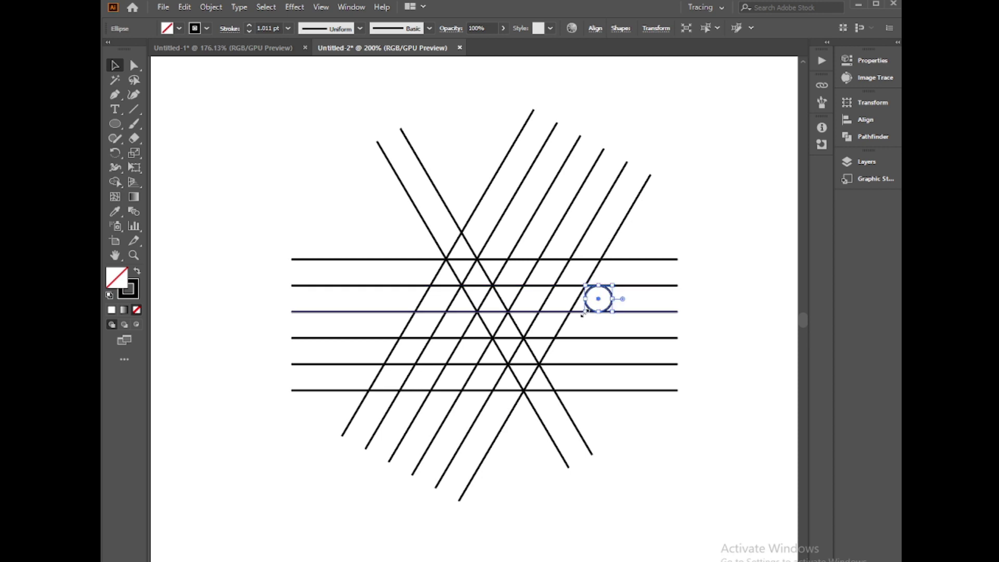
Add an enlarged concentric copy of the circle spanning the first to fourth horizontal lines, with a 1 pt stroke.
drag(610, 303, 640, 347)
click(250, 32)
click(249, 32)
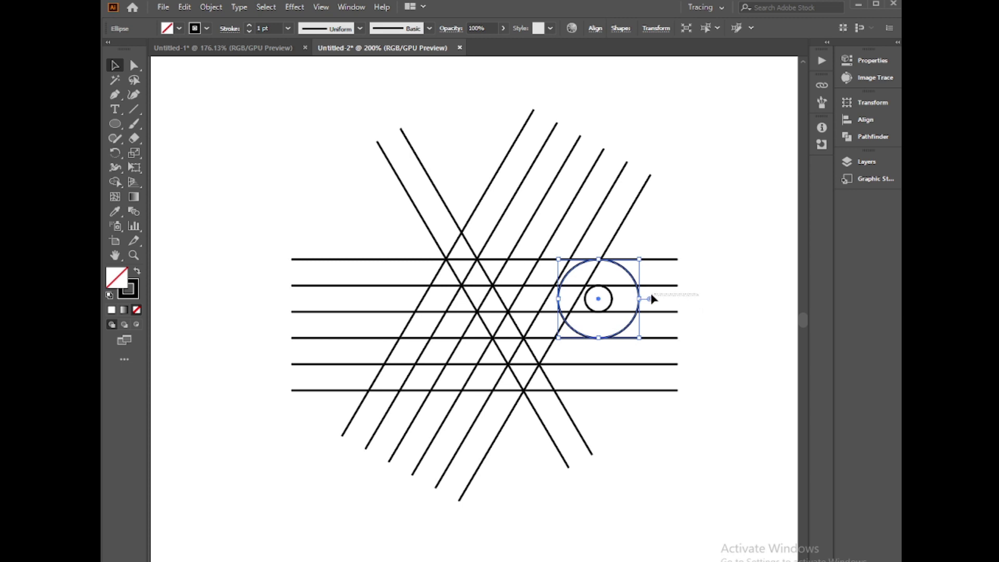
Select both concentric circles and fill them with black.
click(606, 301)
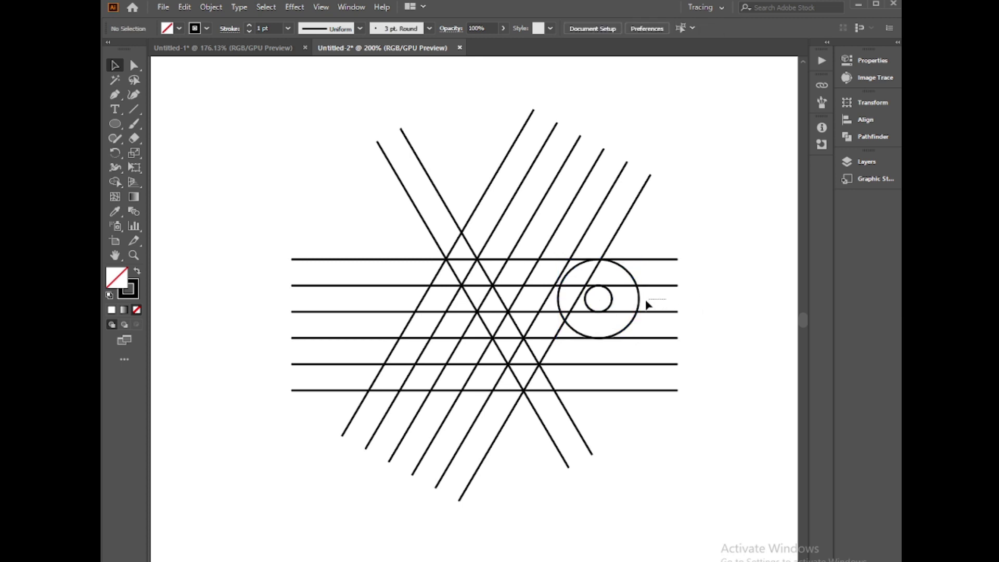
click(611, 307)
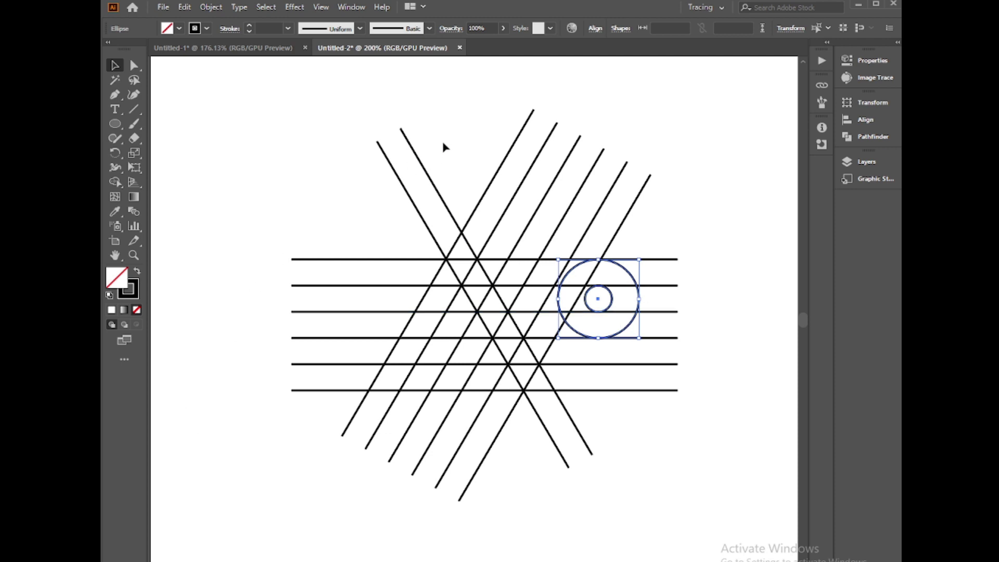
click(178, 28)
click(135, 49)
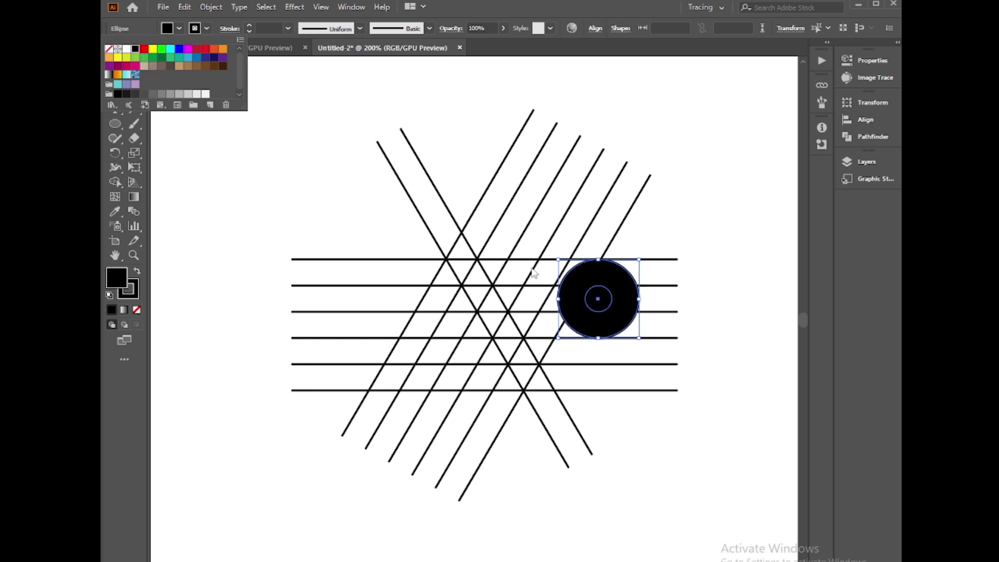
click(613, 307)
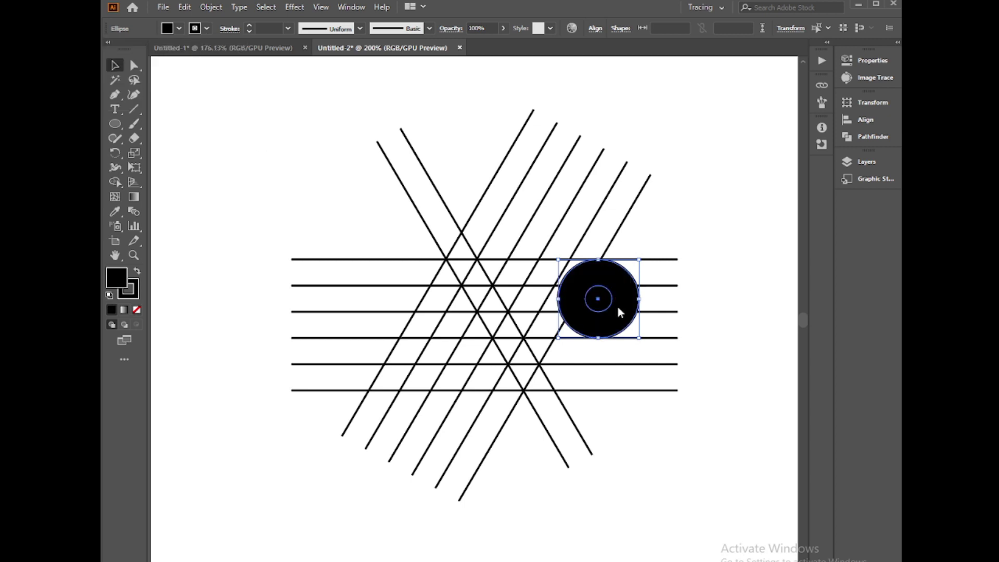
Send the two black circles to the back of the artwork and clear the selection.
right_click(617, 307)
mouse_move(685, 490)
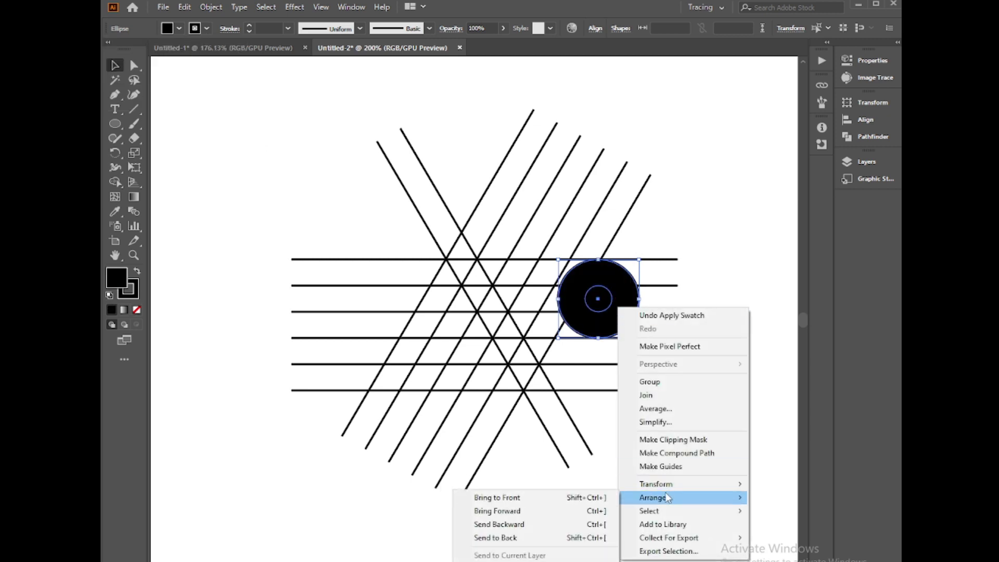
click(535, 537)
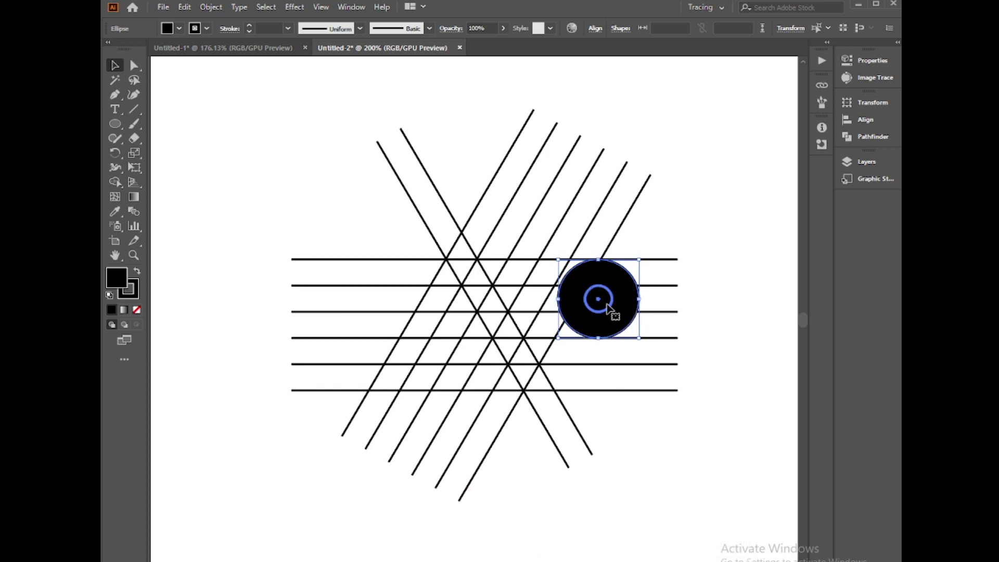
click(717, 248)
drag(362, 167, 781, 371)
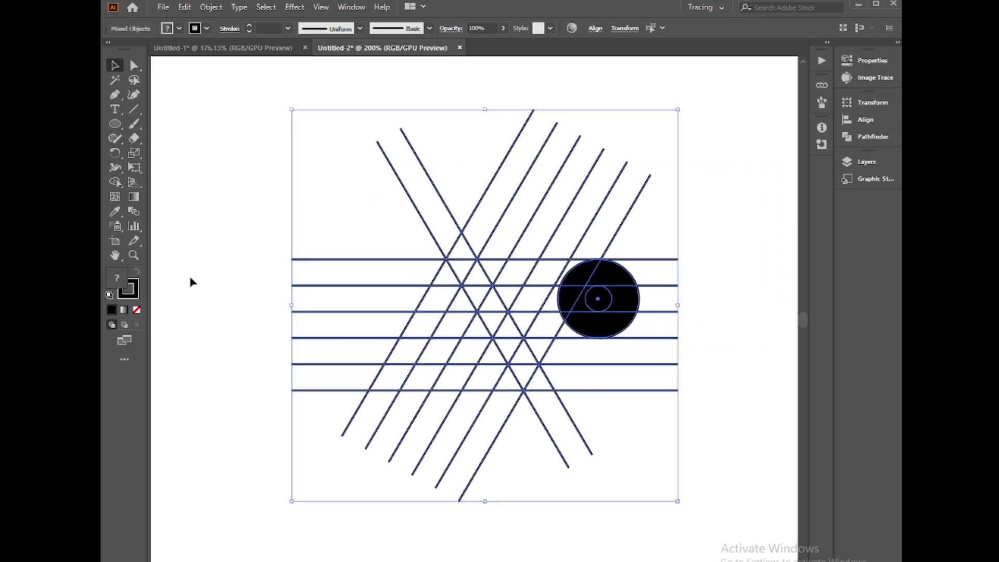
click(116, 184)
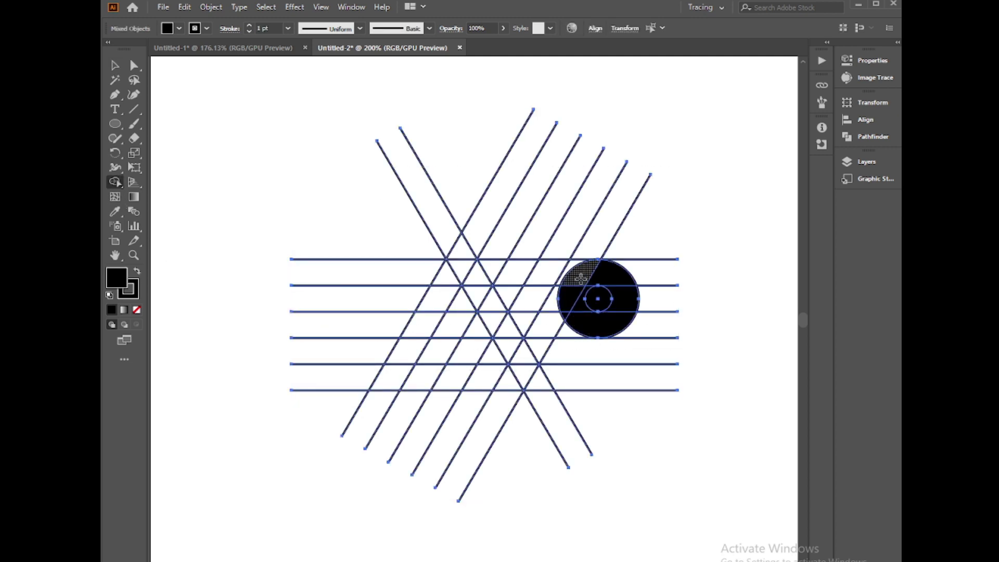
click(115, 66)
click(188, 128)
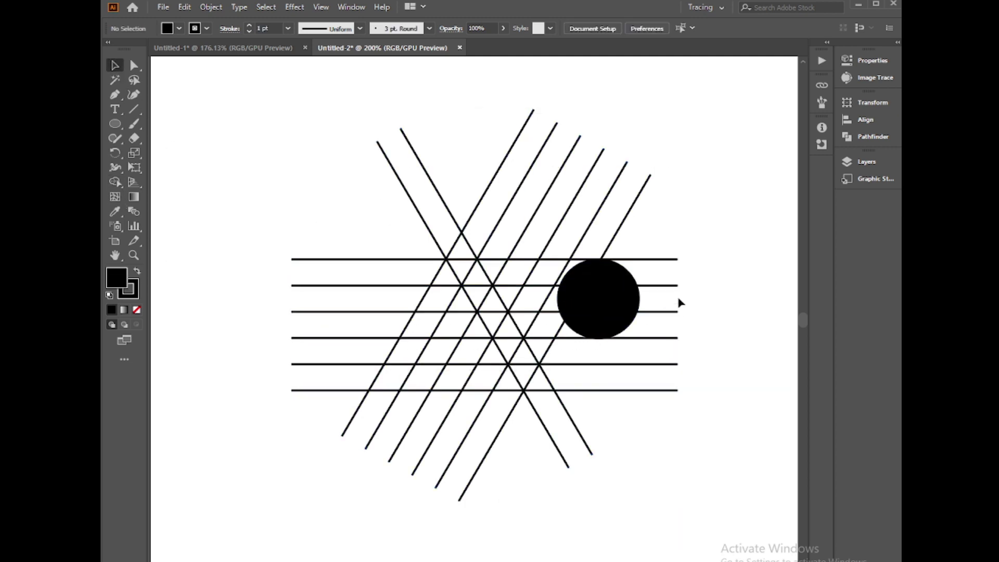
Duplicate the concentric circle pair down and right so the copy spans the third to sixth horizontal lines.
click(606, 303)
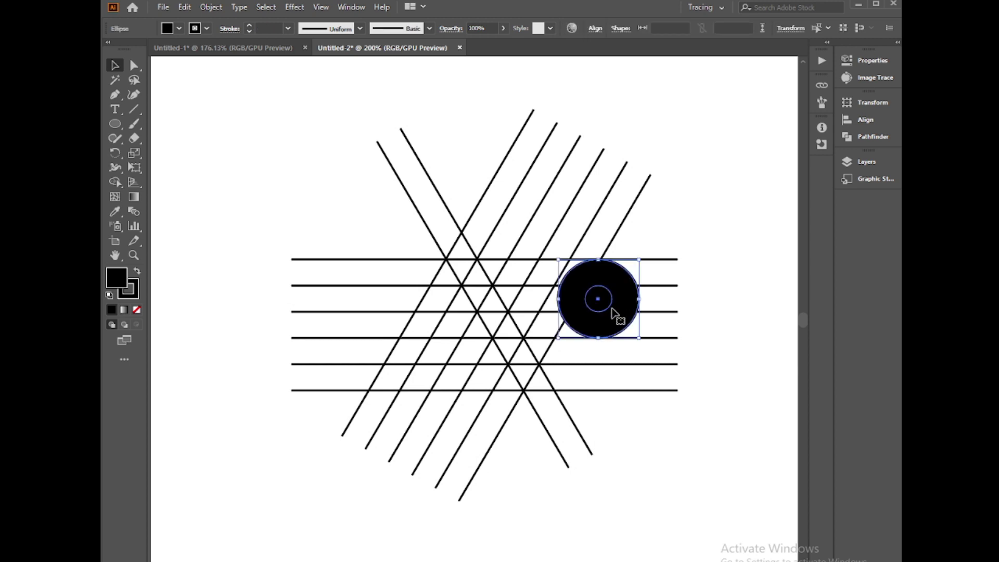
drag(612, 307, 633, 364)
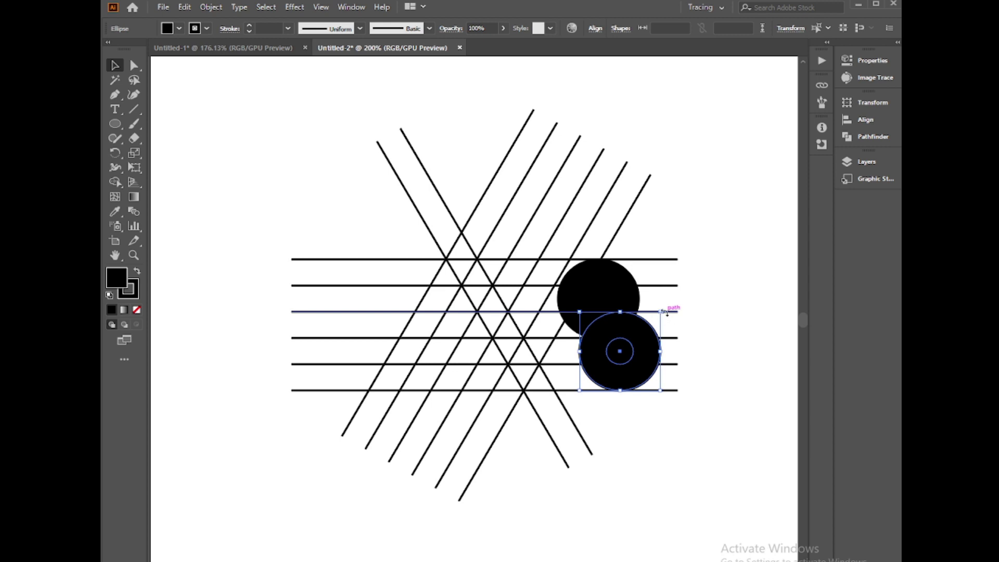
click(641, 297)
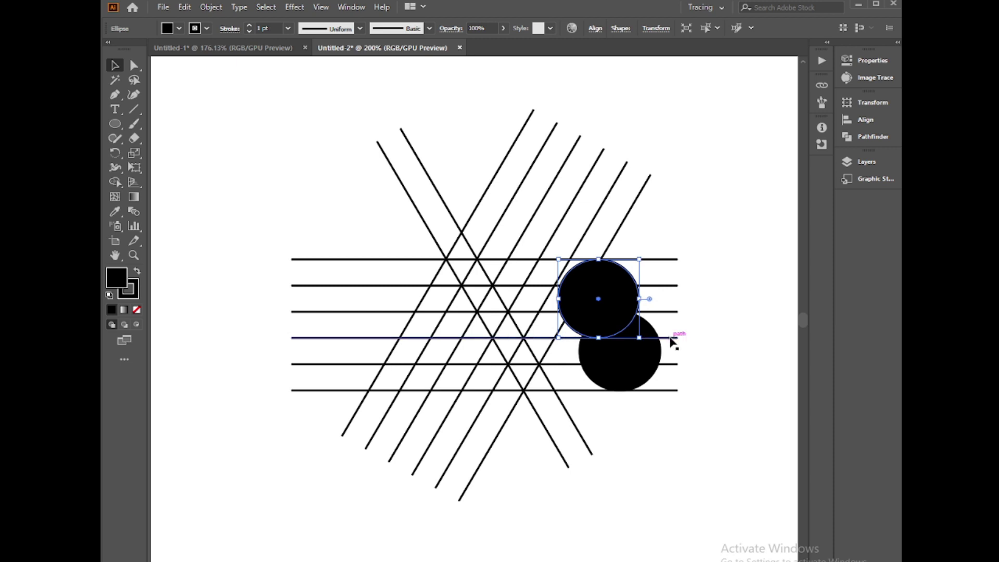
click(701, 385)
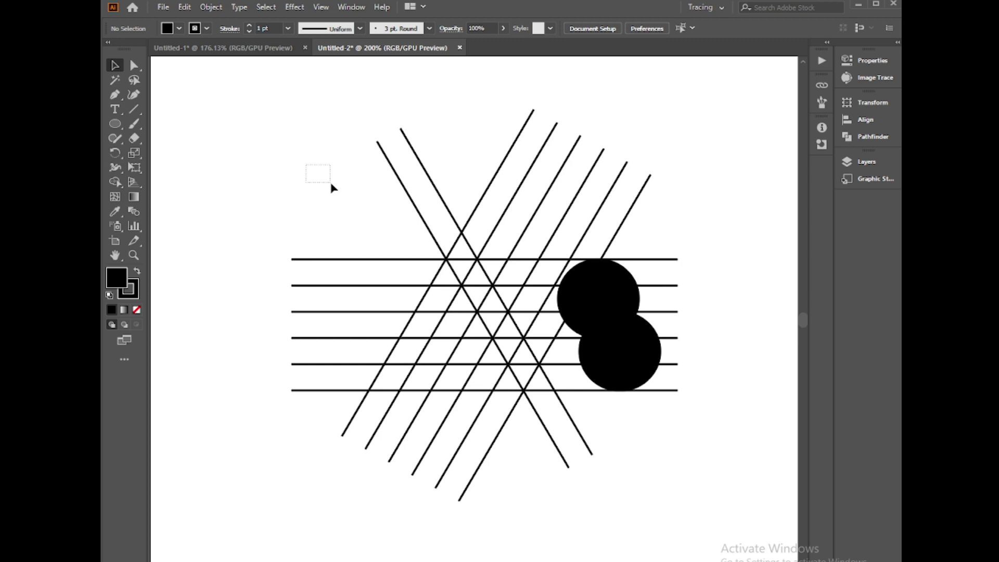
drag(316, 175, 553, 333)
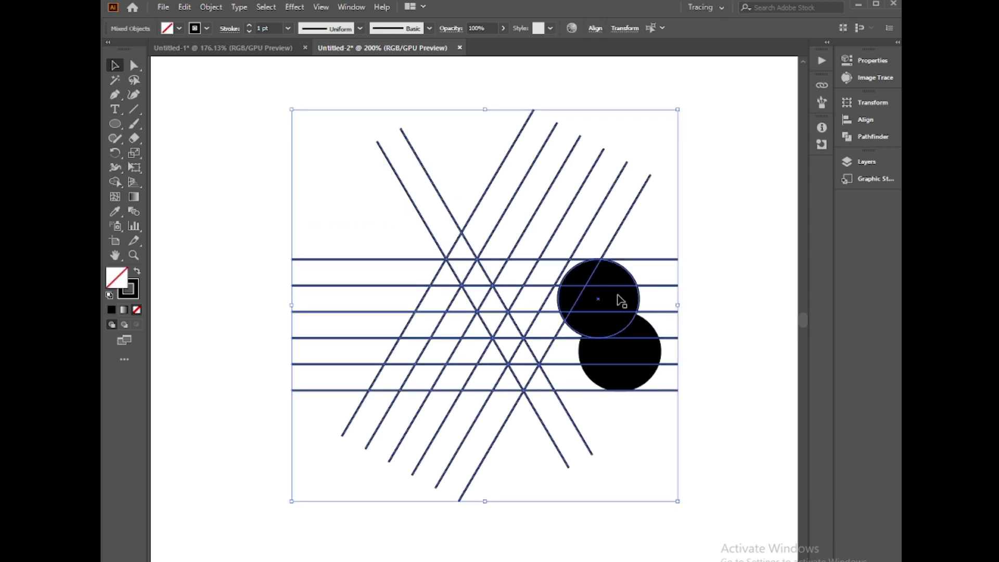
click(698, 321)
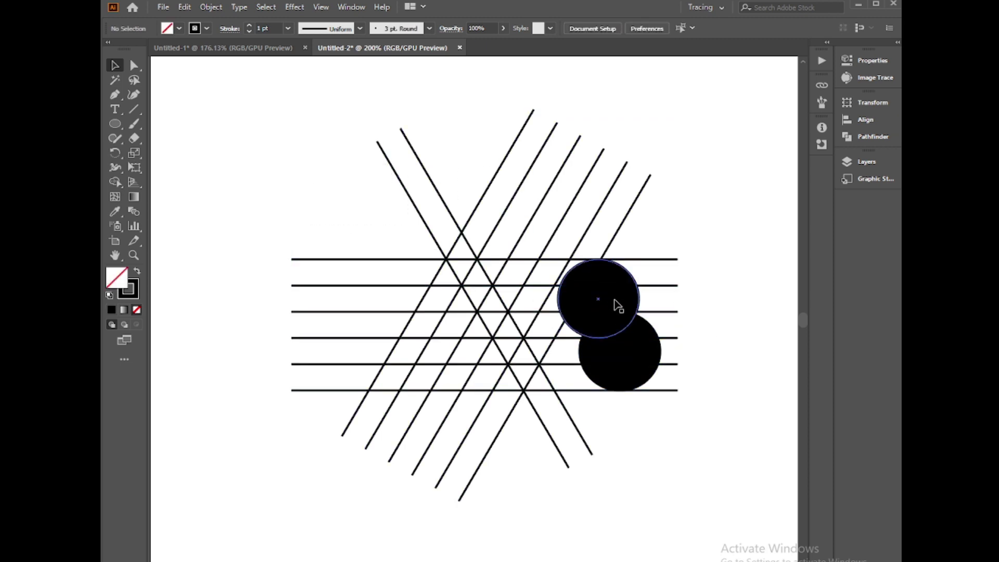
Lower the upper large circle's opacity to 68% and send the circle to the back of the artwork.
click(633, 275)
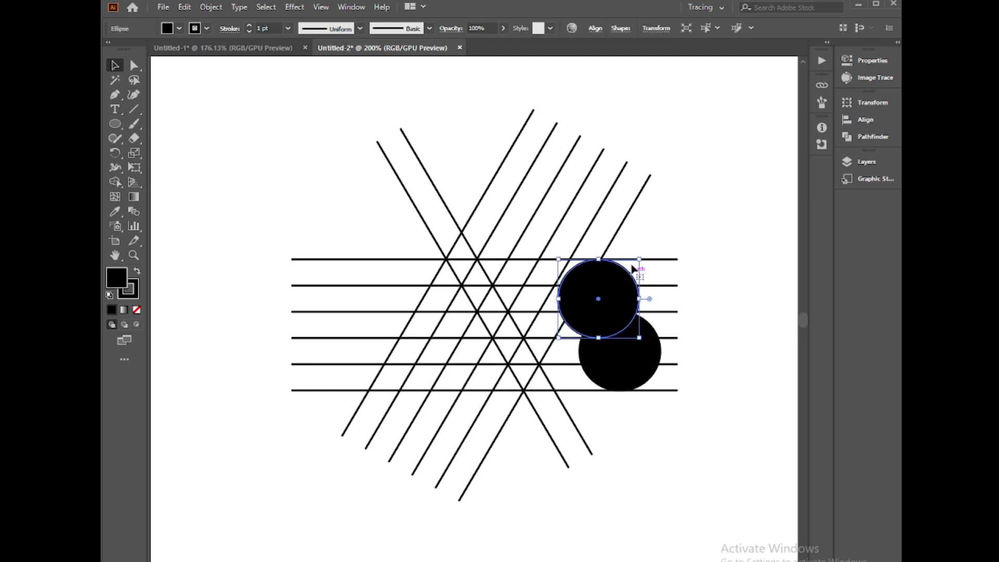
click(503, 29)
drag(503, 43, 487, 44)
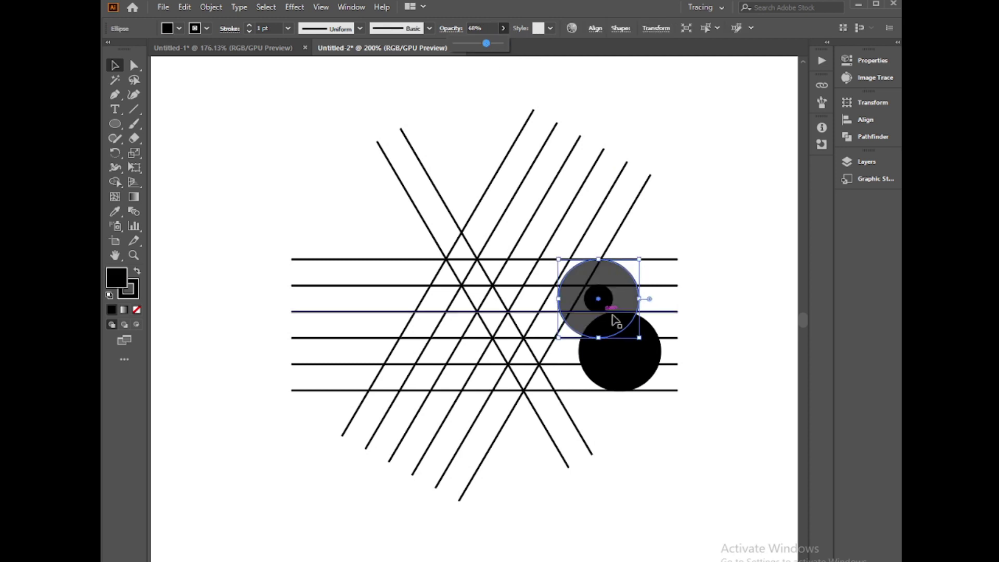
click(612, 298)
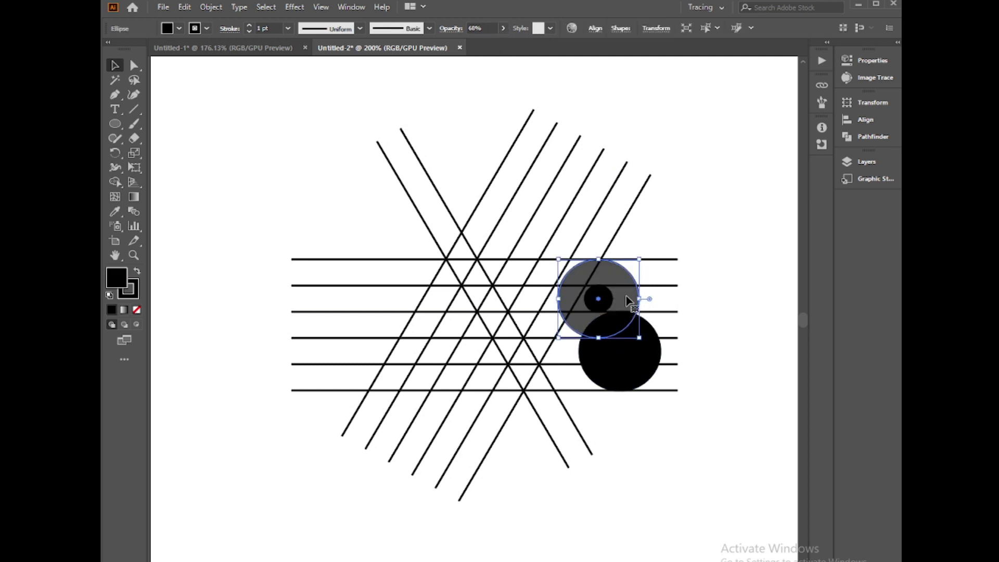
right_click(628, 300)
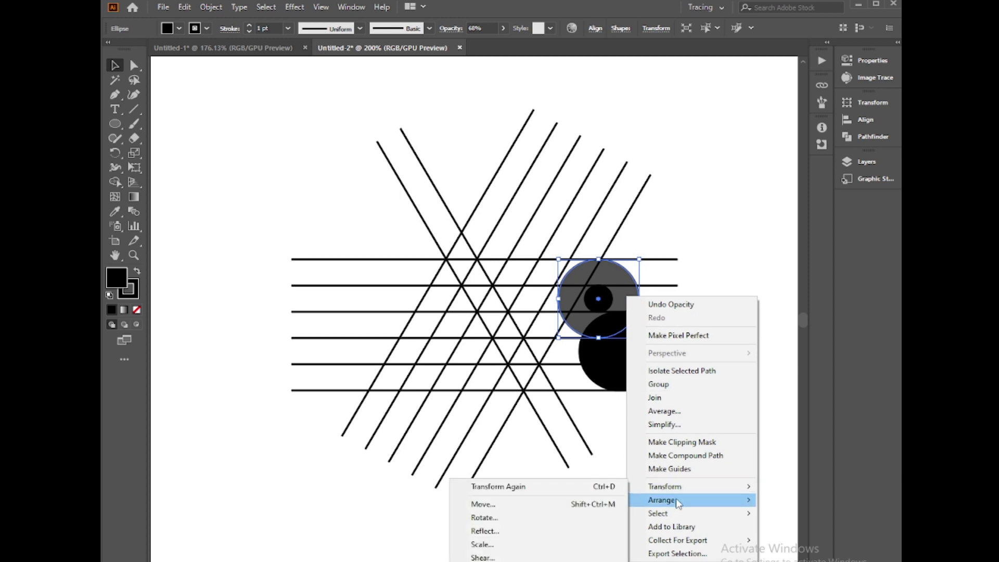
mouse_move(678, 500)
click(525, 542)
Bring the small circle inside the upper large circle to the front of the artwork.
click(612, 307)
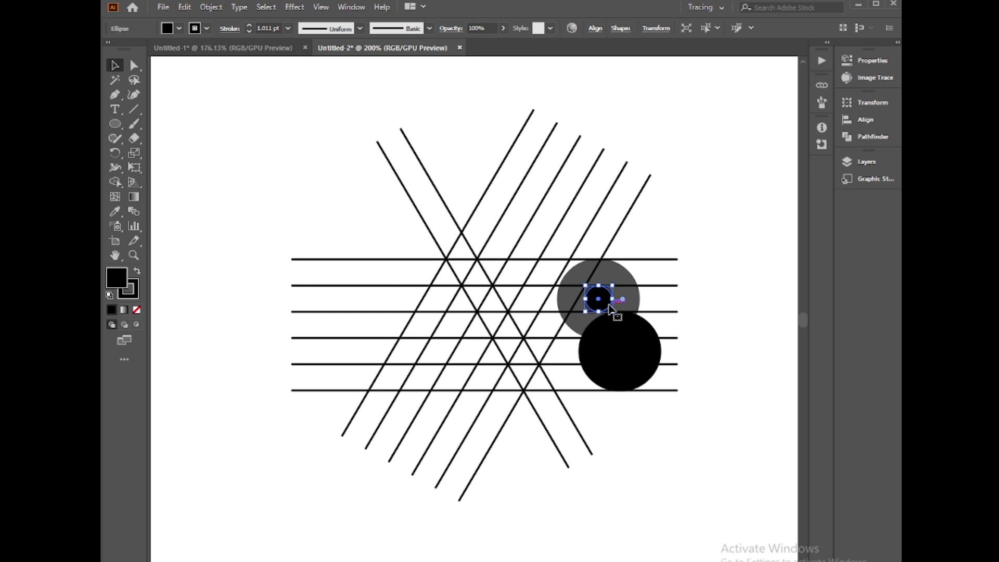
right_click(612, 308)
mouse_move(648, 509)
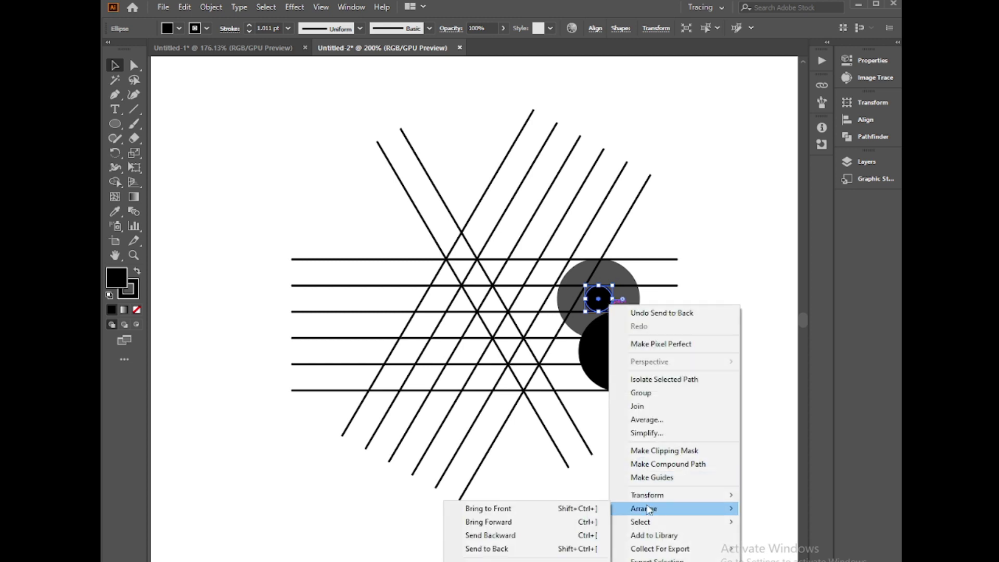
click(517, 510)
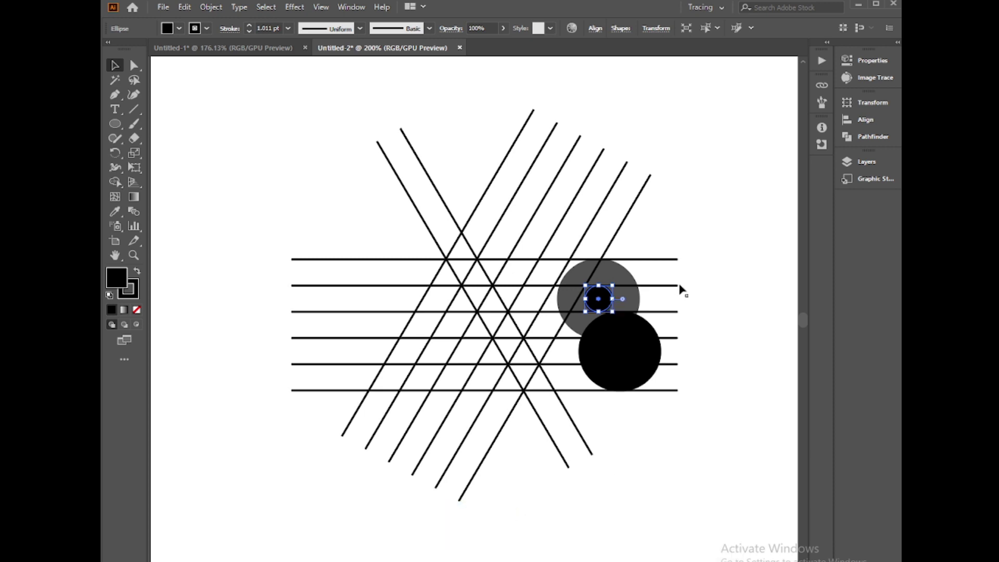
Set the upper large circle's opacity to 100% and clear the selection.
click(632, 285)
click(504, 29)
drag(486, 44, 504, 45)
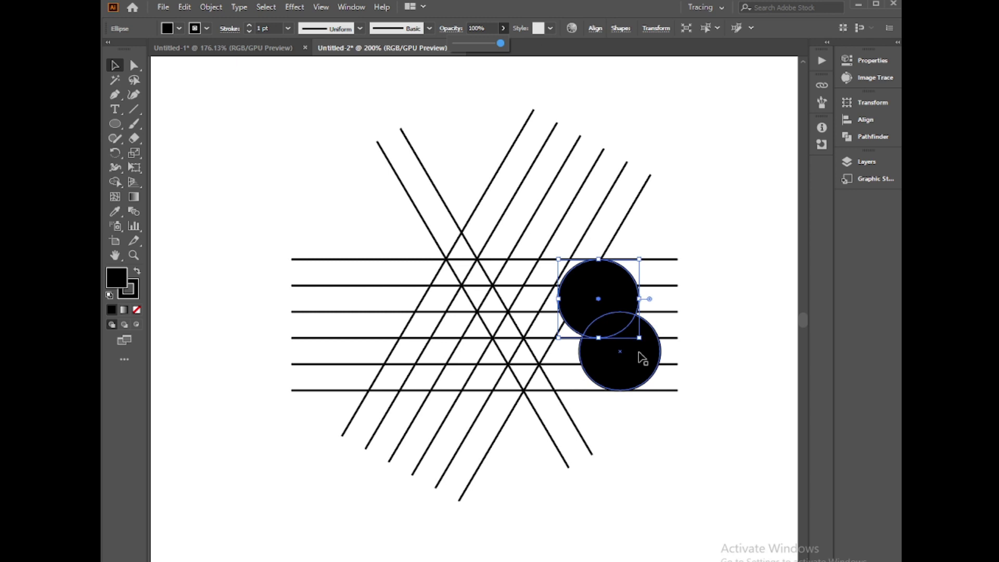
click(741, 379)
Send the lower large circle to the back of the artwork and select the small circle inside it.
click(652, 374)
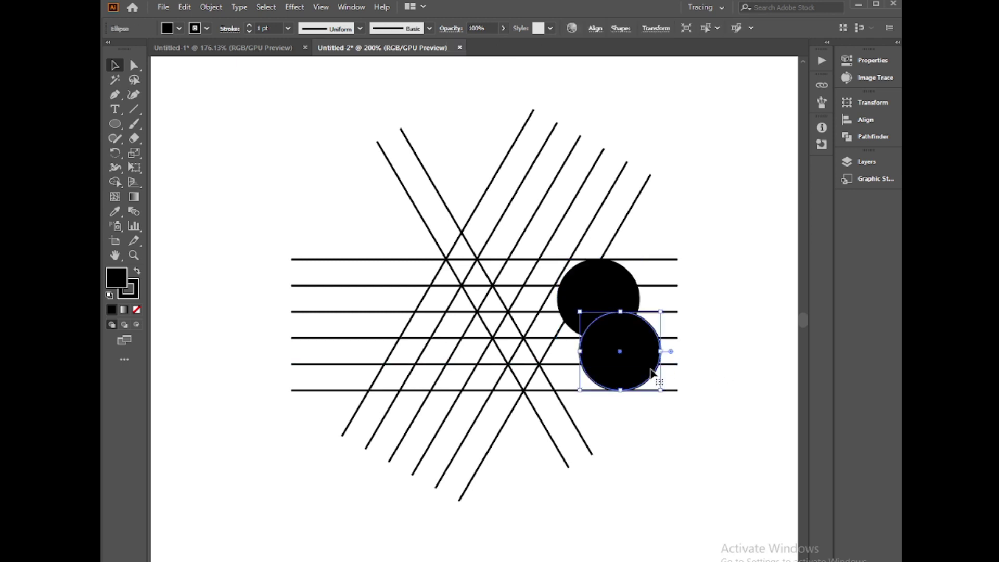
right_click(636, 341)
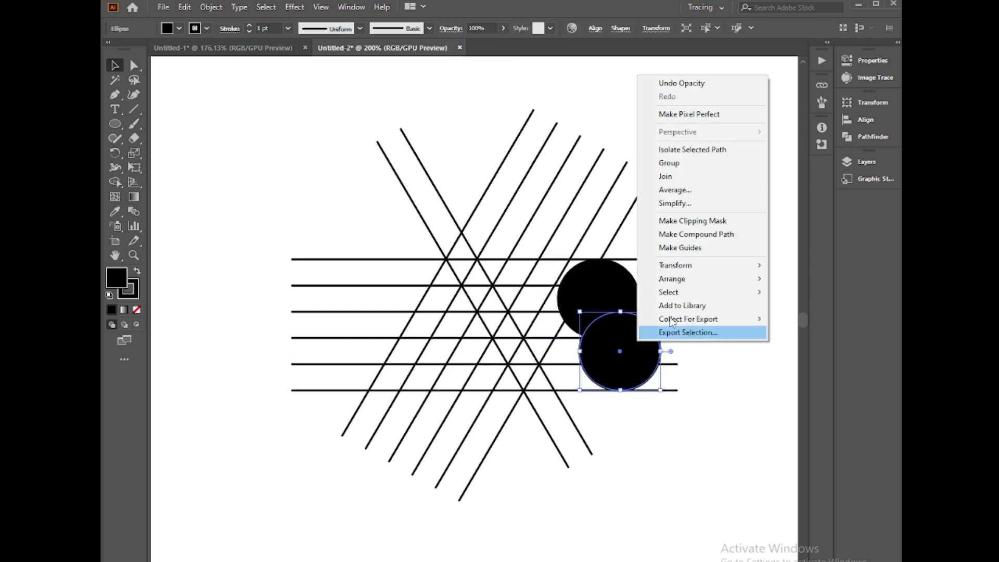
mouse_move(685, 281)
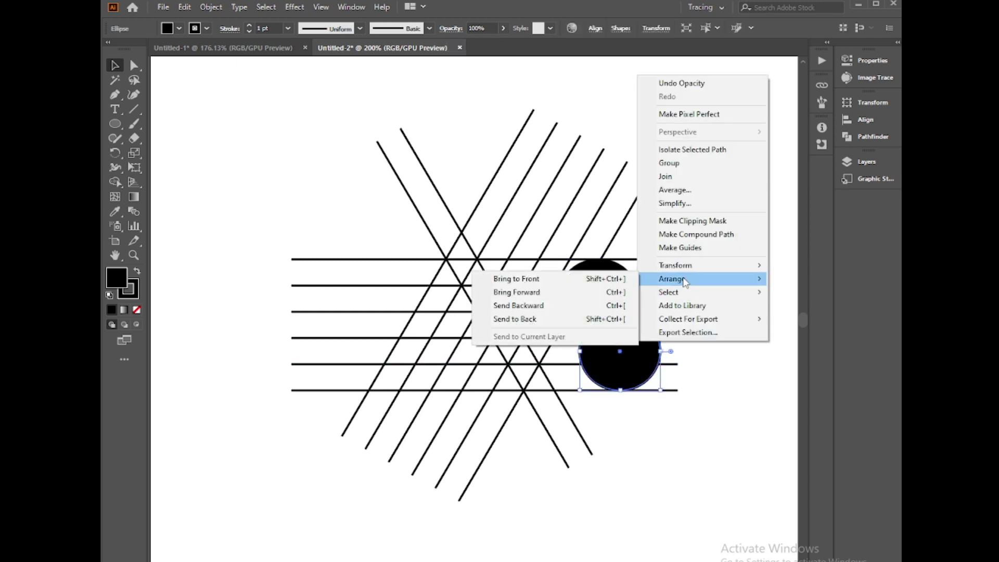
click(521, 319)
click(632, 359)
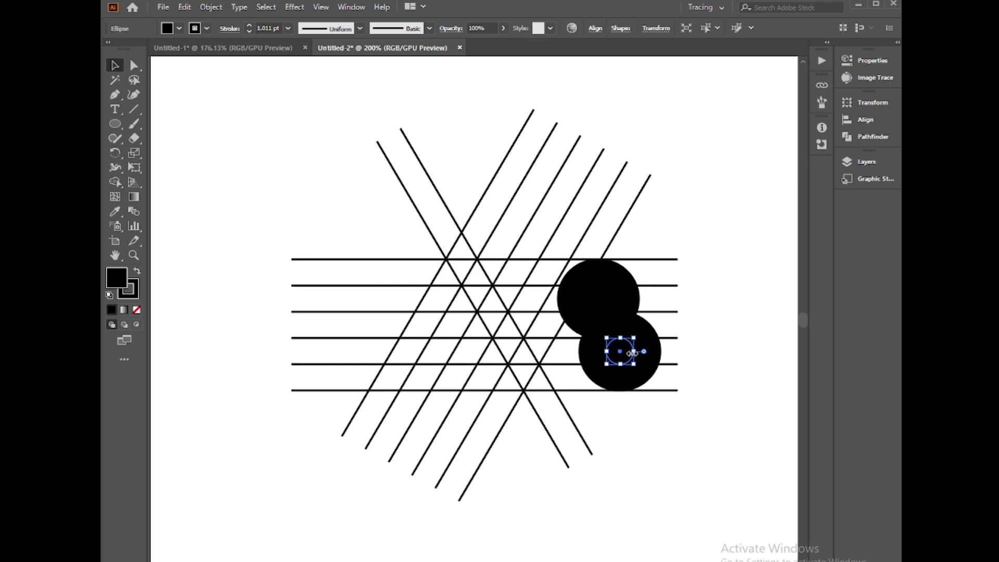
Select all artwork and use the Shape Builder to form black A pieces: two slanted bars and a small triangle, ending at the first descending line.
drag(270, 167, 772, 487)
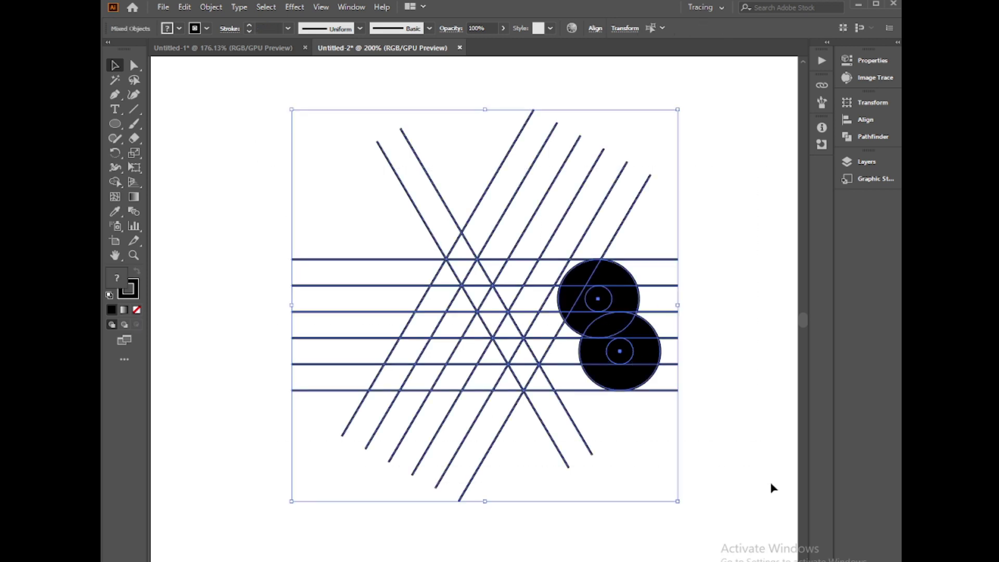
click(114, 182)
drag(390, 378, 462, 262)
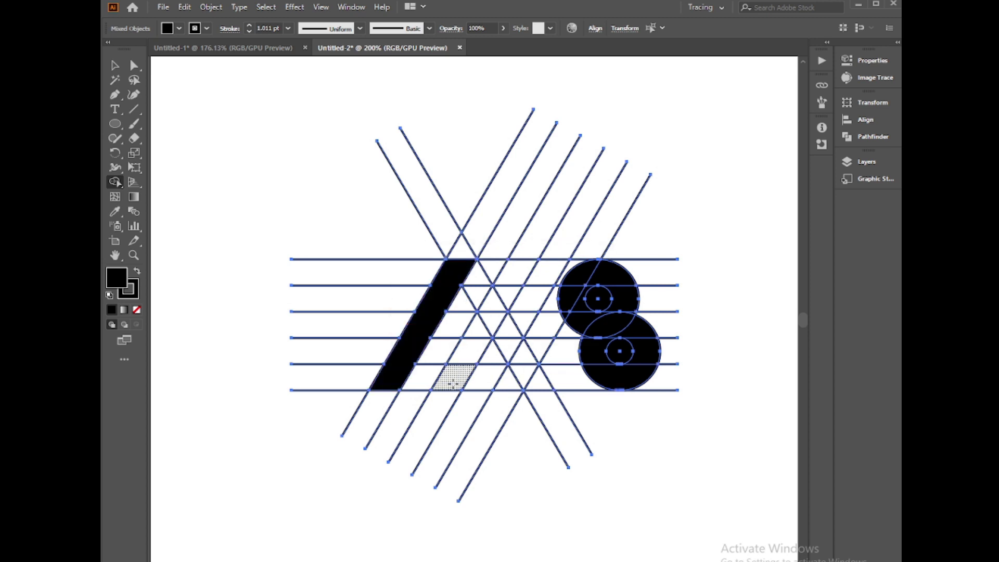
click(453, 380)
key(ctrl+z)
key(ctrl+z)
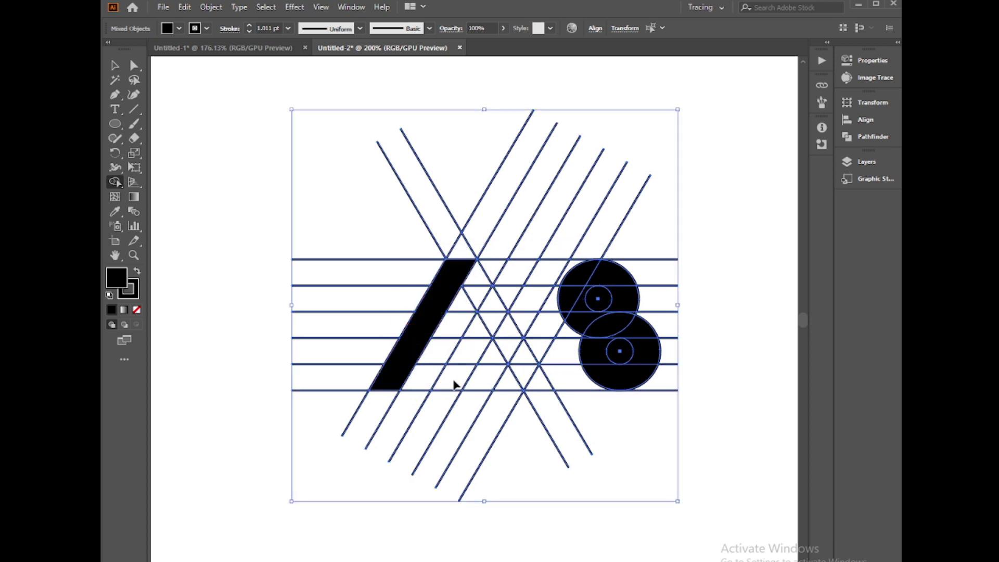
drag(437, 288, 446, 274)
drag(449, 378, 476, 327)
click(508, 384)
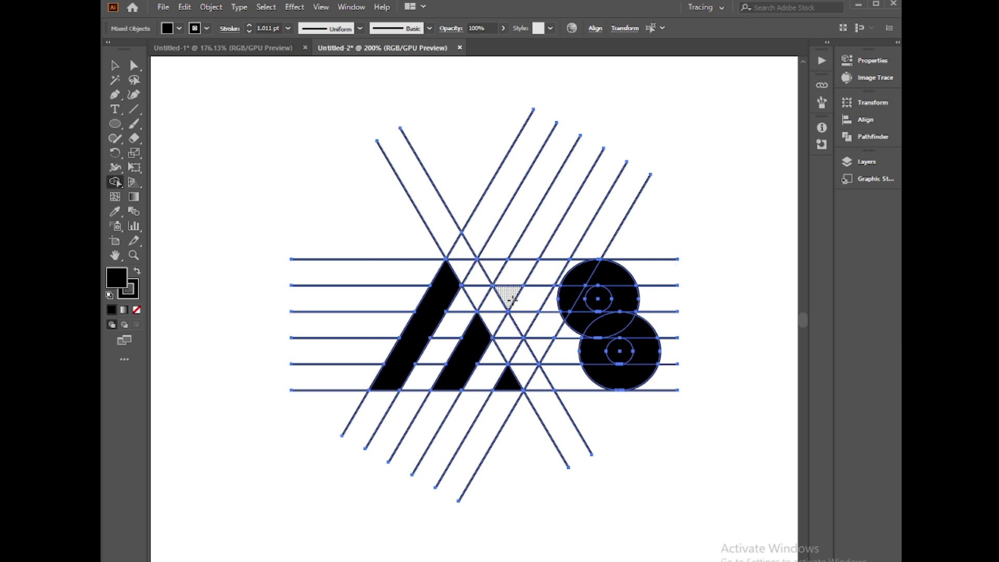
Try to merge the B's upper bowl from the horizontal strips and upper ring, joined to the lower circle, with the Shape Builder.
mouse_move(501, 272)
mouse_down()
mouse_move(609, 273)
mouse_move(617, 288)
mouse_move(617, 317)
mouse_move(581, 328)
mouse_move(555, 325)
mouse_move(568, 315)
mouse_move(527, 321)
mouse_up()
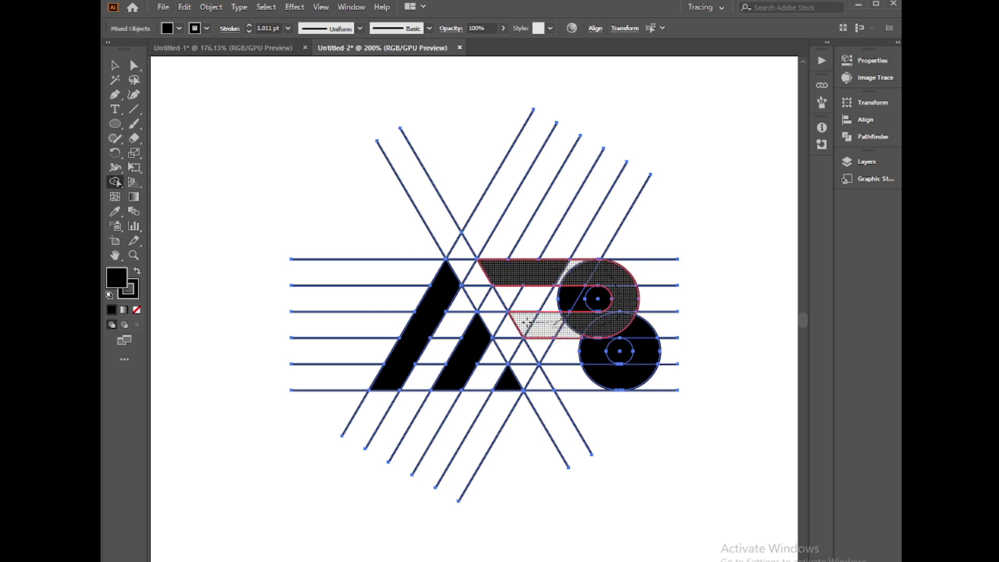
mouse_move(601, 327)
mouse_down()
mouse_move(633, 331)
mouse_move(583, 337)
mouse_move(642, 348)
mouse_up()
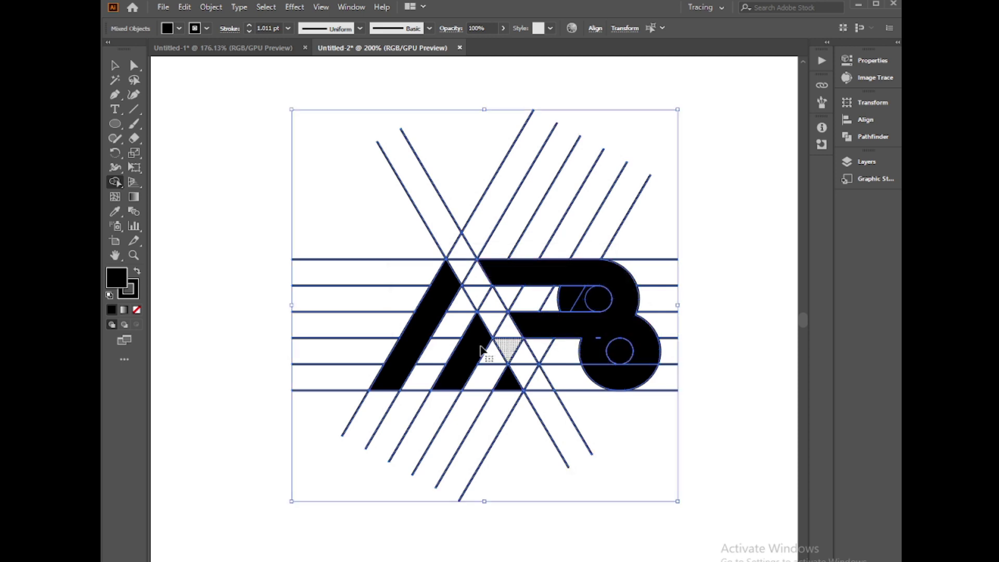
key(ctrl+z)
key(ctrl+z)
click(115, 67)
click(220, 308)
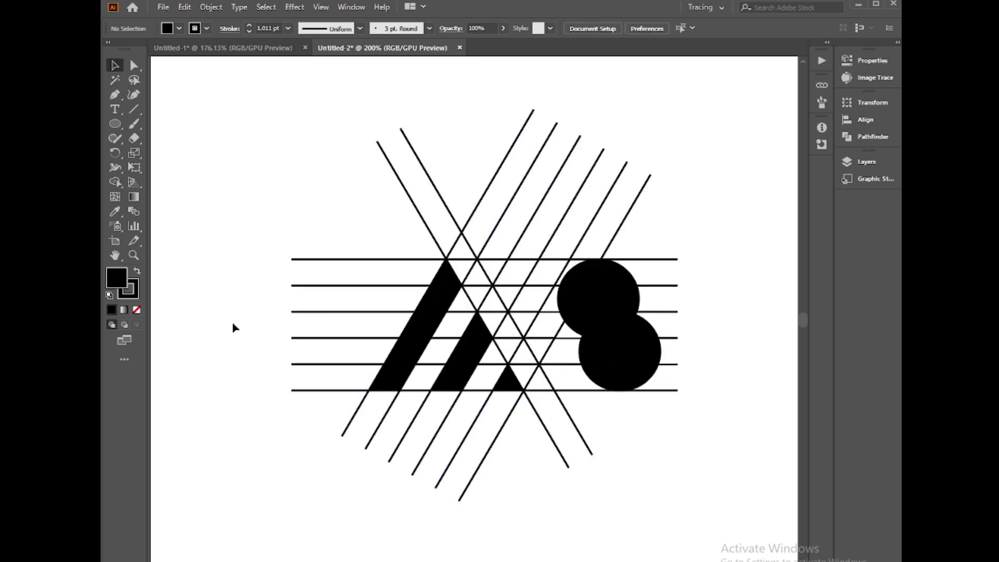
Try to shape the lower circle's bottom stroke between the fifth and sixth horizontal lines with the Shape Builder.
click(632, 366)
click(631, 363)
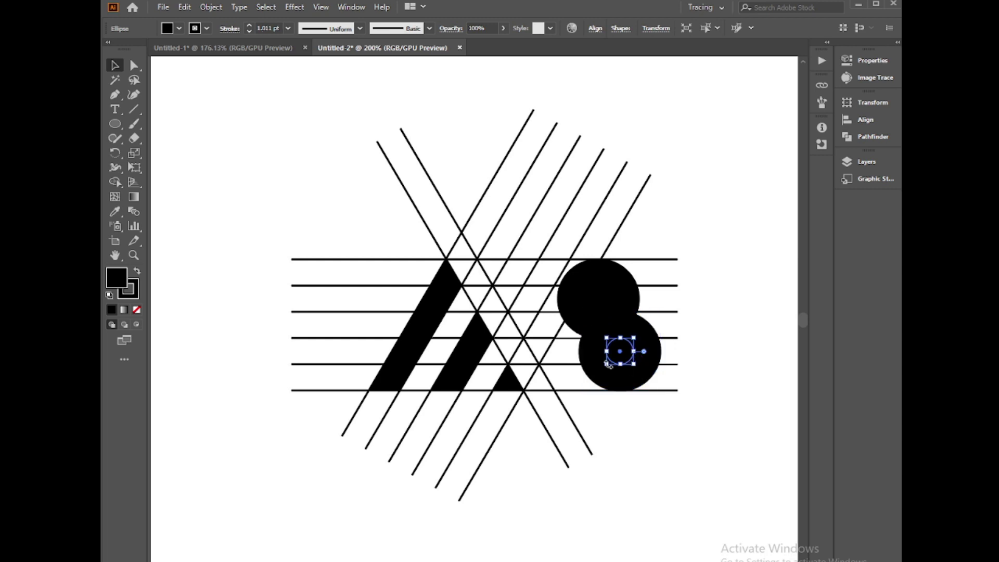
drag(606, 365, 606, 365)
click(610, 380)
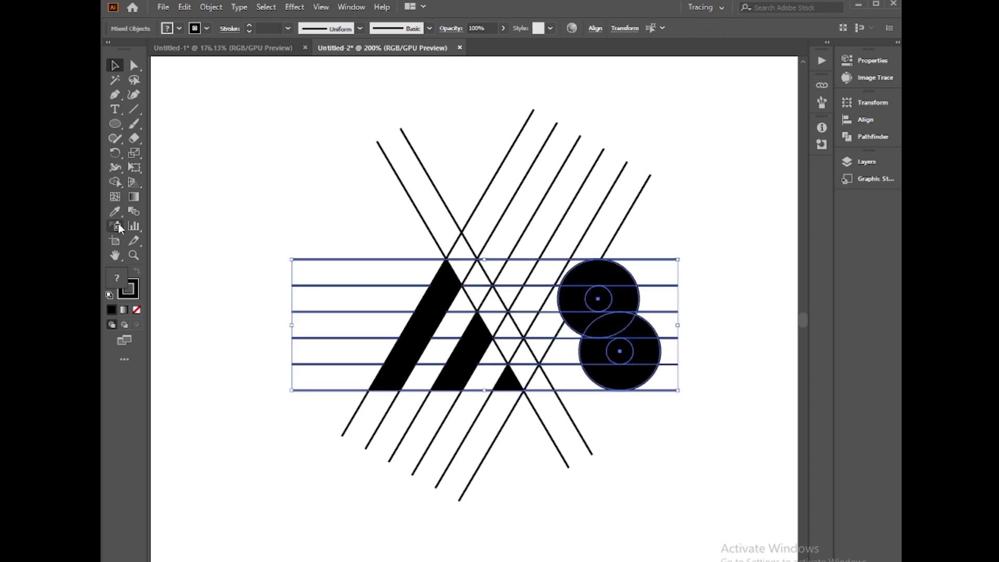
click(116, 183)
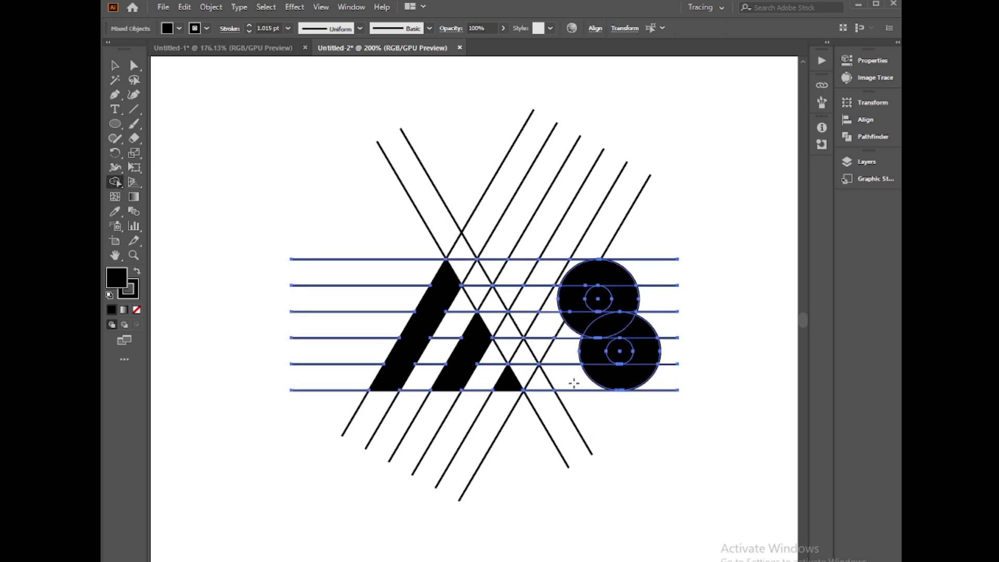
click(115, 65)
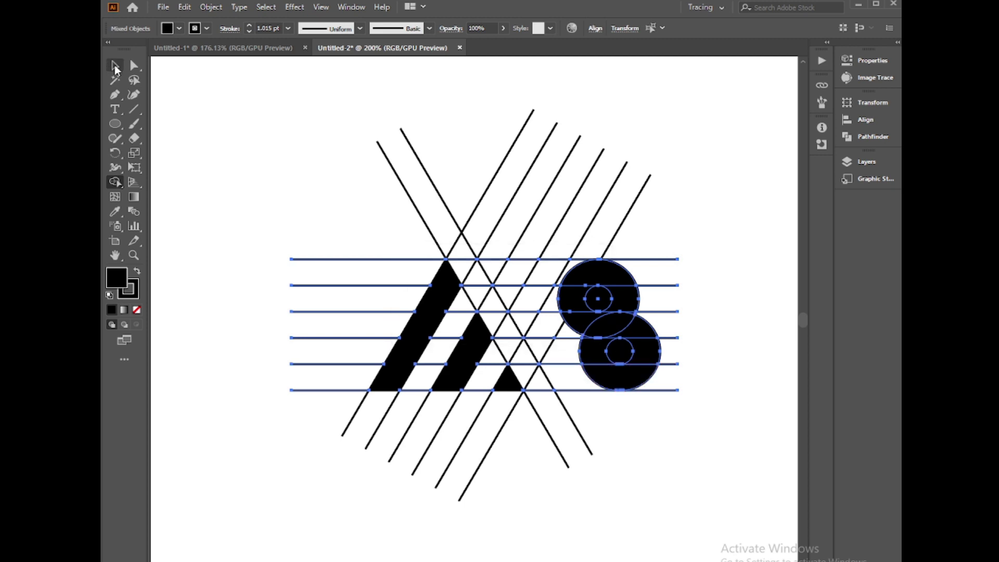
click(231, 332)
Check the resulting pieces of the lower circle and undo the last Shape Builder changes.
drag(695, 212, 588, 397)
click(190, 284)
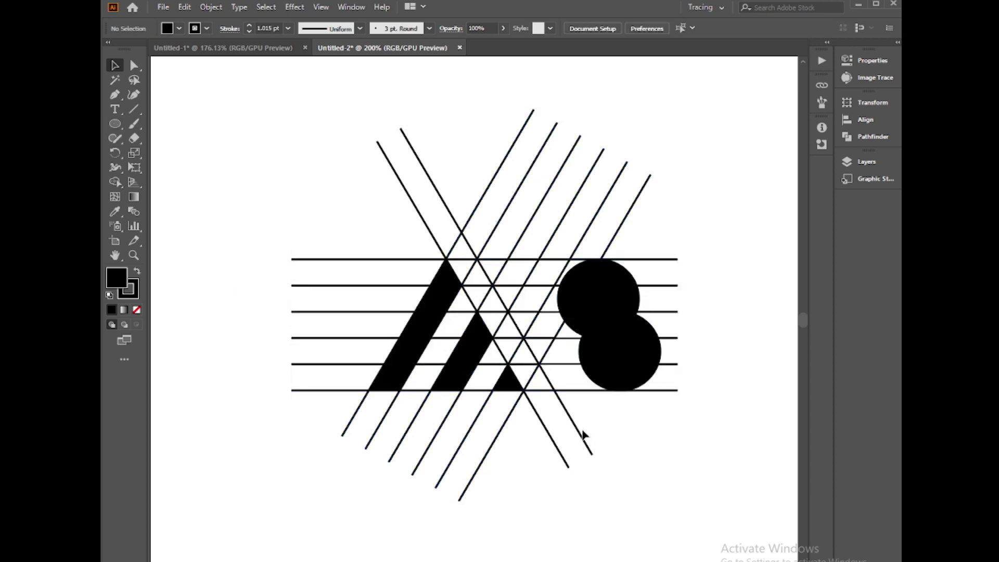
click(648, 385)
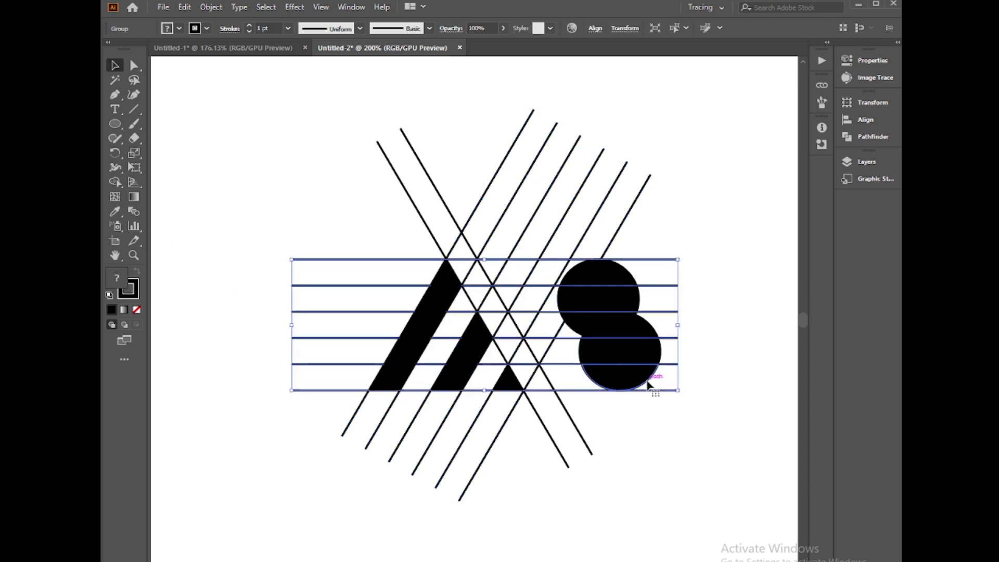
click(658, 358)
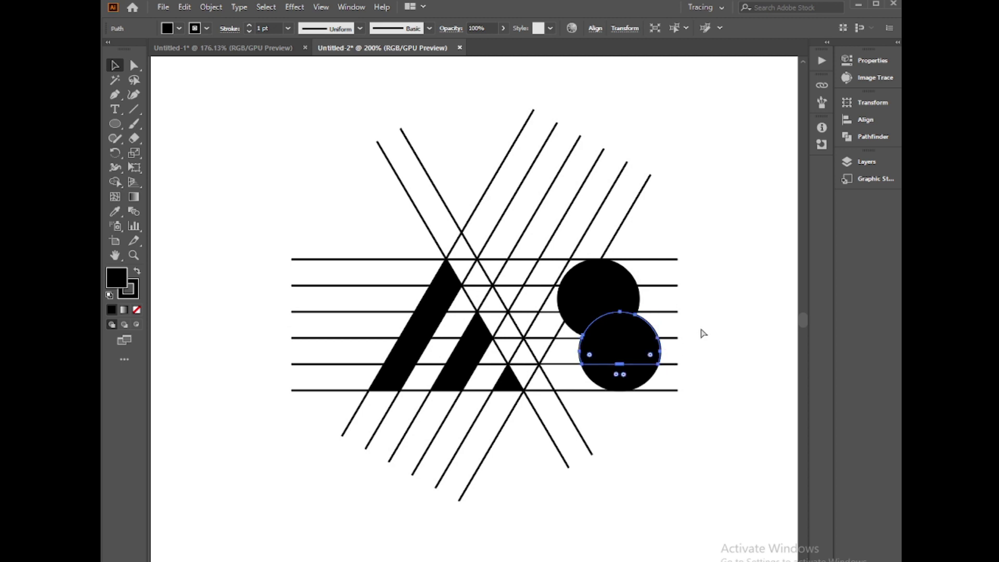
key(ctrl+z)
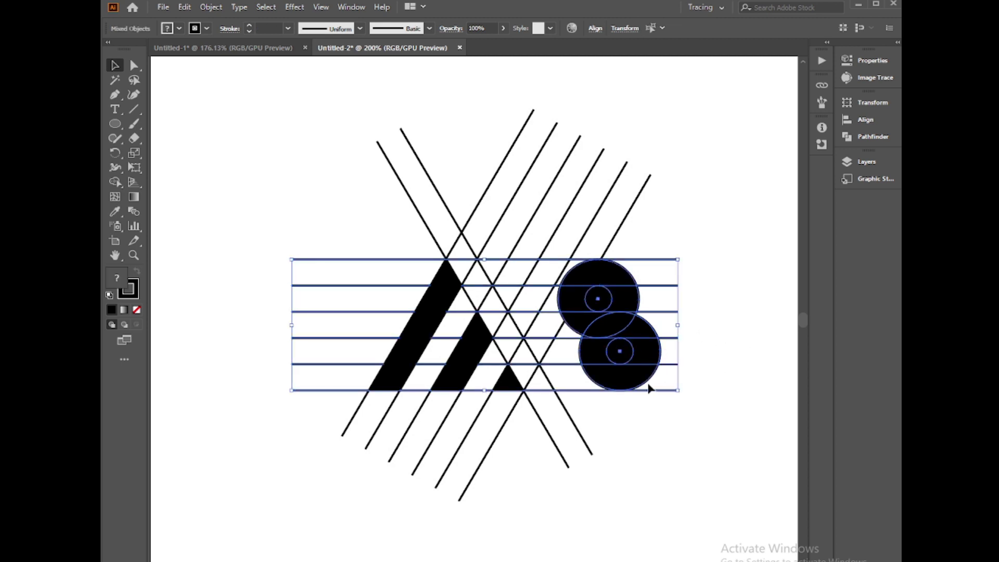
key(ctrl+z)
Widen the lower large circle slightly outward on its left side, check its small inner circle, and clear the selection.
click(651, 407)
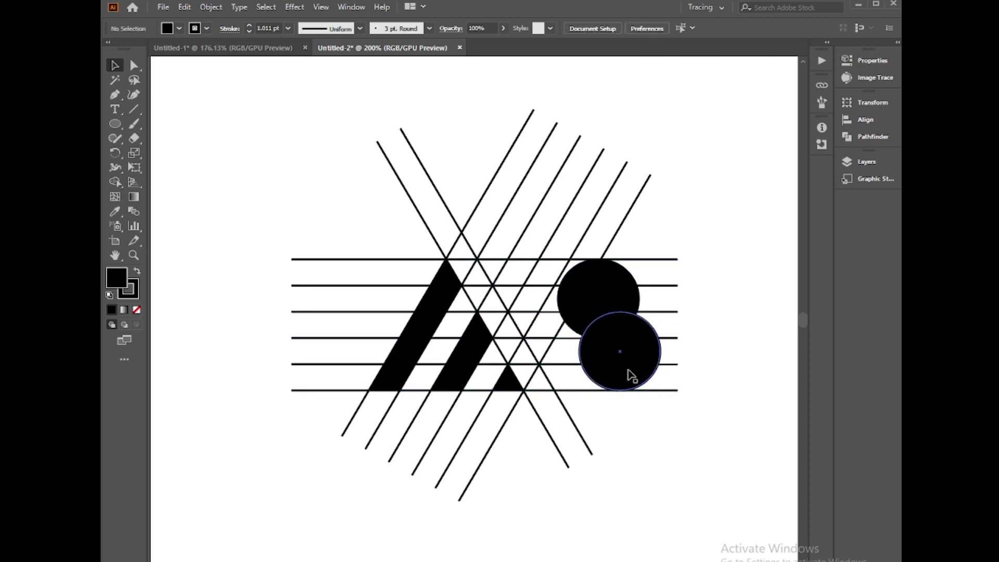
click(608, 387)
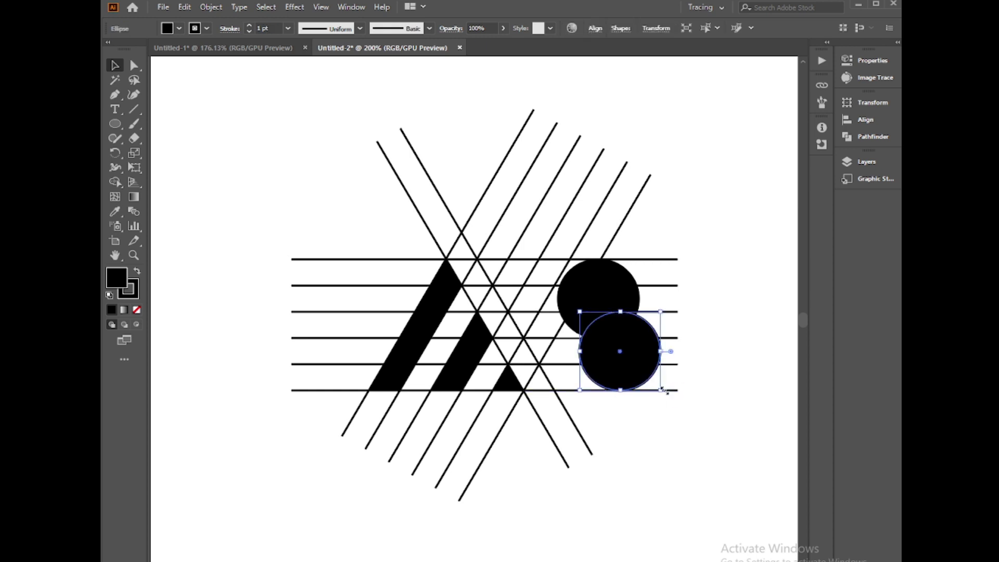
drag(581, 394, 575, 393)
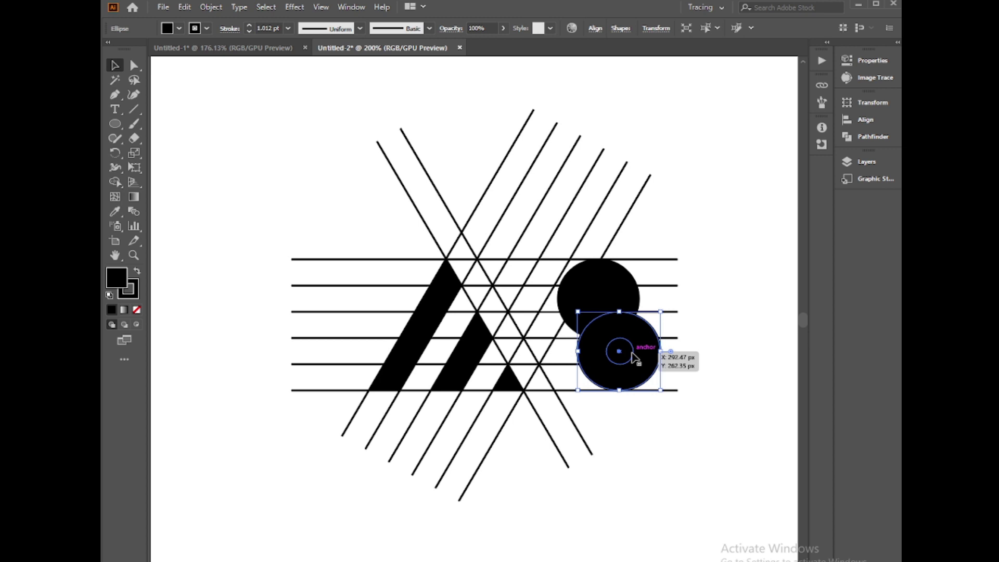
drag(632, 358, 632, 363)
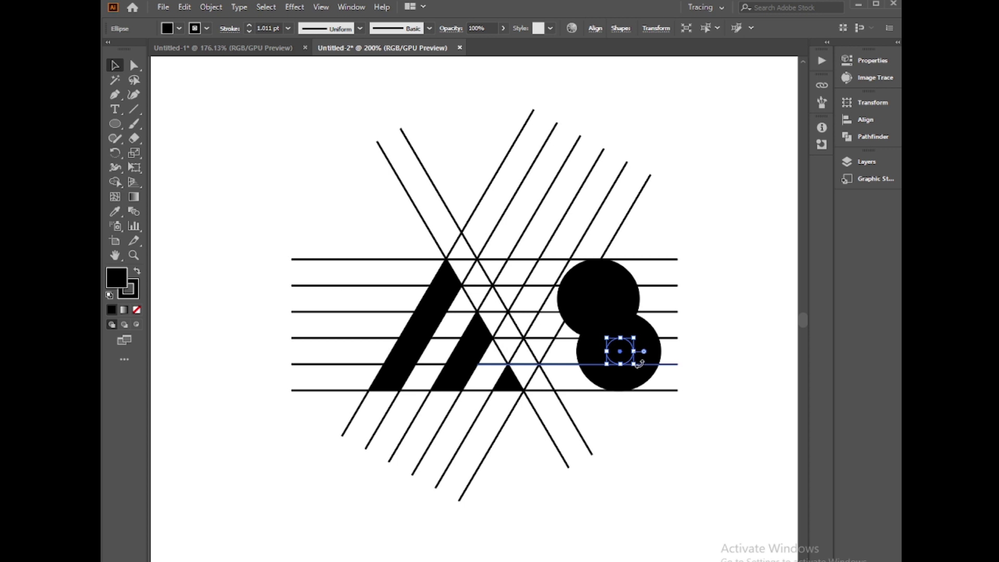
click(659, 439)
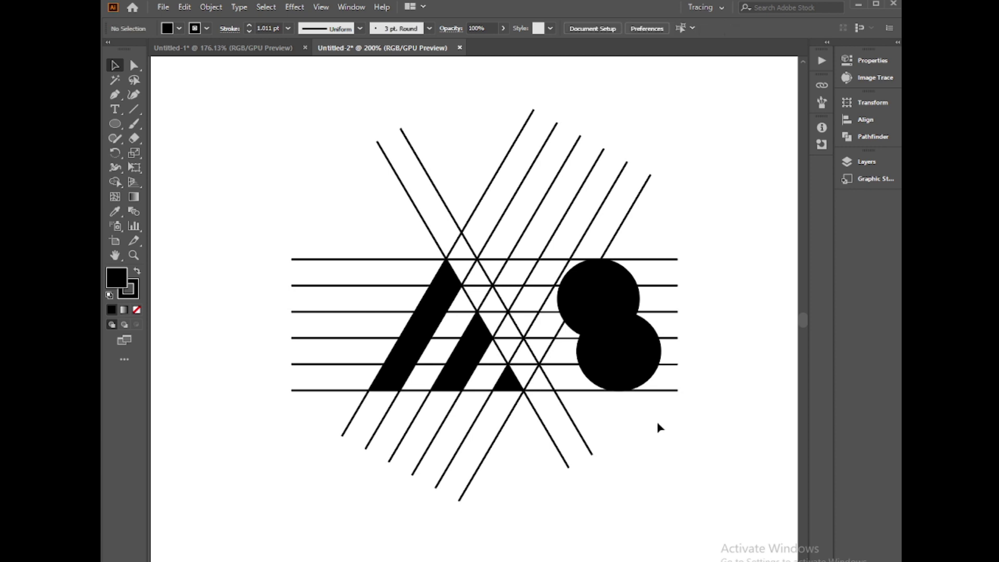
drag(673, 442, 570, 319)
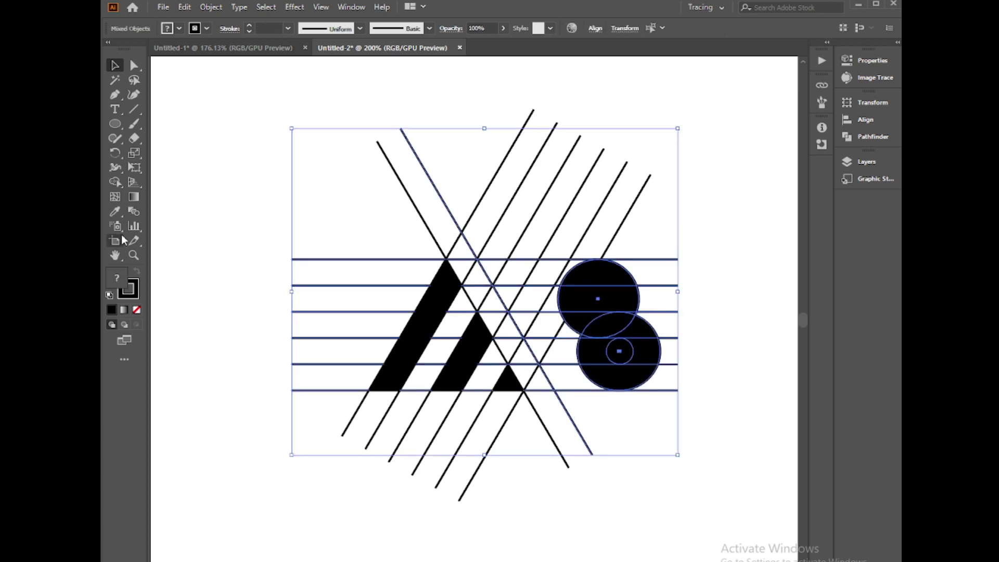
click(115, 182)
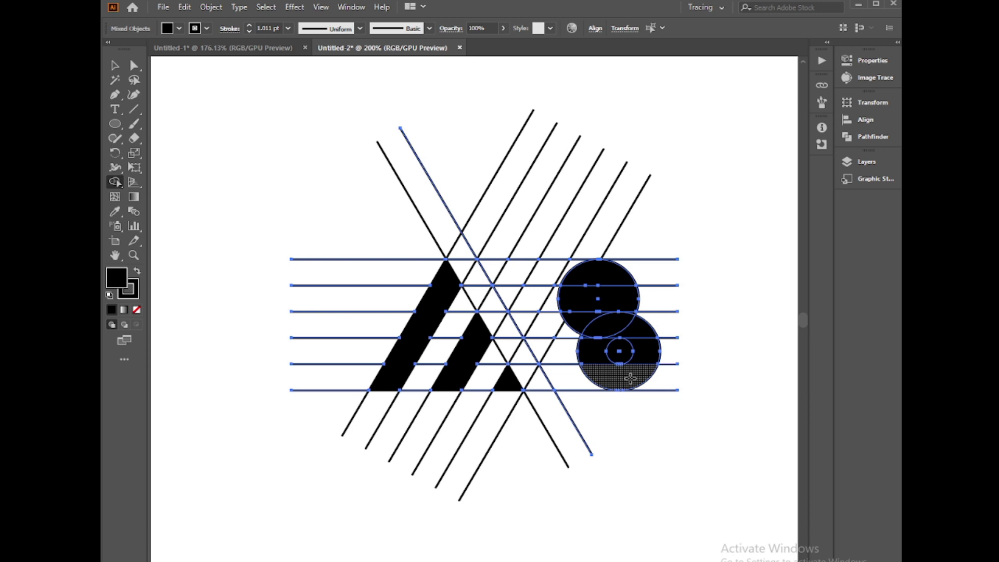
click(115, 66)
click(723, 426)
Try to resize the lower small circle slightly so it fits between the fourth and fifth horizontal lines.
click(625, 360)
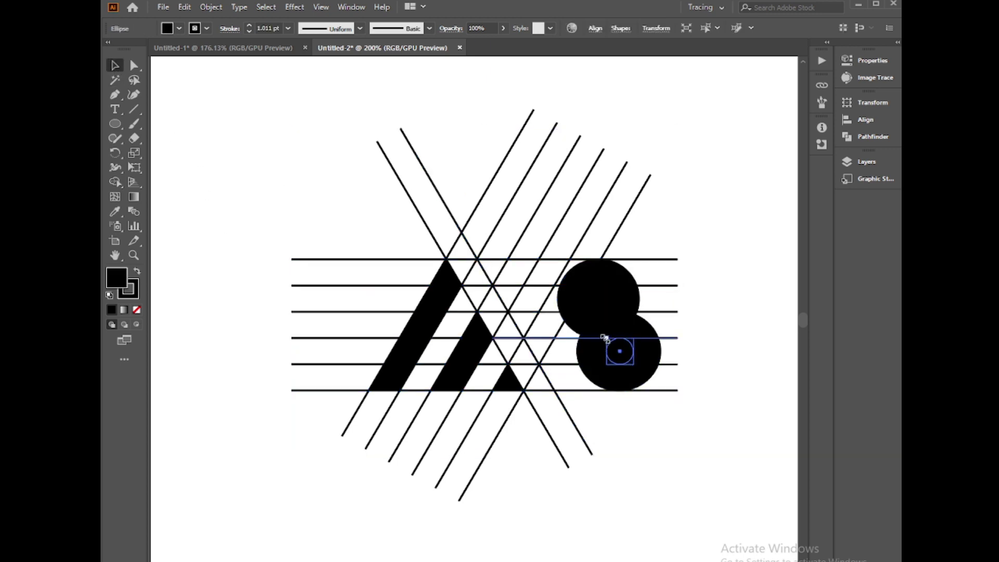
drag(605, 339, 605, 338)
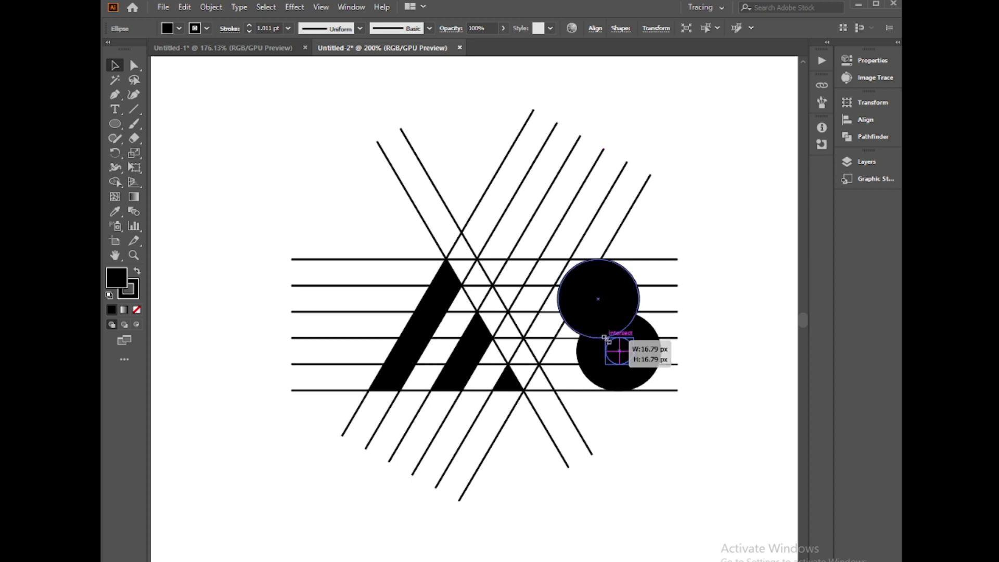
drag(603, 336, 606, 342)
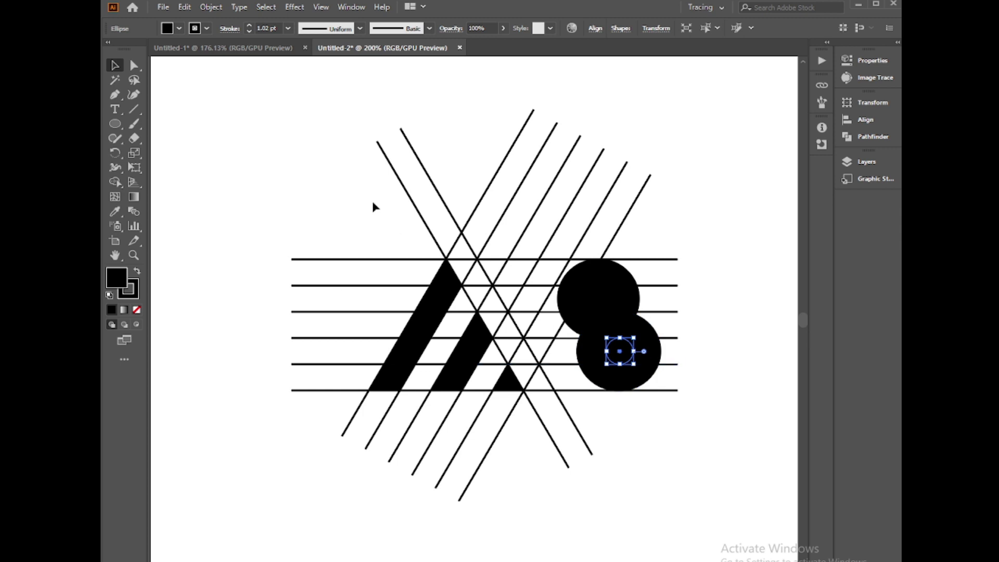
Select all the artwork and try to merge the B's upper strips from the second slanted line with the Shape Builder.
drag(397, 245, 647, 437)
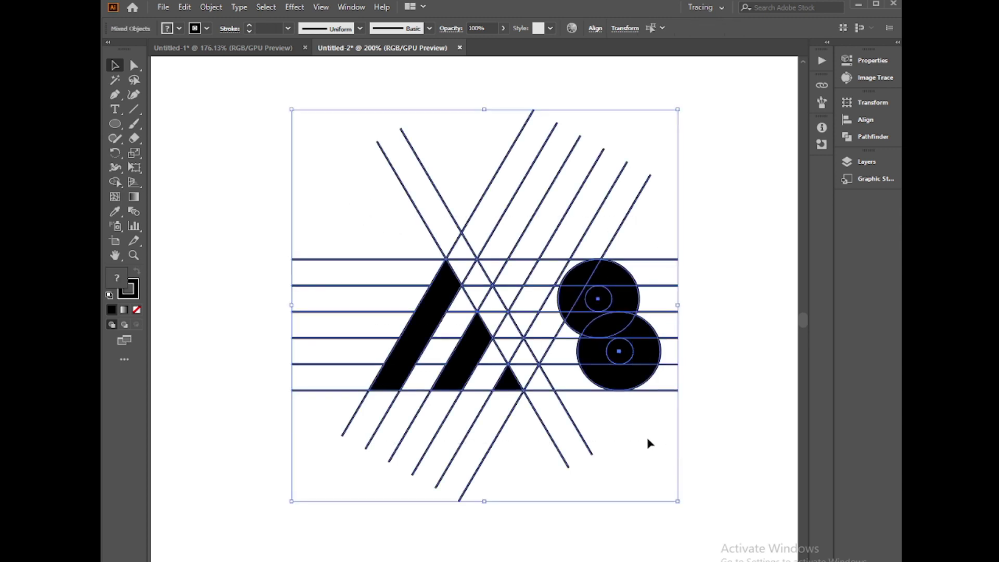
click(115, 183)
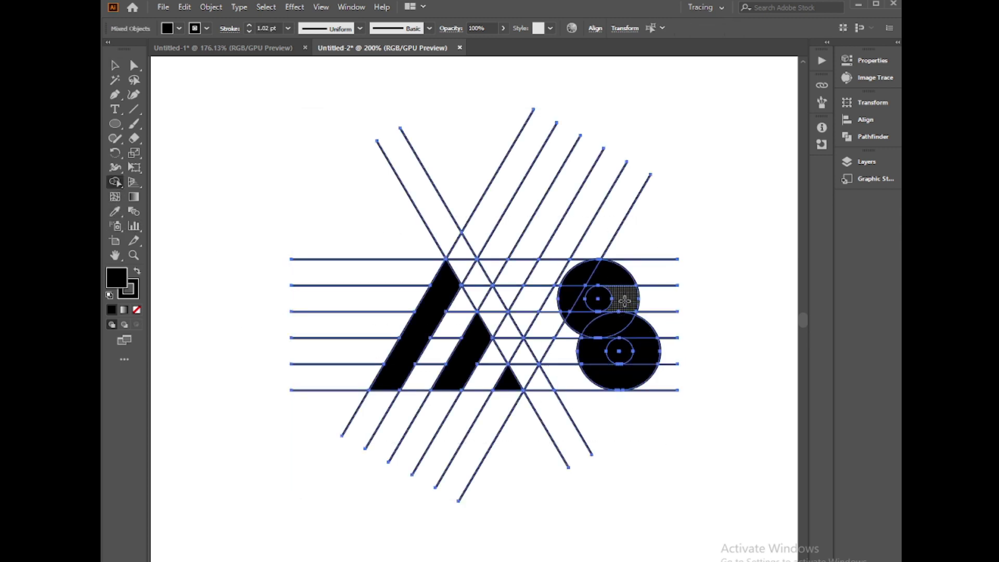
mouse_move(492, 270)
mouse_down()
mouse_move(596, 275)
mouse_move(622, 305)
mouse_move(611, 320)
mouse_move(512, 314)
mouse_move(532, 320)
mouse_up()
key(ctrl+z)
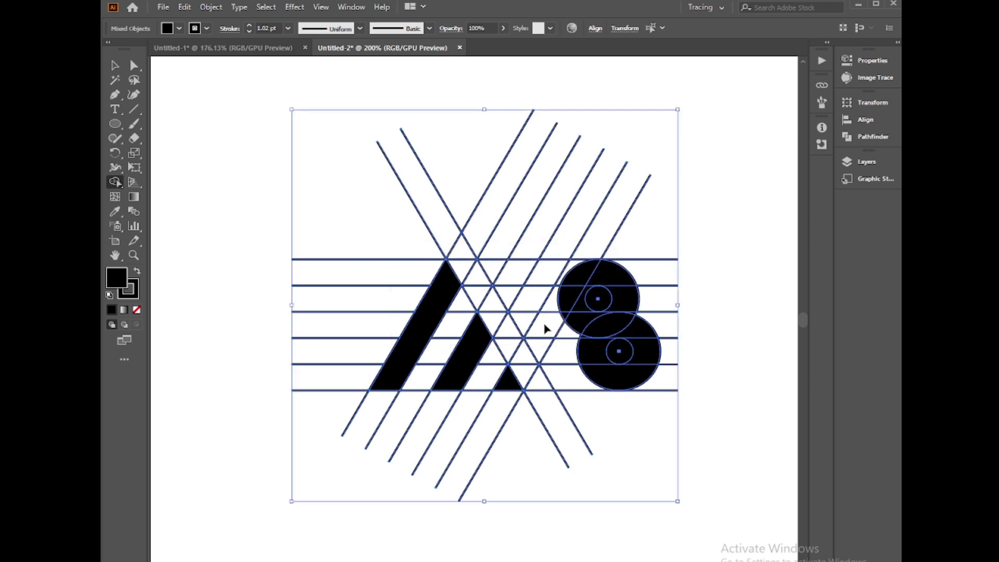
mouse_move(498, 272)
mouse_down()
mouse_move(594, 269)
mouse_move(620, 303)
mouse_move(613, 319)
mouse_move(529, 324)
mouse_up()
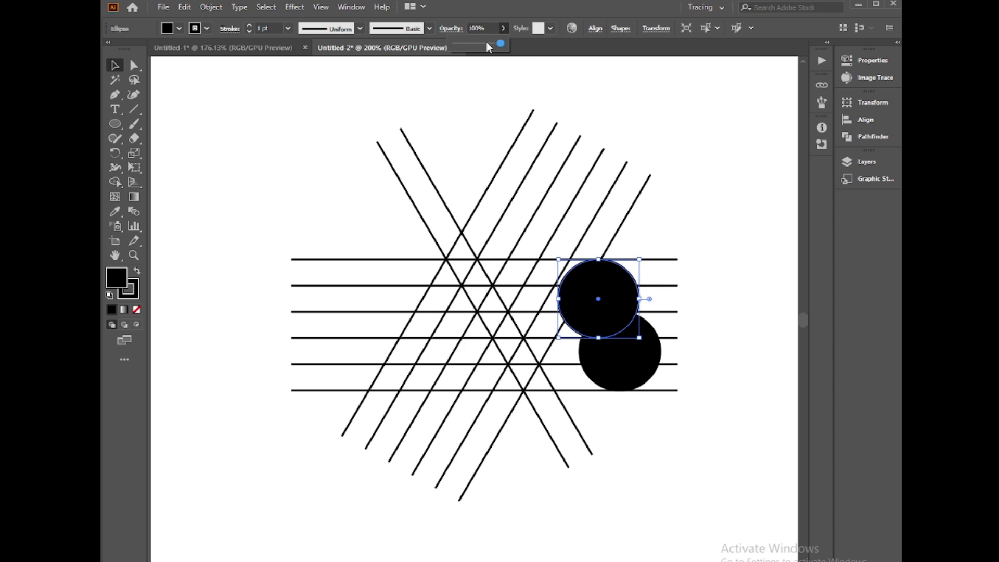
Lower the upper large circle's opacity to 68% and send it to the back.
click(486, 44)
right_click(627, 296)
mouse_move(678, 491)
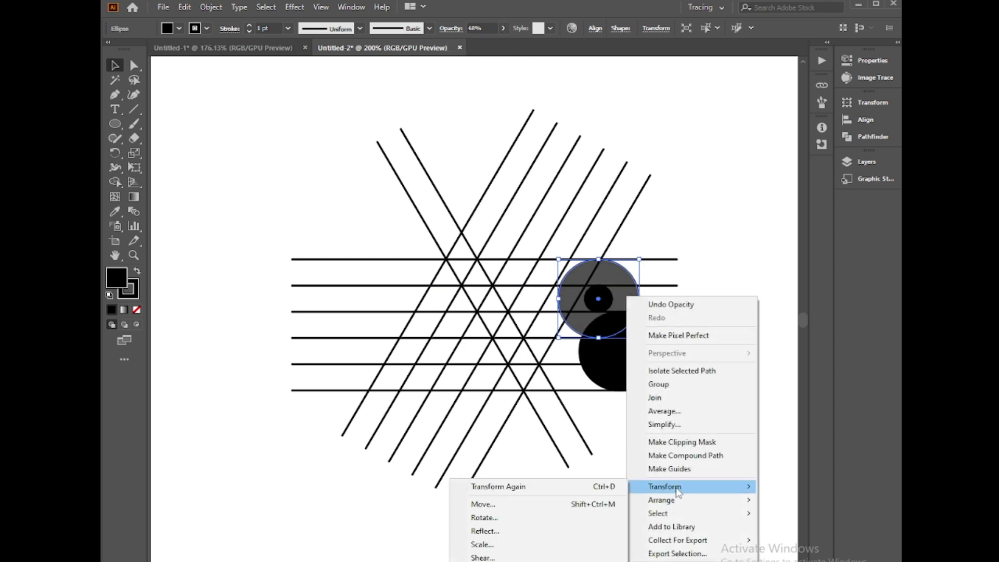
click(578, 541)
Bring the upper small circle to the front and restore the surrounding large circle to full opacity.
click(609, 305)
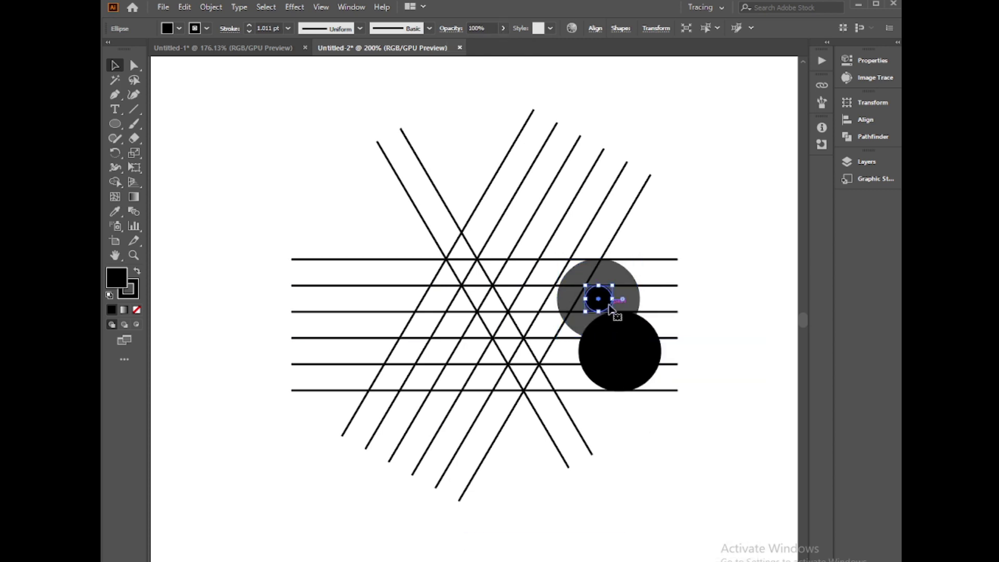
right_click(610, 306)
mouse_move(666, 508)
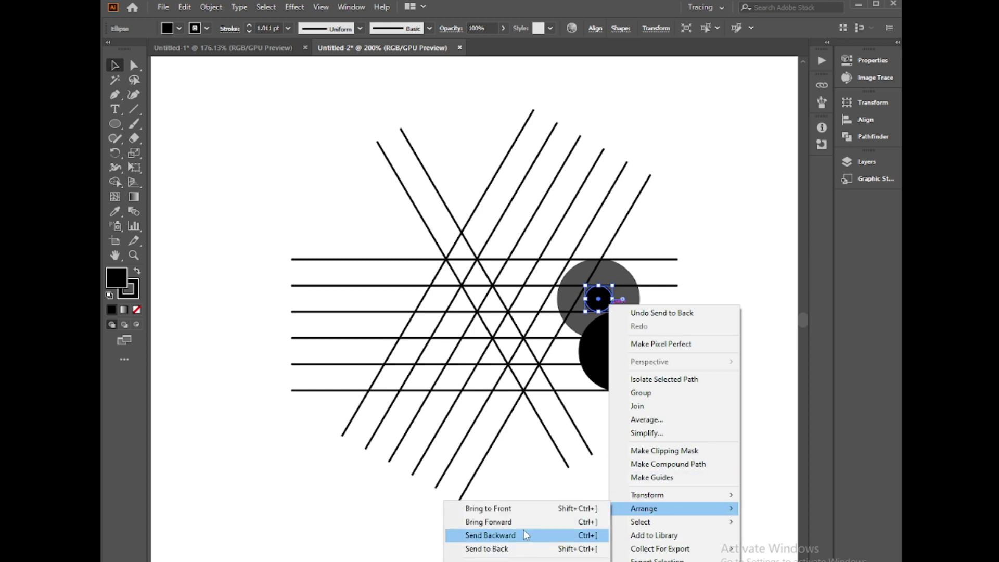
click(517, 512)
click(627, 285)
click(504, 28)
drag(487, 43, 503, 45)
Change the lower large circle's stacking order so its small inner circle can be selected, and select that inner circle.
click(651, 373)
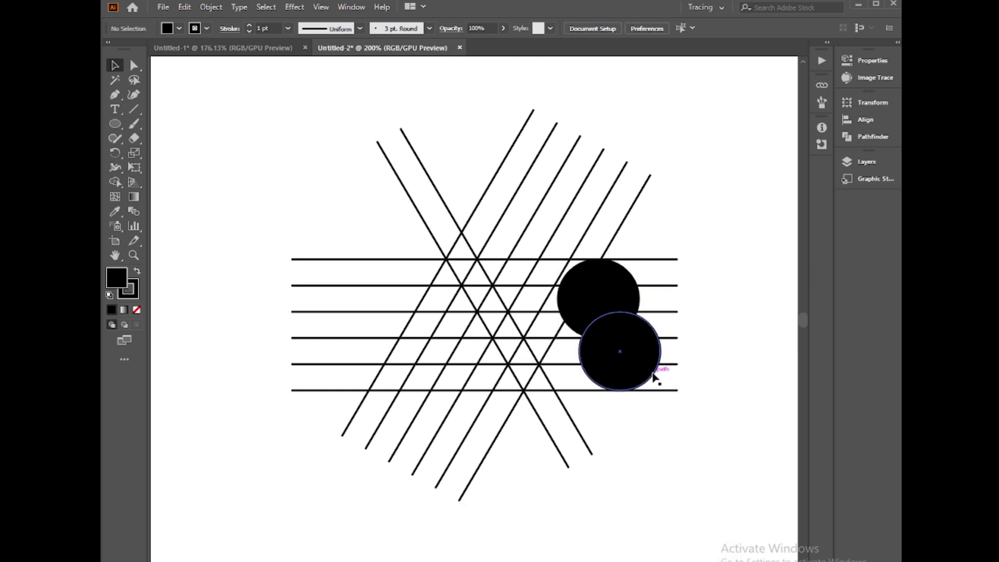
right_click(640, 353)
mouse_move(685, 281)
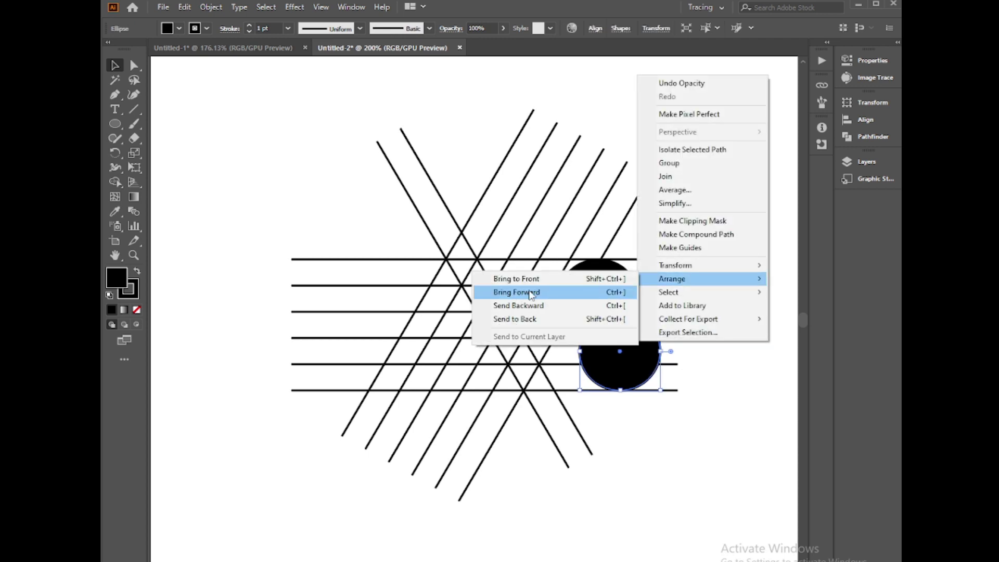
click(524, 292)
click(631, 356)
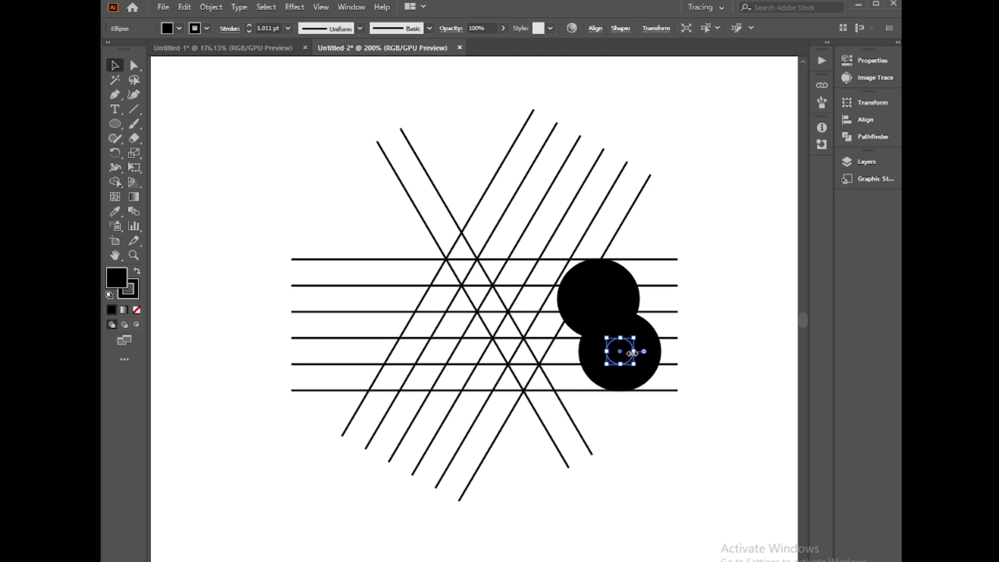
Select the whole grid with its circles, build the AB shapes with the Shape Builder, and clear the leftover construction lines.
drag(272, 167, 681, 484)
key(shift+m)
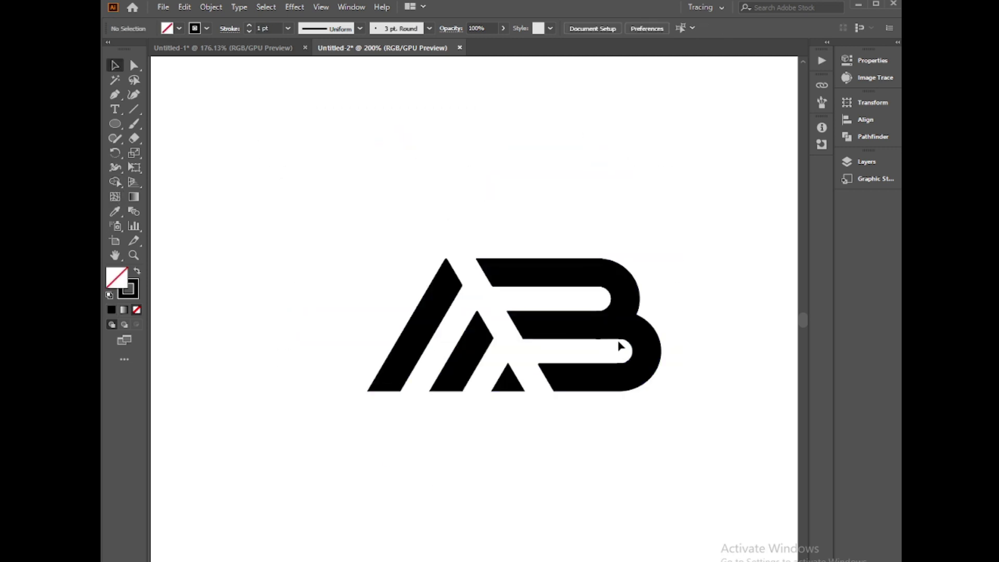
drag(352, 207, 633, 405)
Delete the surplus anchor points on the upper edge of the B's lower counter with the Direct Selection tool.
key(a)
click(620, 340)
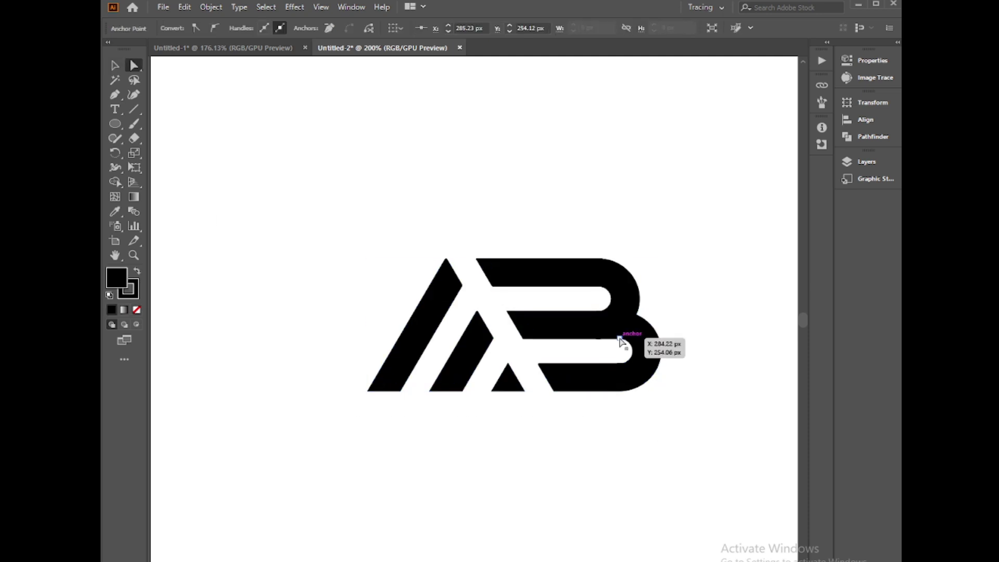
key(Delete)
key(Delete)
click(598, 340)
key(Delete)
key(Delete)
click(599, 339)
key(Delete)
click(599, 339)
key(Delete)
key(Delete)
Try to delete the surplus anchor points on the lower edge of the B's upper counter and undo the deletions.
click(608, 310)
key(Delete)
click(601, 311)
key(Delete)
click(599, 312)
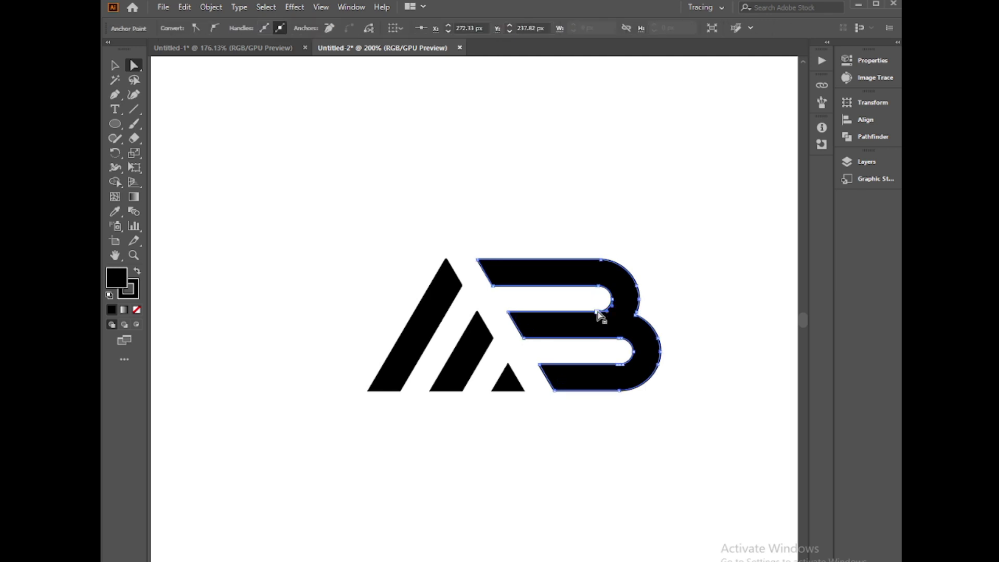
key(Delete)
key(ctrl+z)
key(ctrl+z)
key(ctrl+z)
click(673, 321)
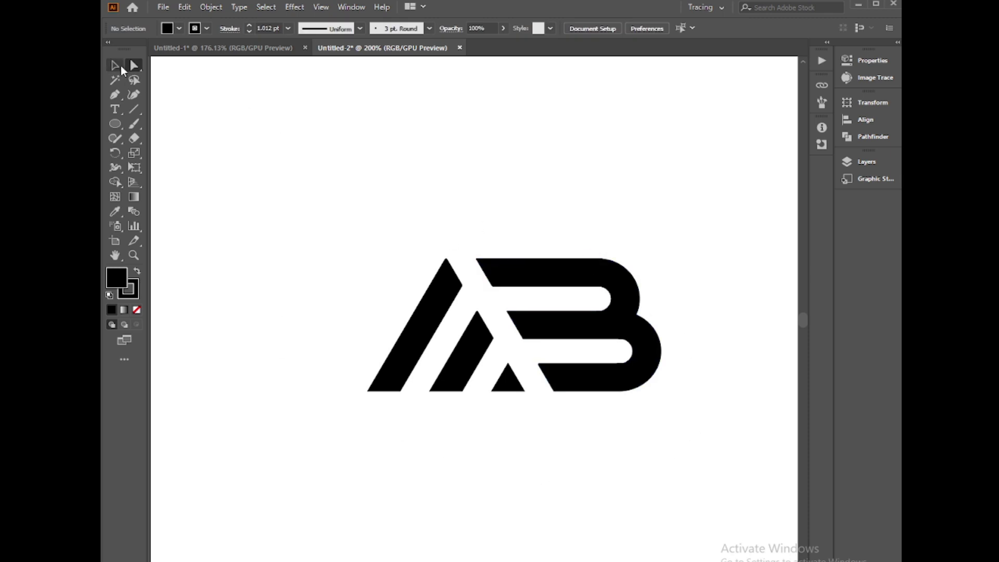
Try to remove surplus anchor points on the B's outer curve and at the junction of its two bowls.
click(604, 260)
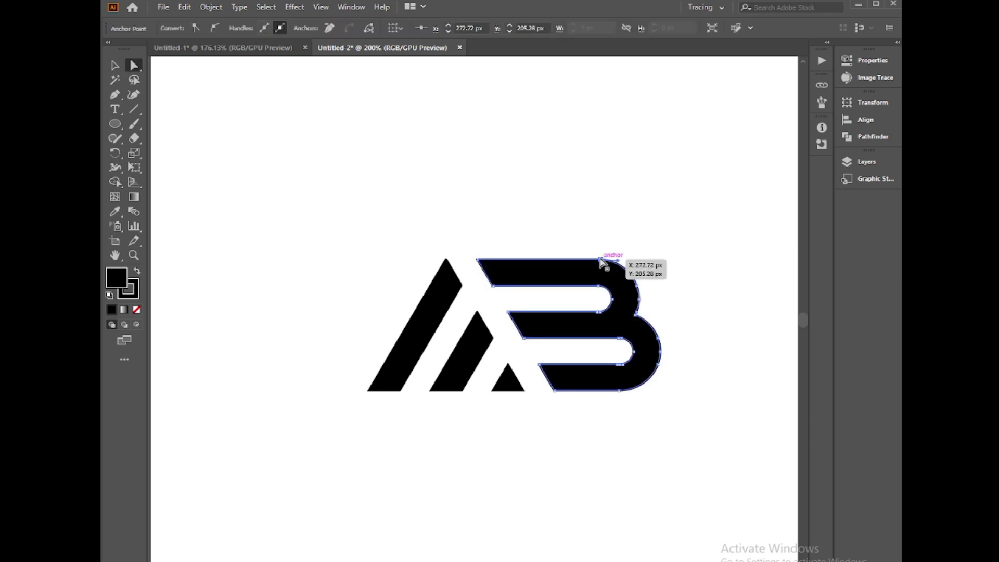
click(636, 313)
click(639, 325)
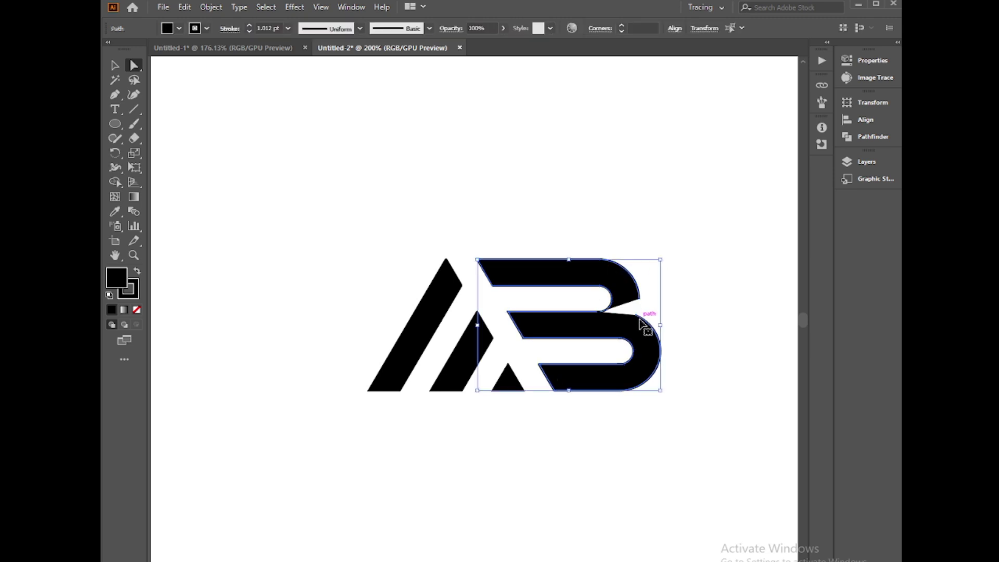
click(680, 328)
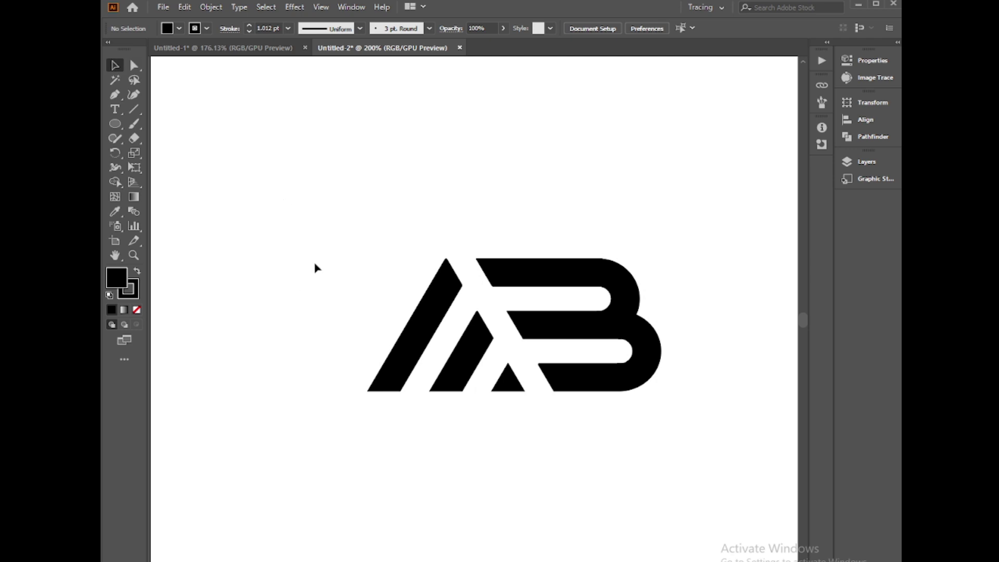
Try to move the logo up and to the left and delete the stray path fragments left behind.
drag(339, 285, 496, 411)
drag(553, 382, 508, 329)
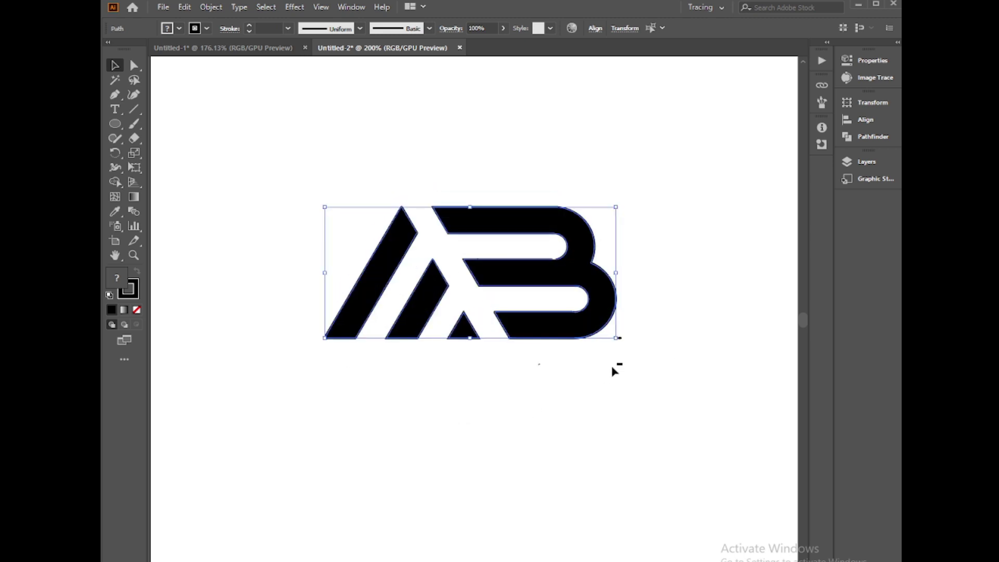
click(622, 339)
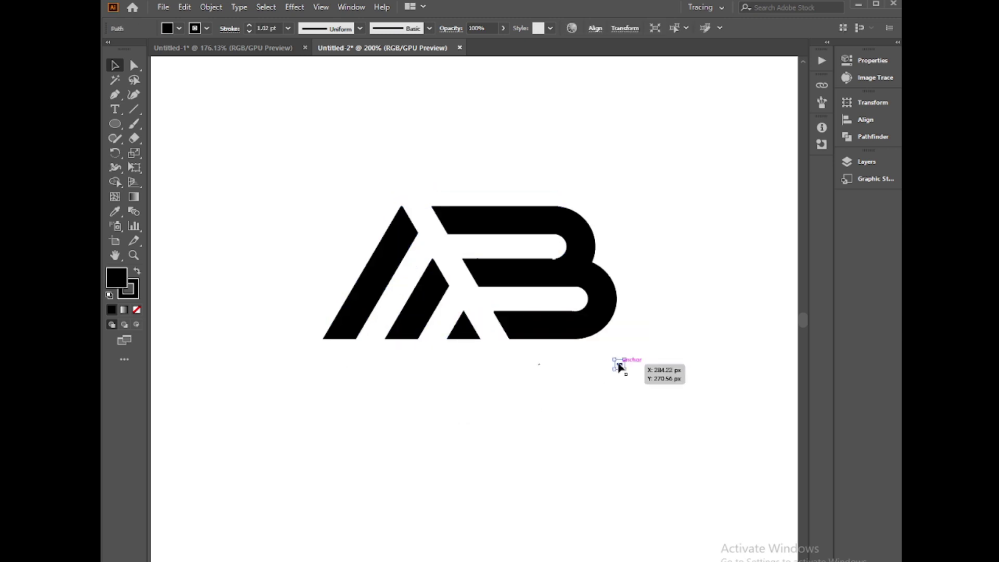
click(542, 384)
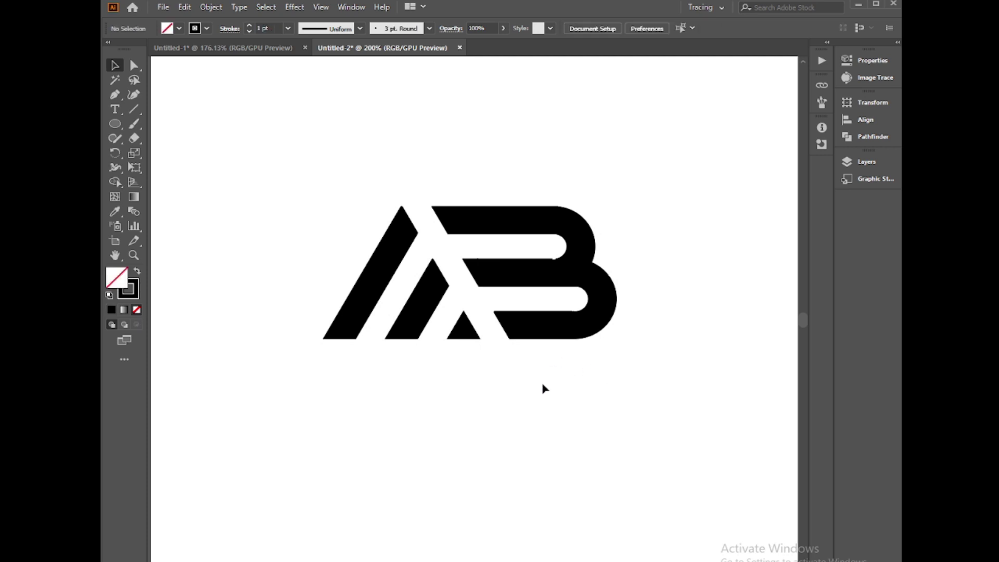
Inspect the B in isolation mode and undo the fragment deletions and the logo move.
click(558, 266)
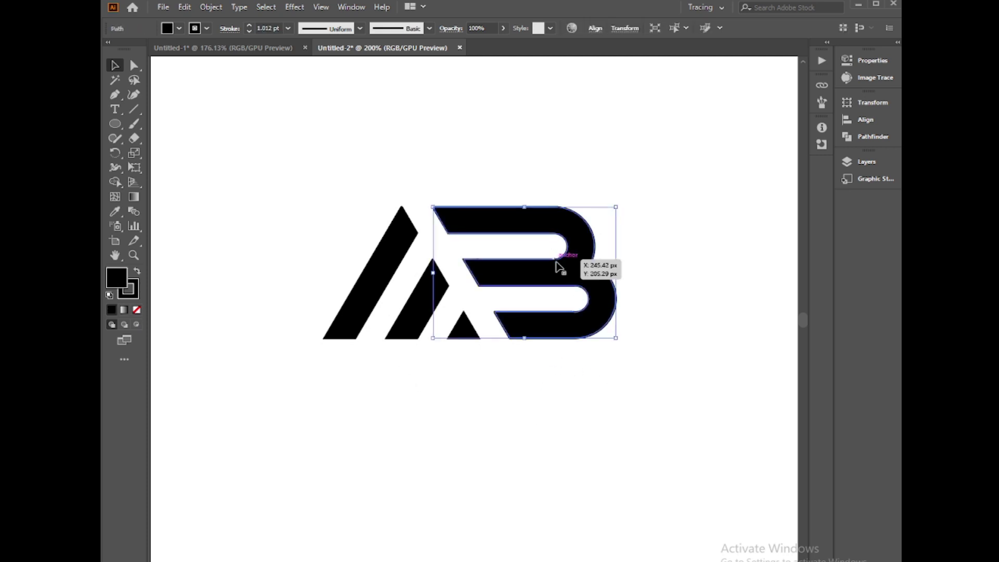
double_click(555, 259)
click(576, 389)
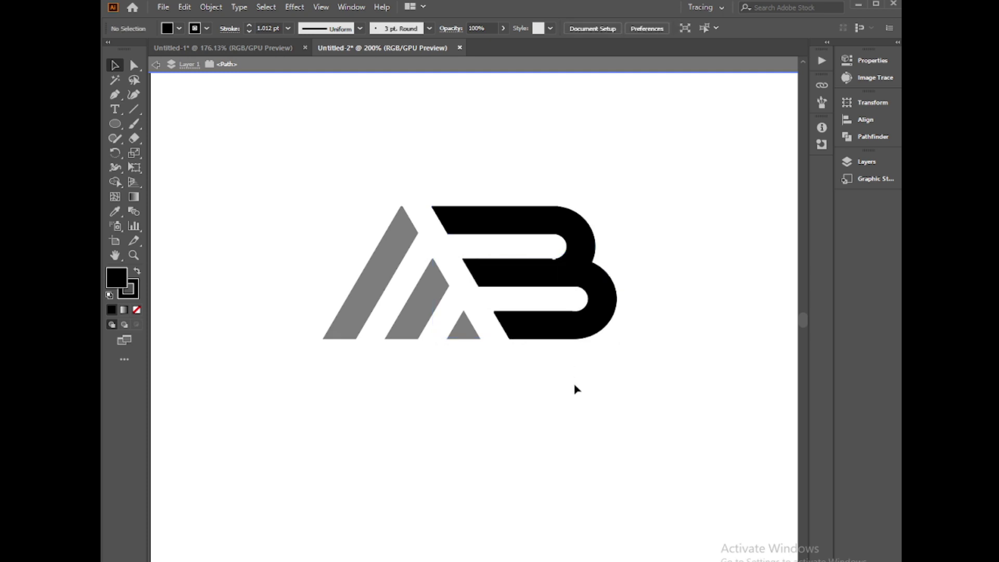
key(ctrl+z)
key(ctrl+z)
key(ctrl+z)
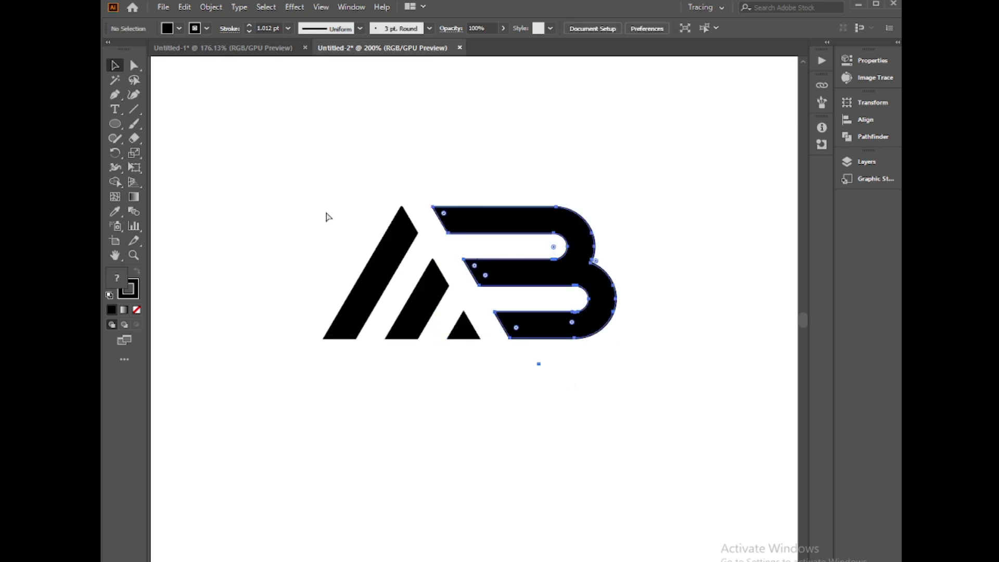
click(336, 429)
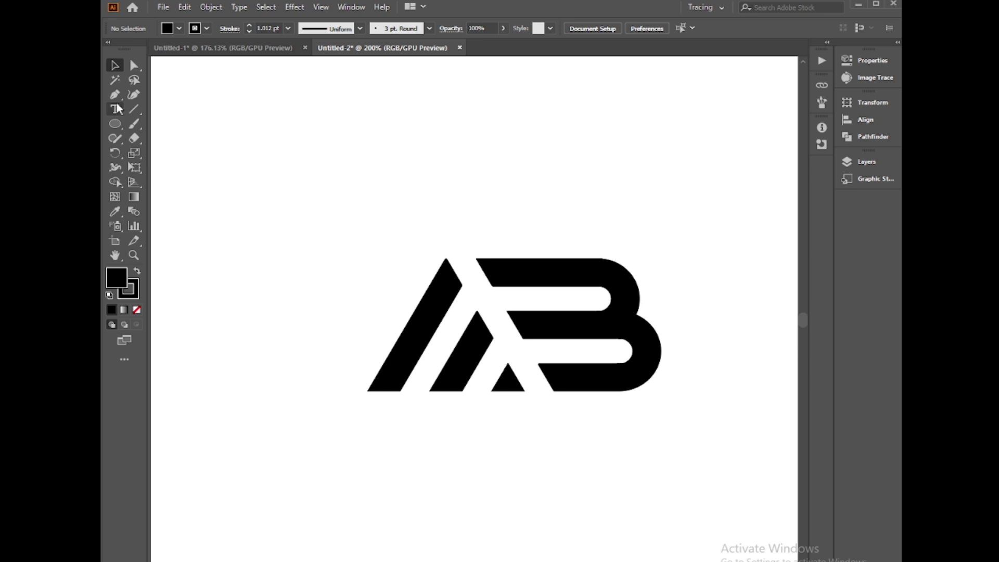
Try to group all the logo shapes.
drag(397, 204, 680, 401)
right_click(647, 341)
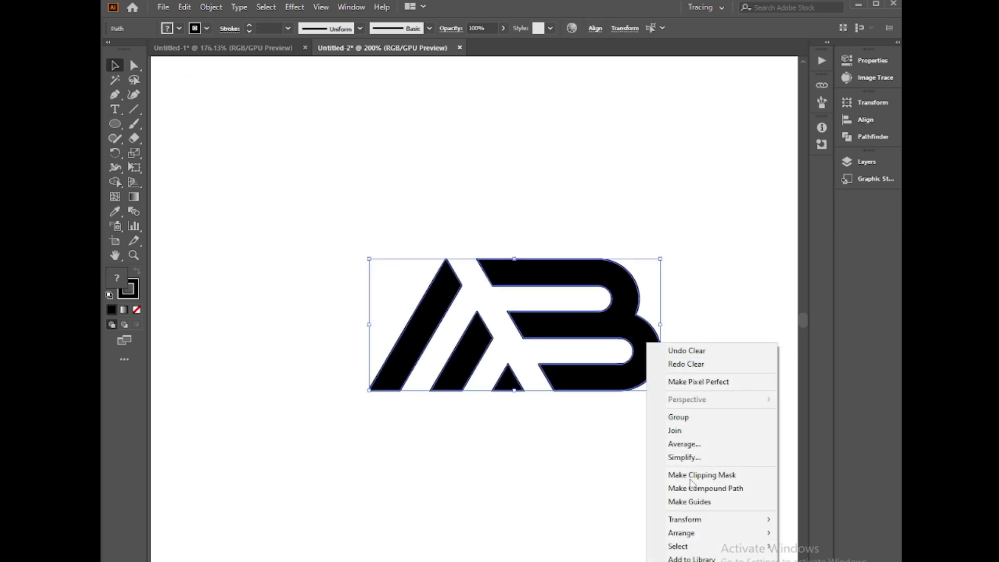
click(688, 416)
click(552, 432)
Fill the B with red, set its outline to dark red, and clear the selection.
click(609, 384)
click(167, 29)
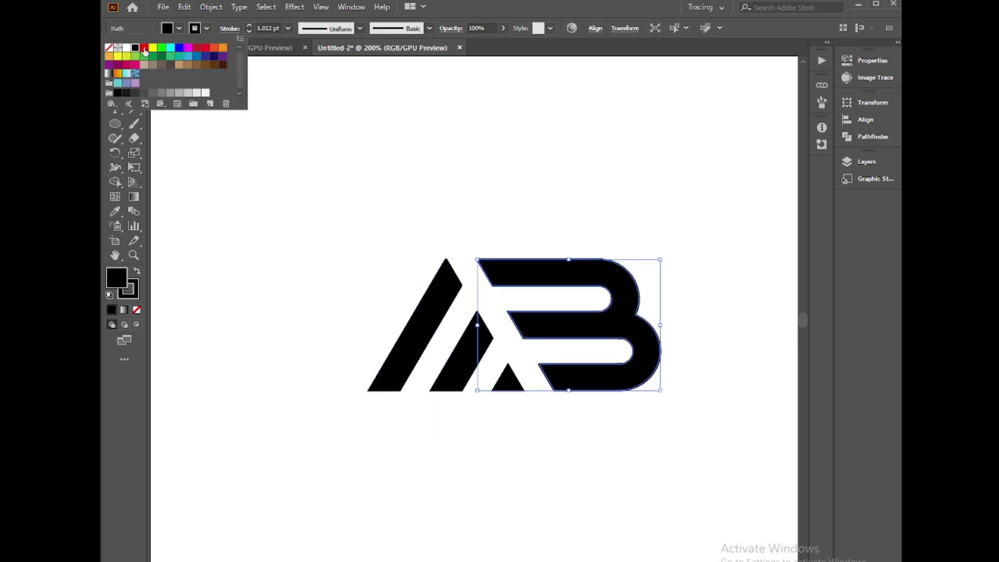
click(141, 46)
click(202, 211)
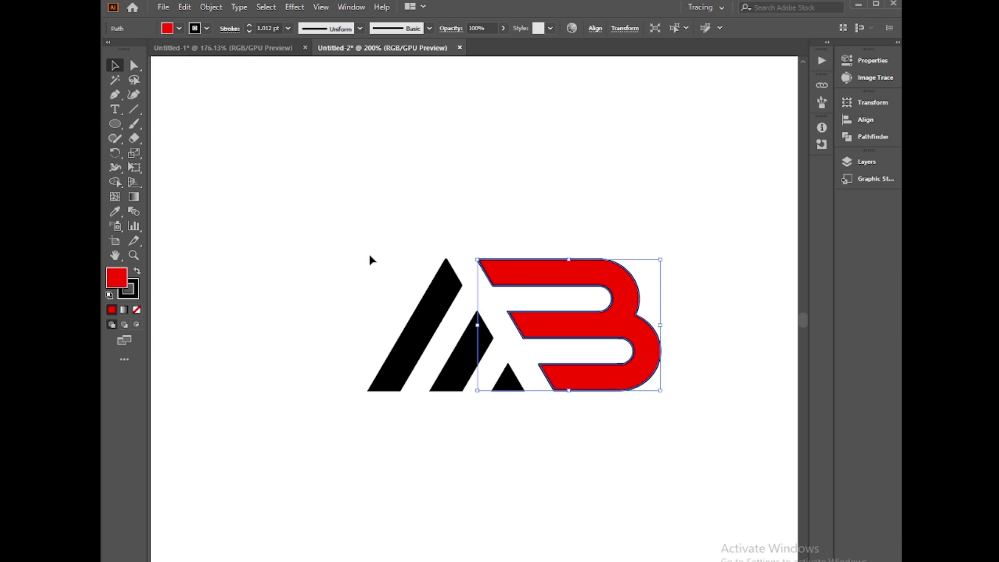
click(207, 29)
click(193, 51)
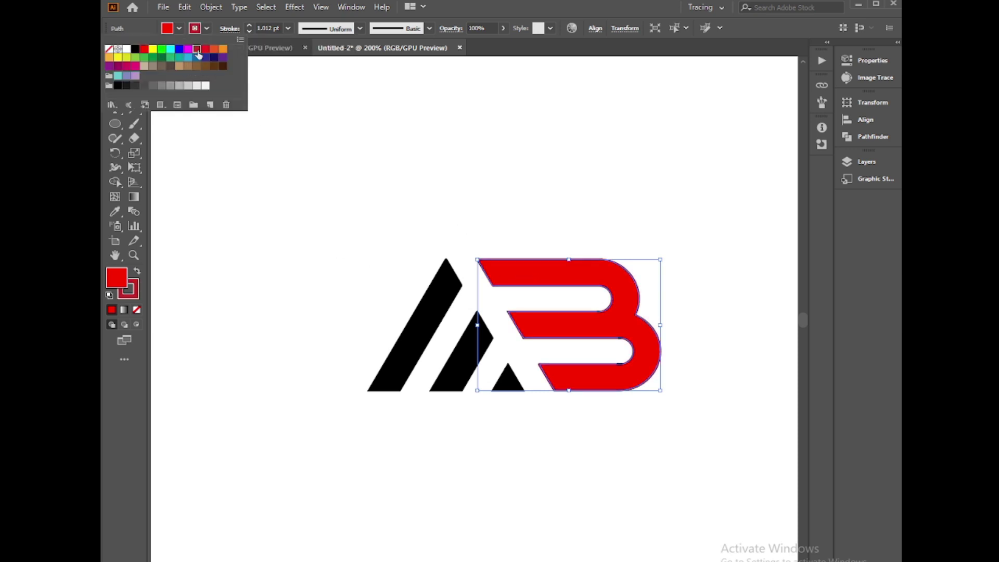
click(224, 158)
click(232, 186)
Delete the stray path fragments around the B's inner curve and slanted corners, and clear the selection.
click(621, 365)
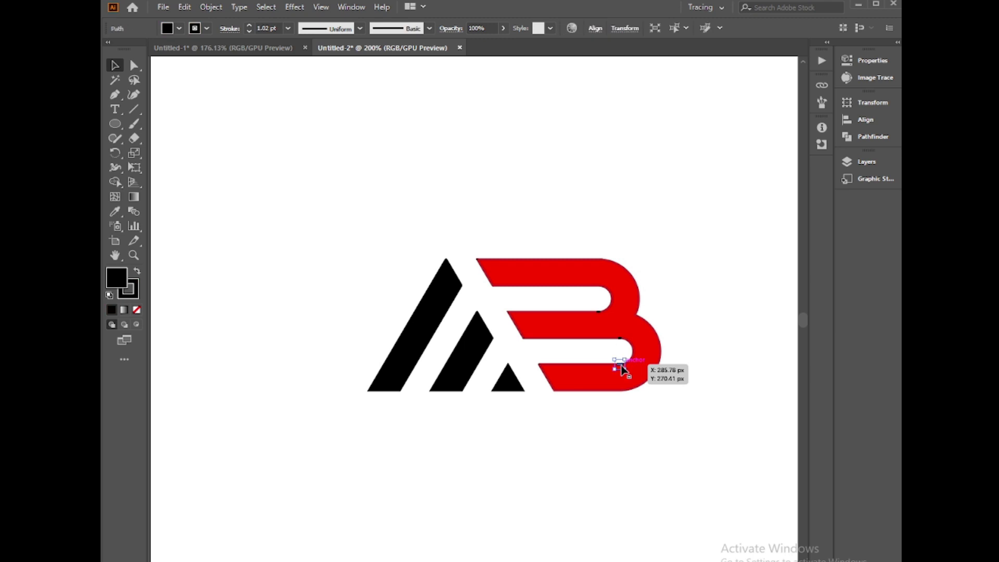
key(Delete)
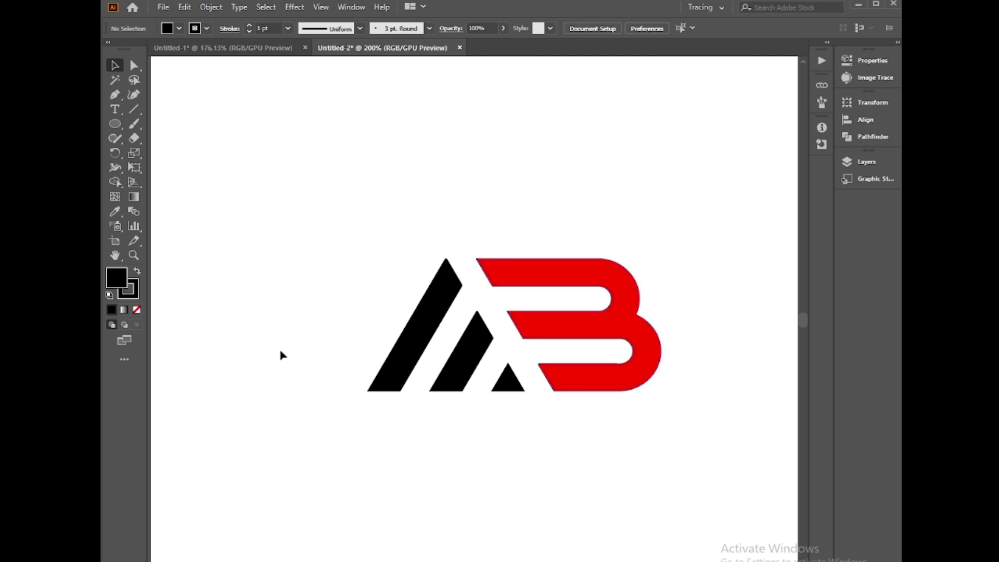
click(539, 363)
key(Delete)
click(508, 313)
click(478, 259)
key(Delete)
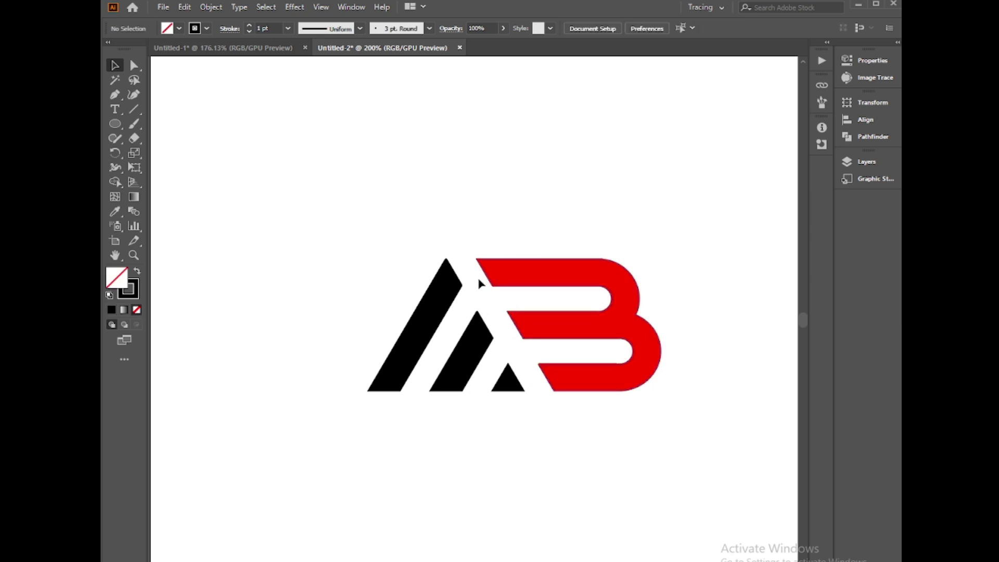
click(508, 313)
key(Delete)
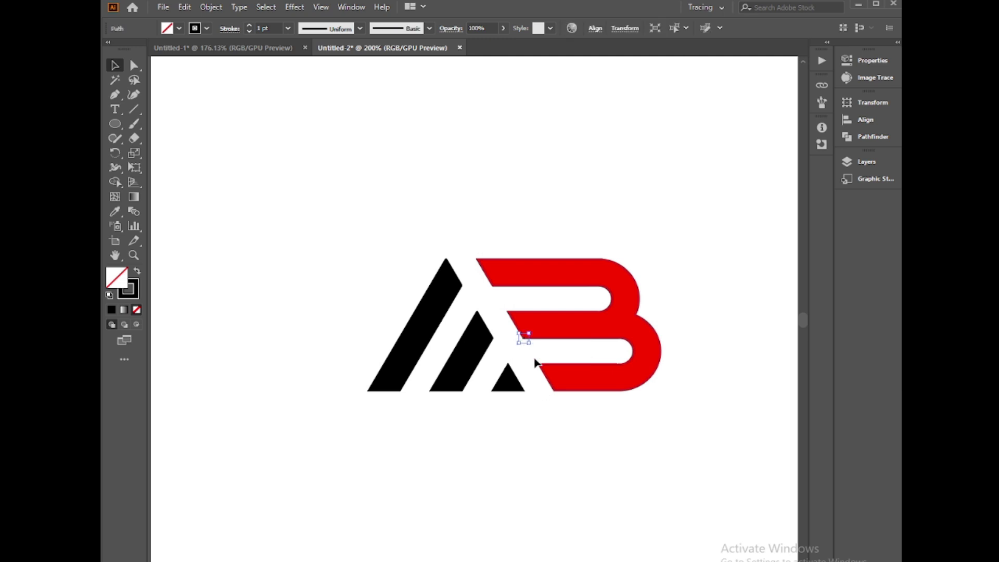
click(554, 394)
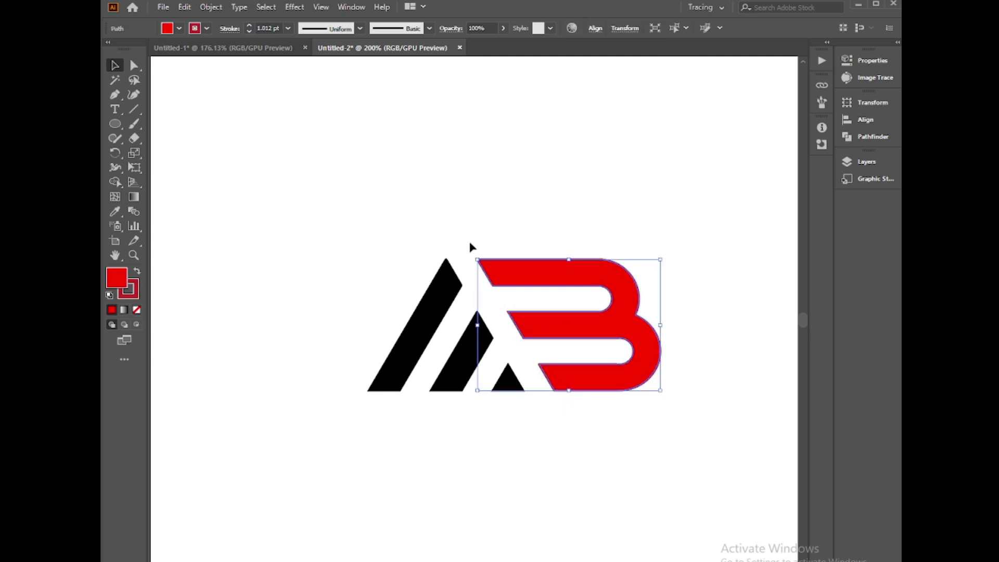
click(352, 295)
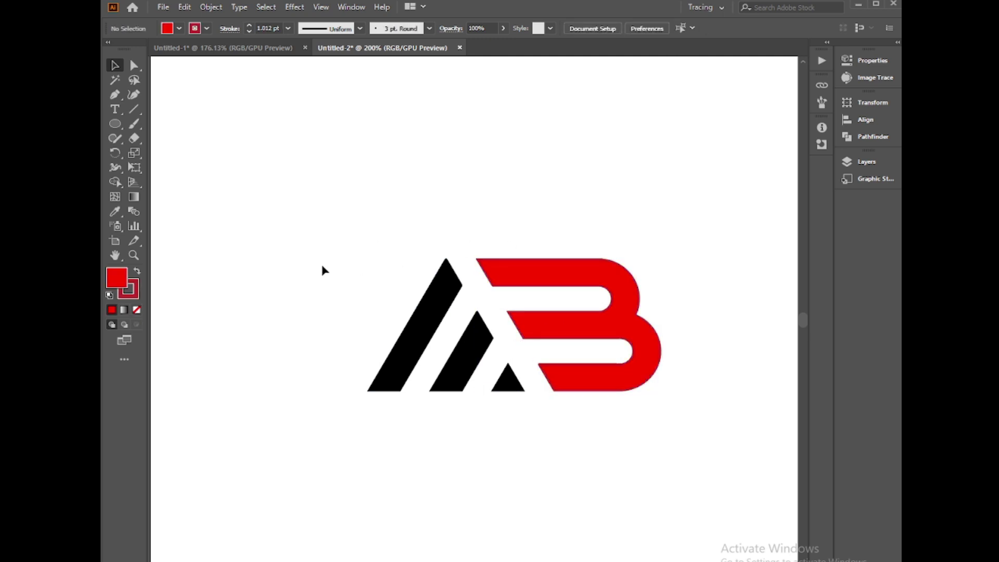
Move the whole logo up and to the left and give it a Multiply drop shadow with 57% opacity, 7 px offsets and 5 px blur.
drag(334, 232, 677, 418)
drag(614, 368, 555, 307)
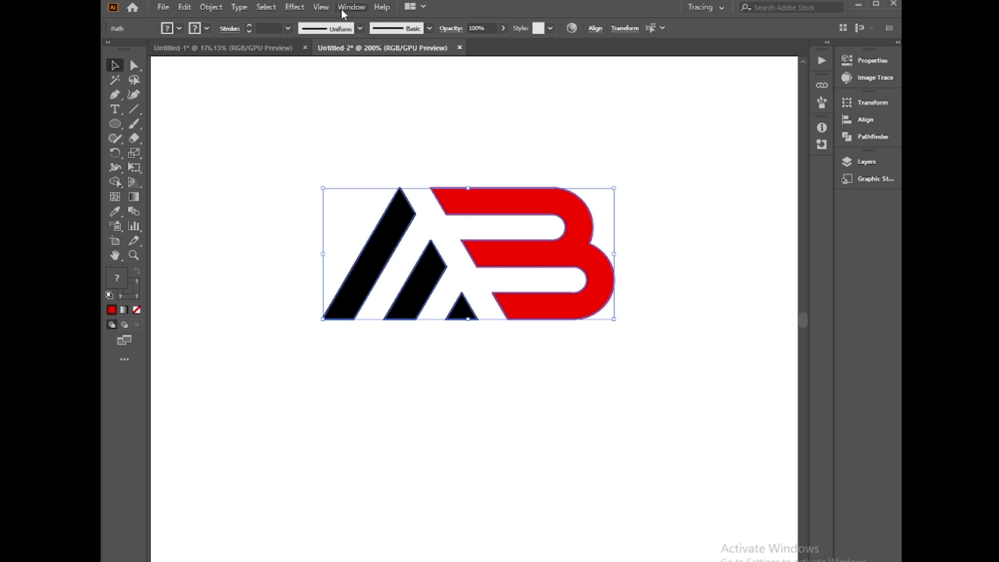
click(295, 6)
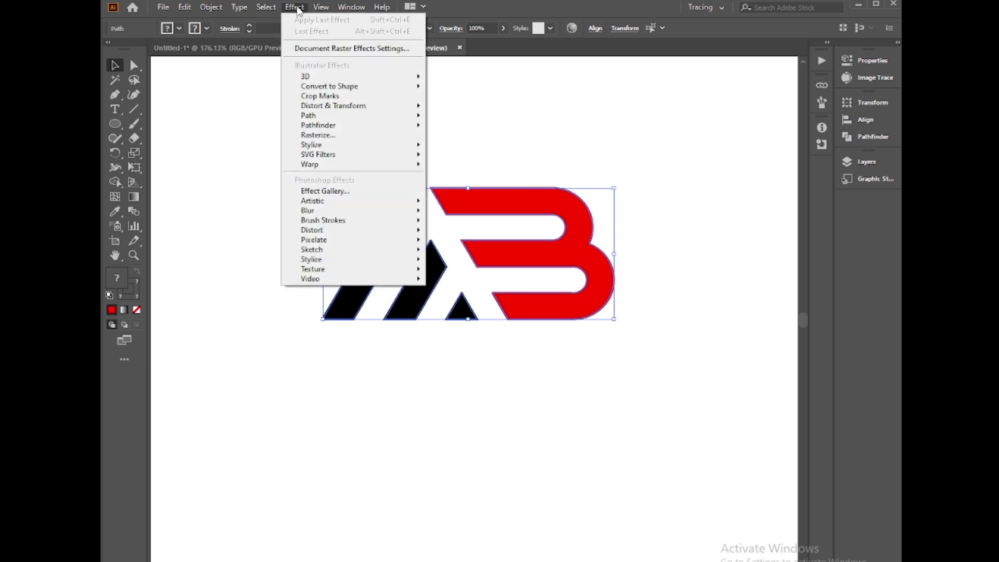
mouse_move(312, 147)
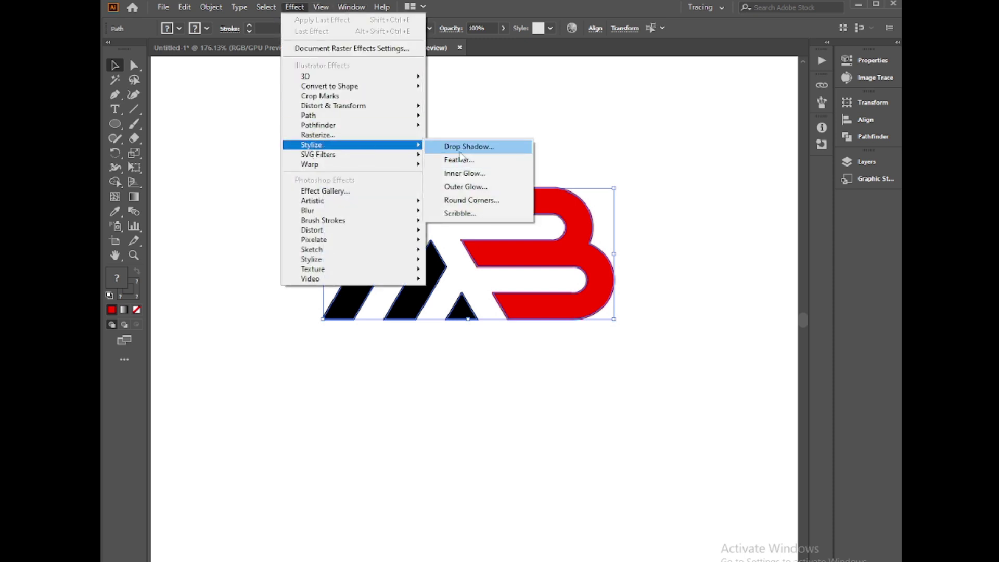
click(462, 148)
click(648, 316)
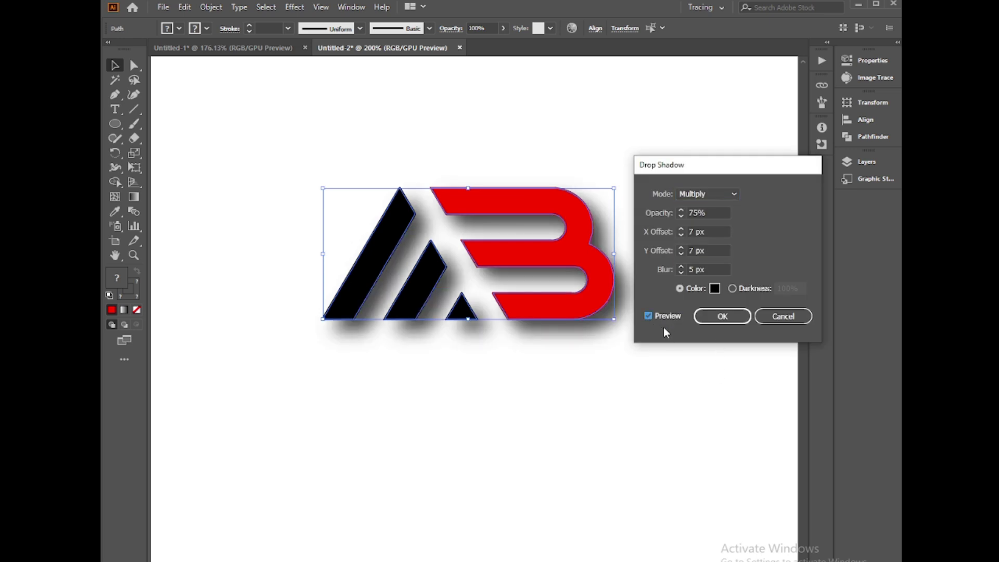
click(681, 216)
click(680, 216)
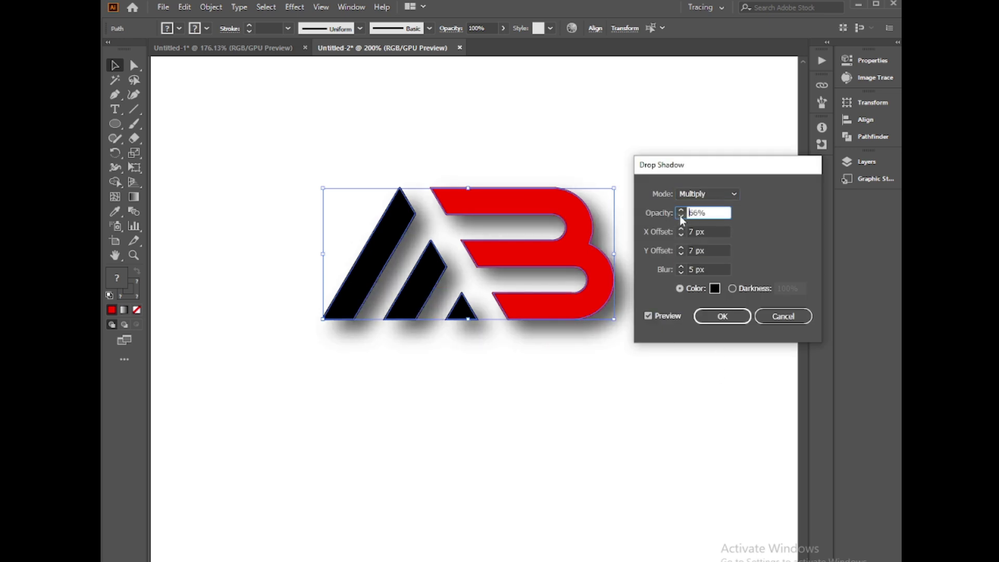
click(681, 216)
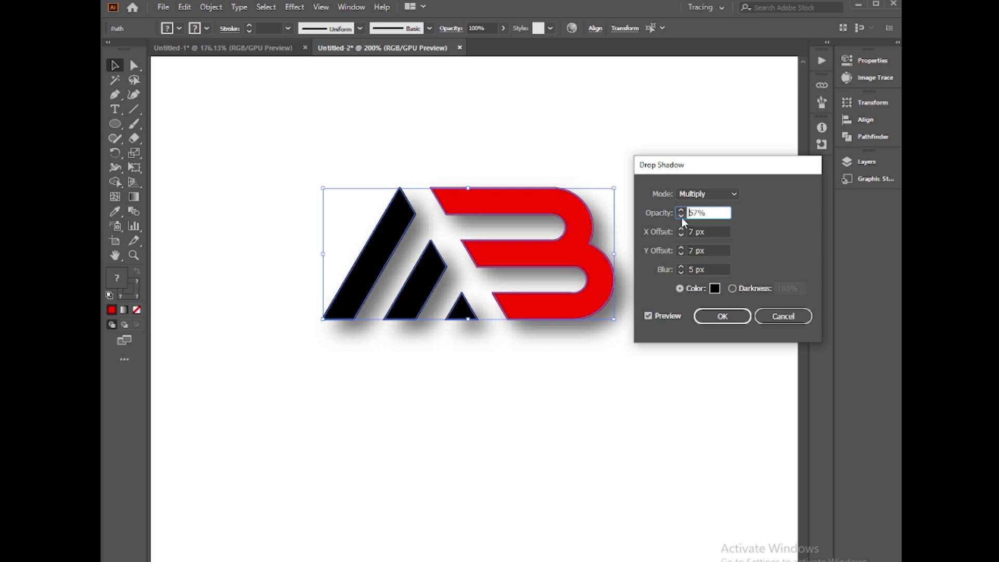
click(724, 317)
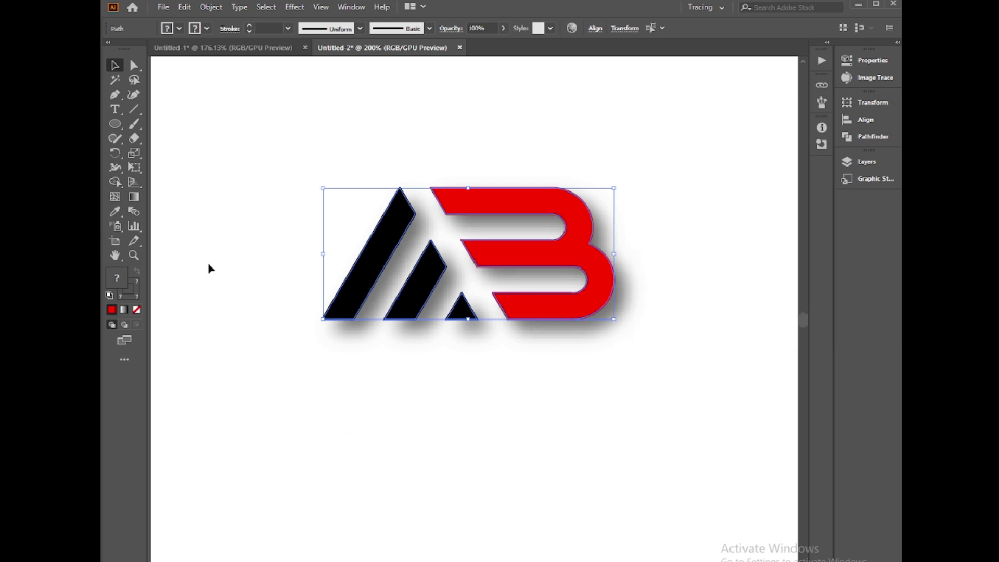
click(193, 187)
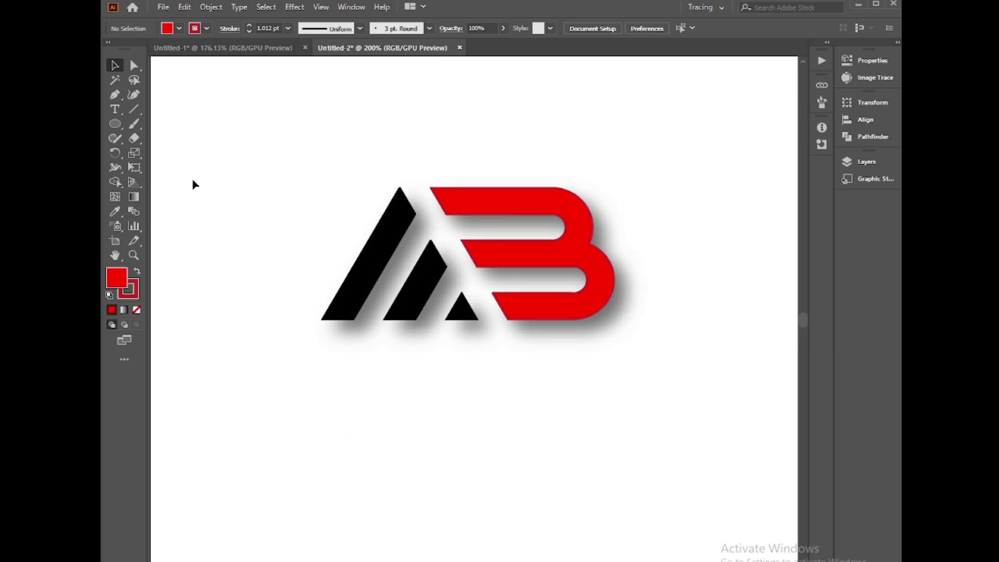
Remove the outline from all the logo shapes.
drag(299, 163, 632, 358)
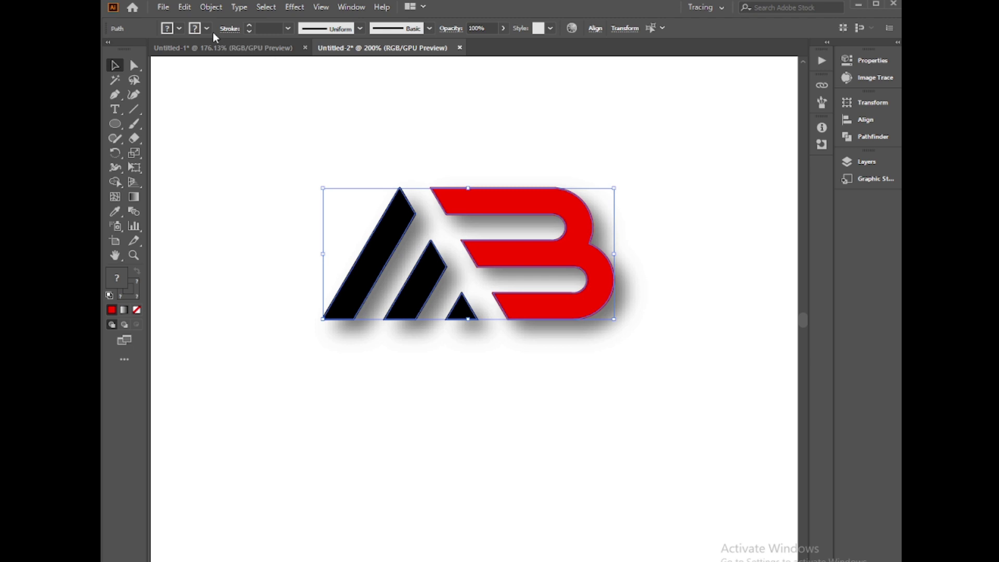
click(136, 311)
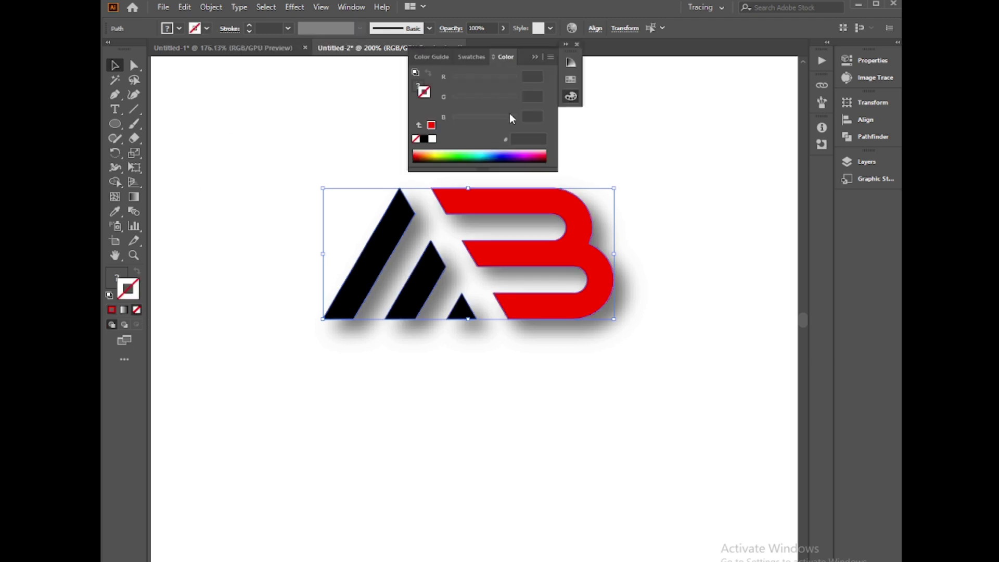
click(577, 44)
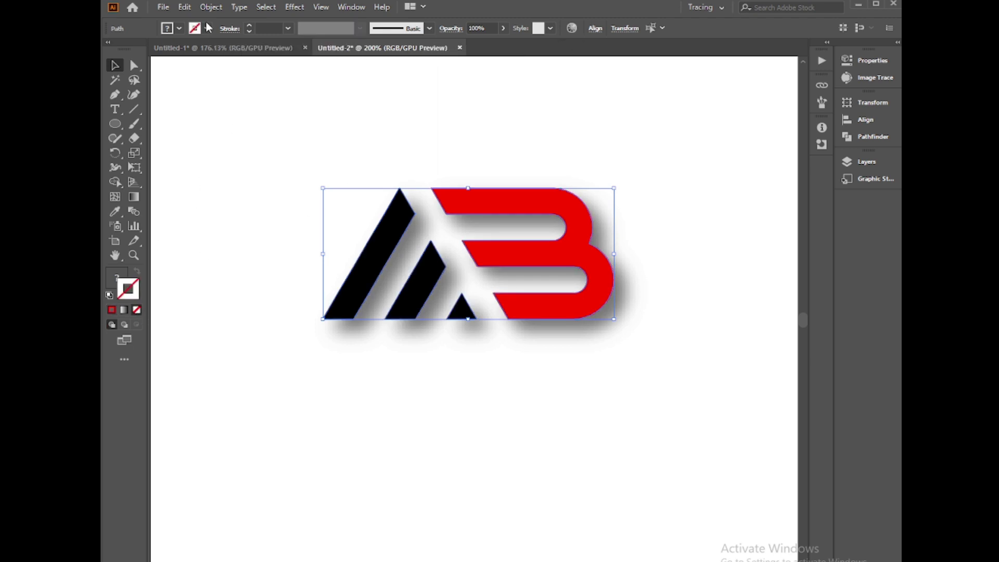
Apply a linear white-to-black gradient to the logo outlines and set an added middle stop to 0% opacity.
double_click(135, 198)
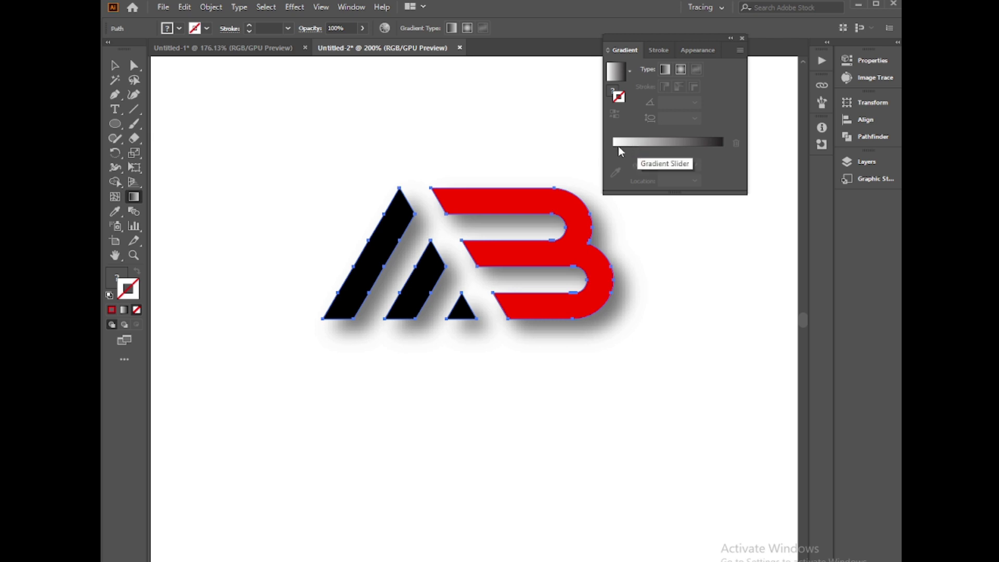
click(627, 147)
mouse_move(614, 150)
mouse_down()
mouse_move(673, 151)
mouse_move(660, 151)
mouse_up()
click(663, 150)
double_click(659, 151)
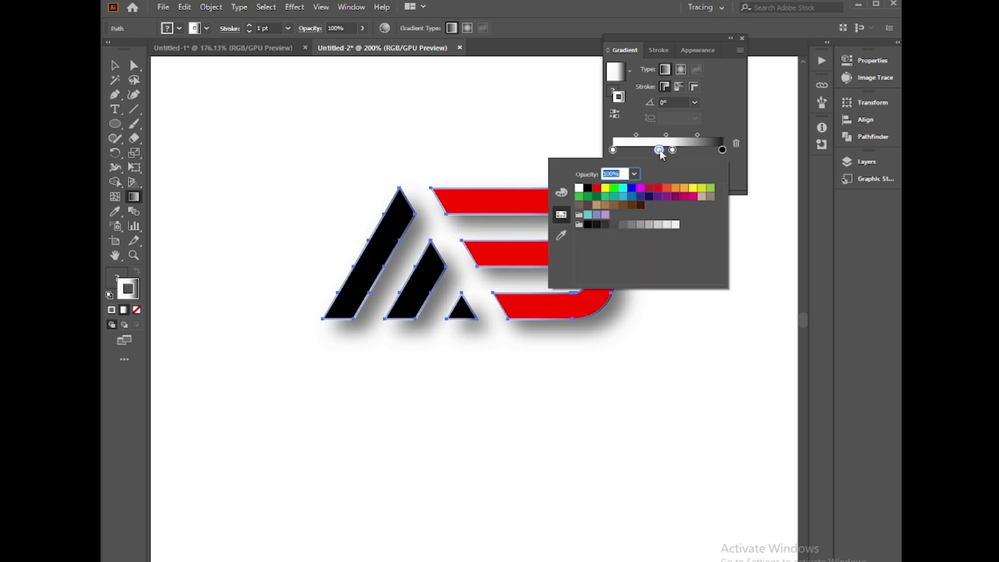
click(634, 174)
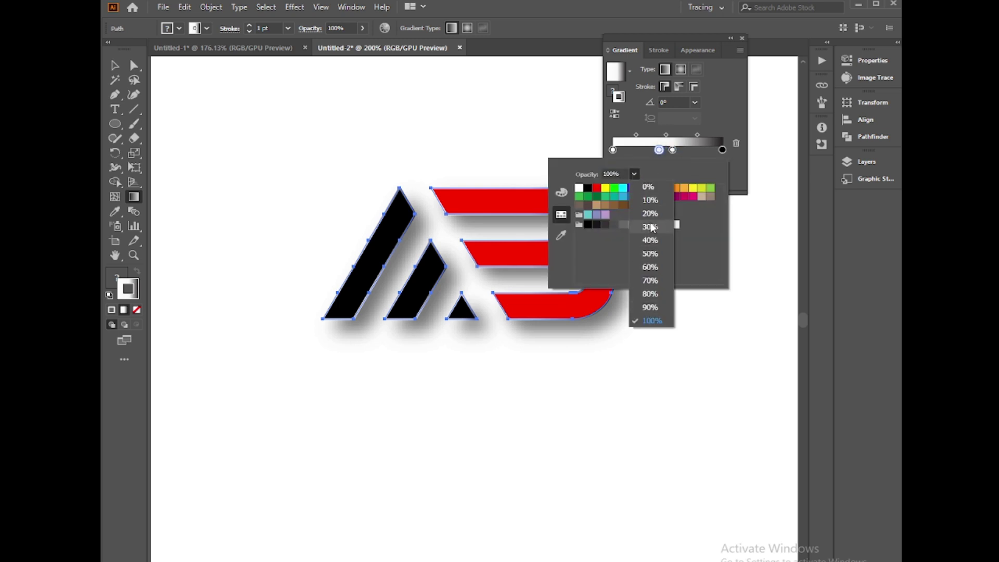
click(648, 187)
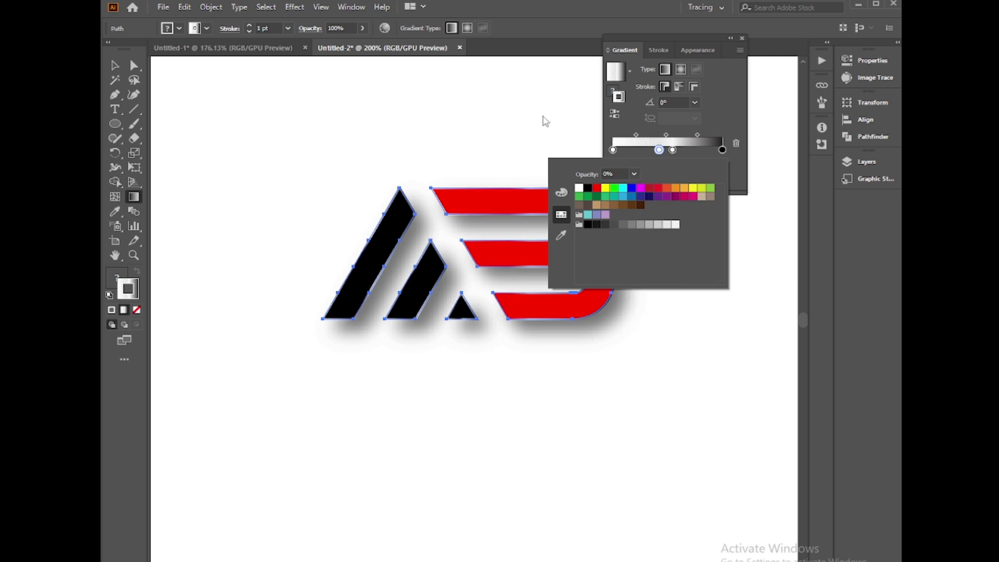
Add another stop to the outline gradient, place the transparent stop at 44.41%, and clear the selection.
click(659, 151)
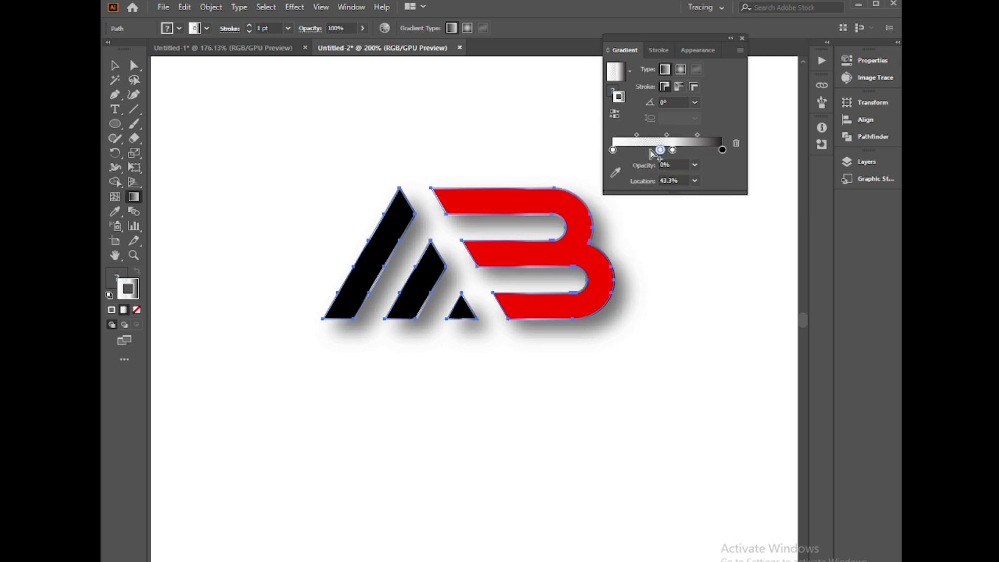
click(620, 151)
drag(620, 151, 662, 150)
key(v)
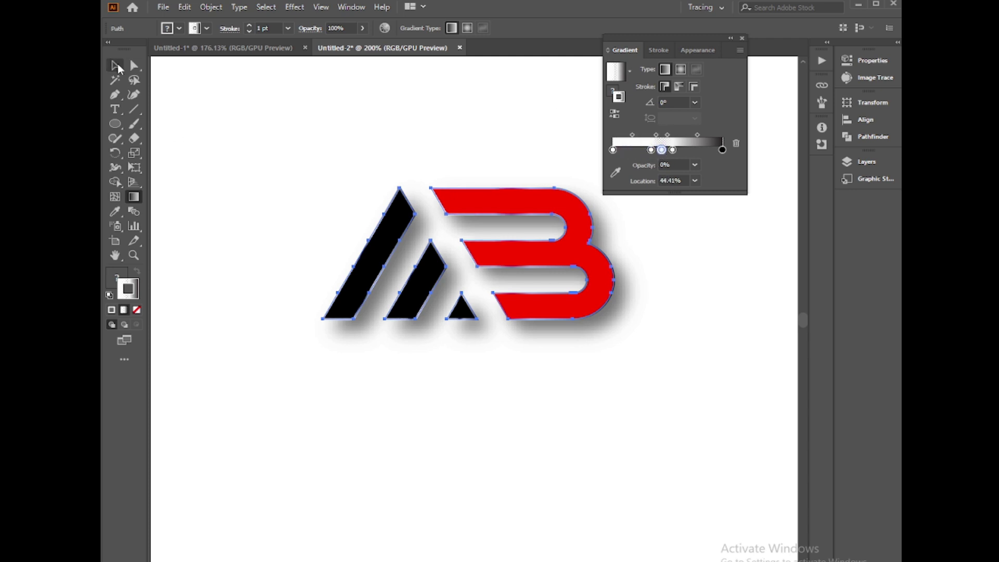
click(743, 38)
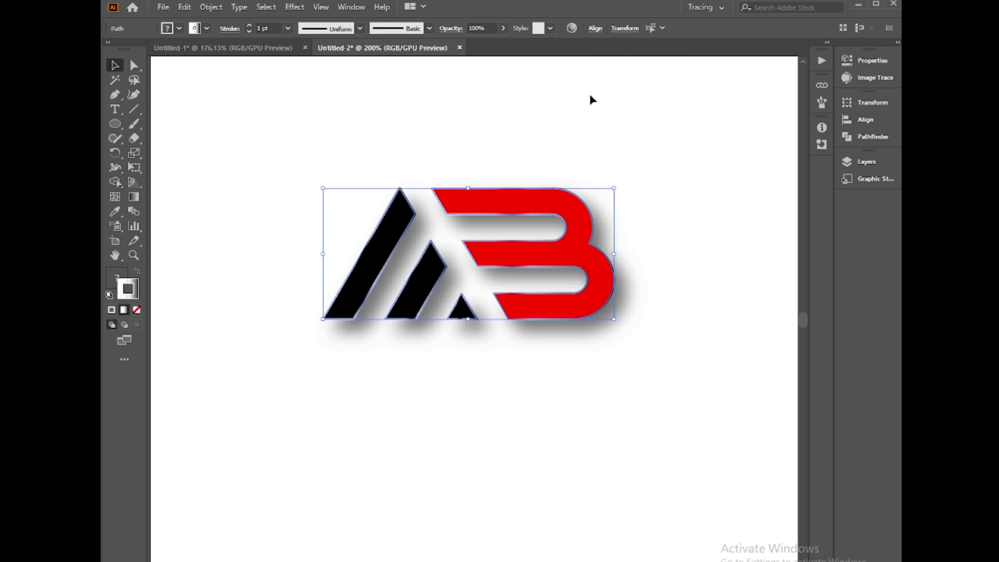
click(592, 100)
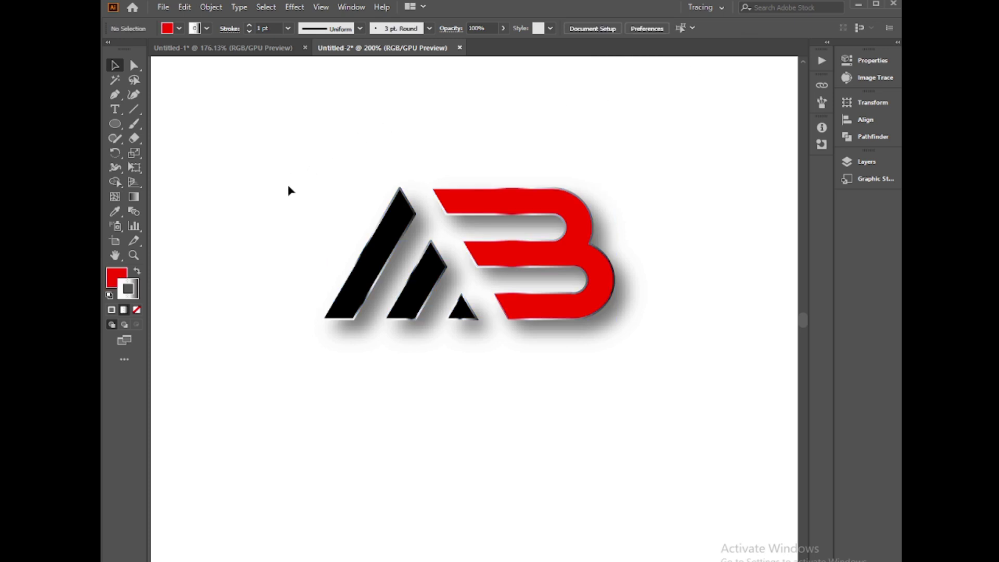
Reselect the logo, set the 44.41% stop of its outline gradient to 100% opacity and light gray, and clear the selection.
drag(292, 208, 719, 367)
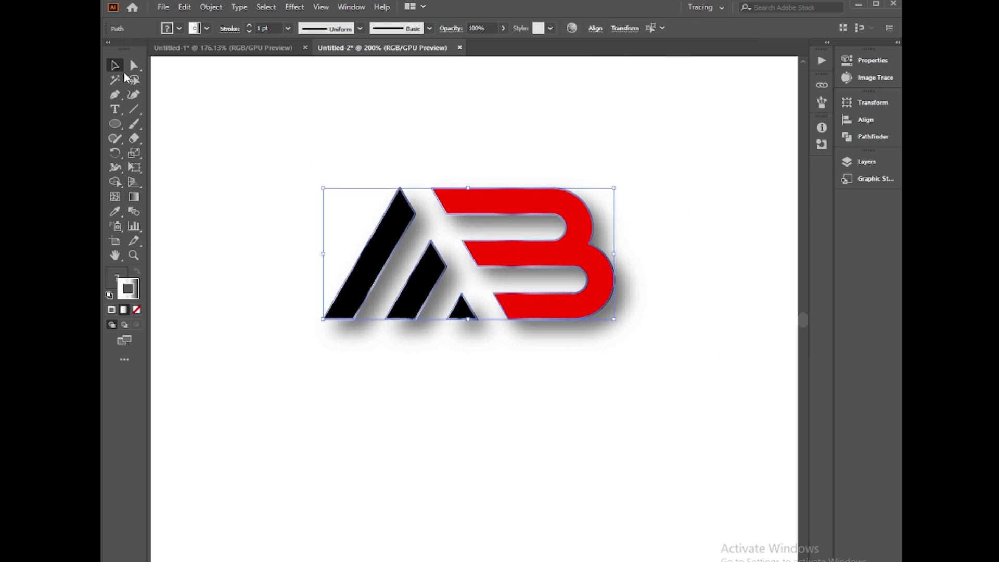
double_click(134, 198)
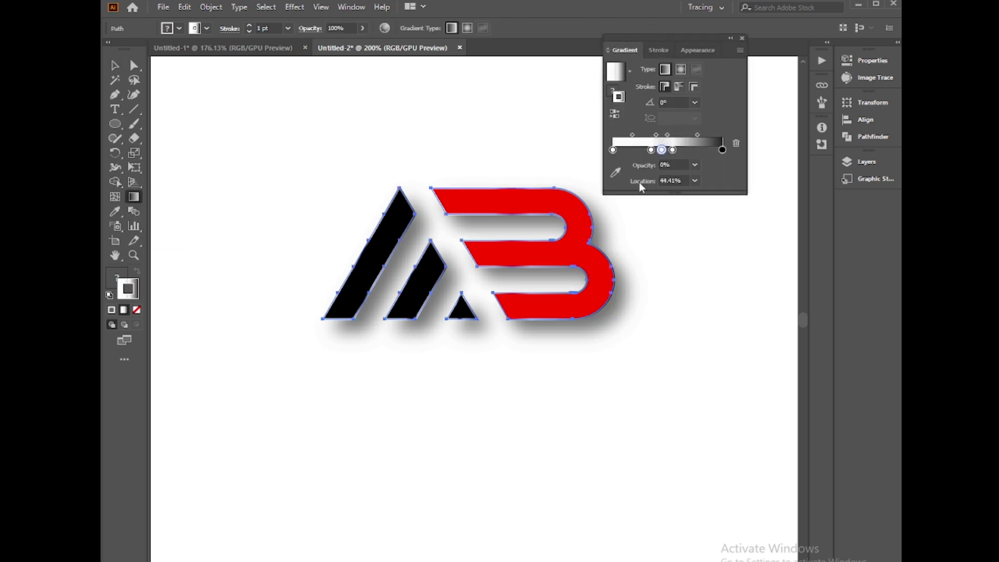
double_click(662, 150)
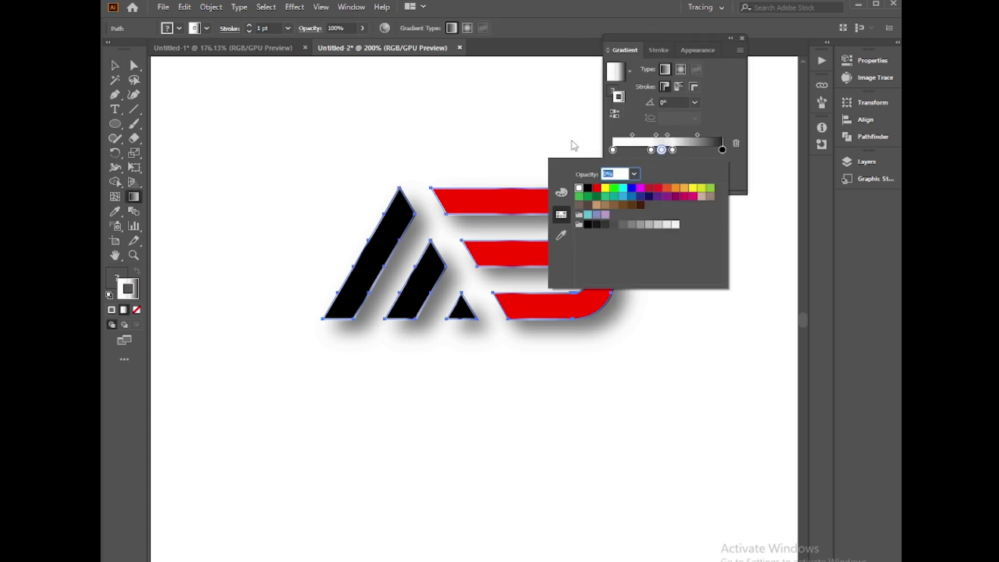
click(634, 173)
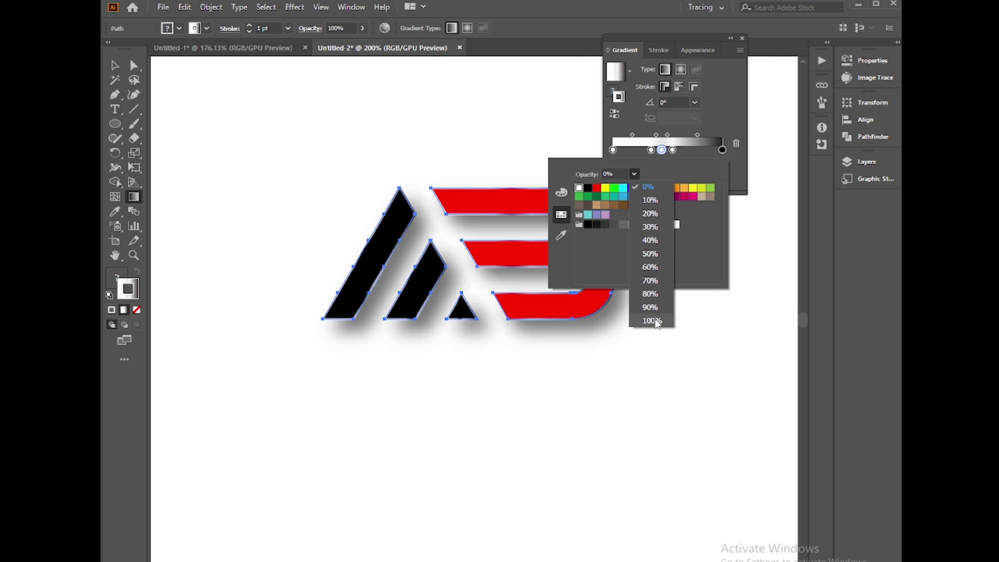
click(652, 320)
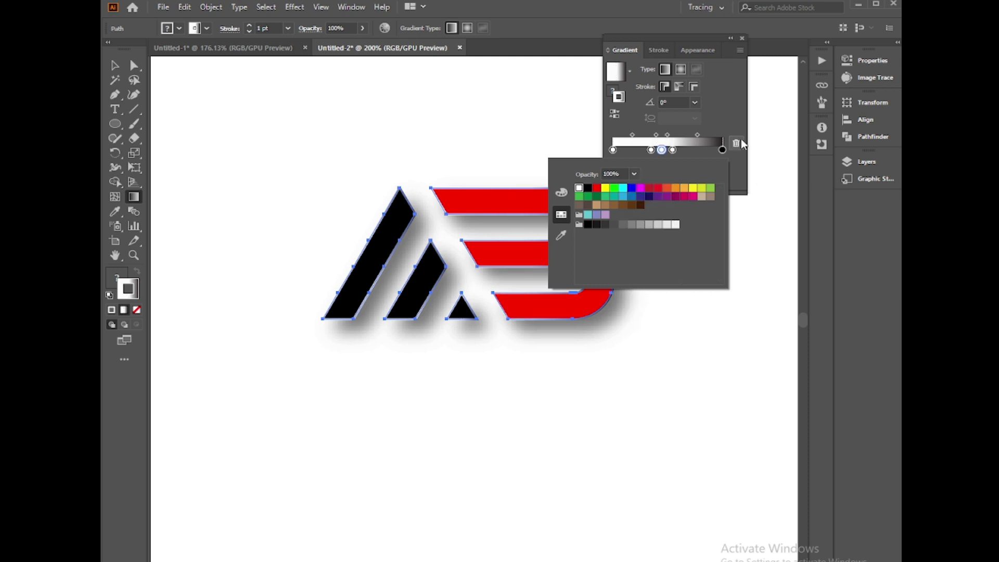
click(715, 59)
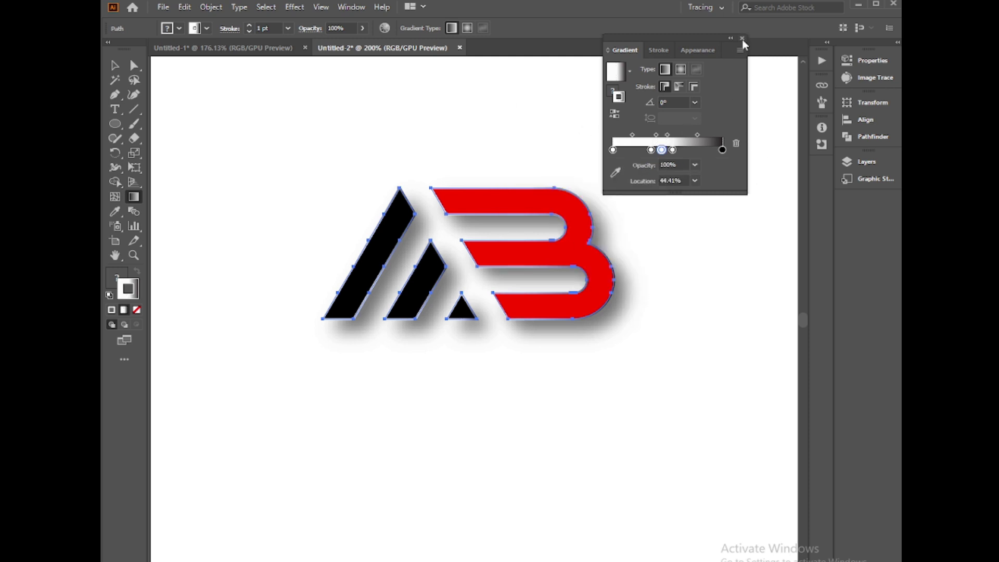
double_click(662, 151)
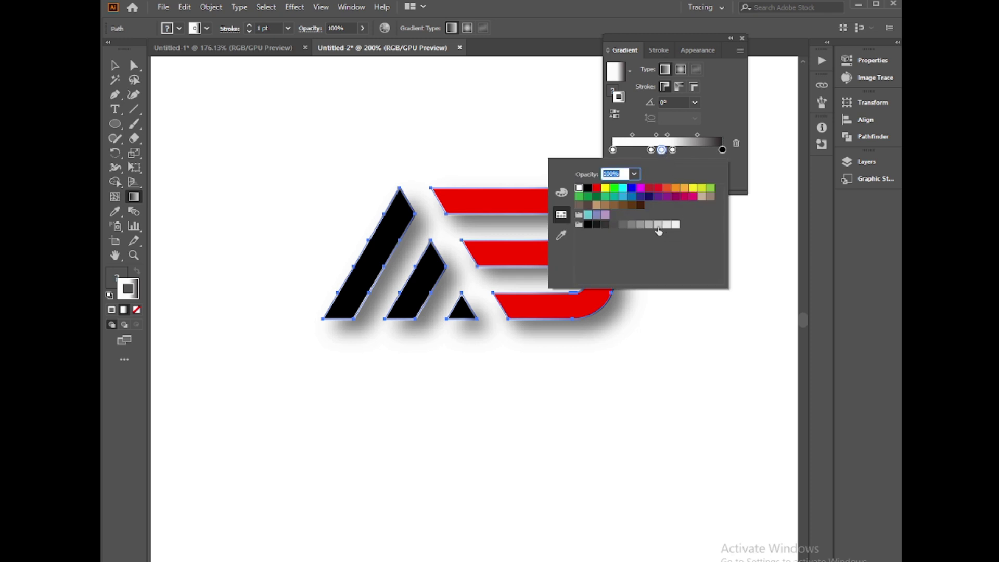
click(742, 39)
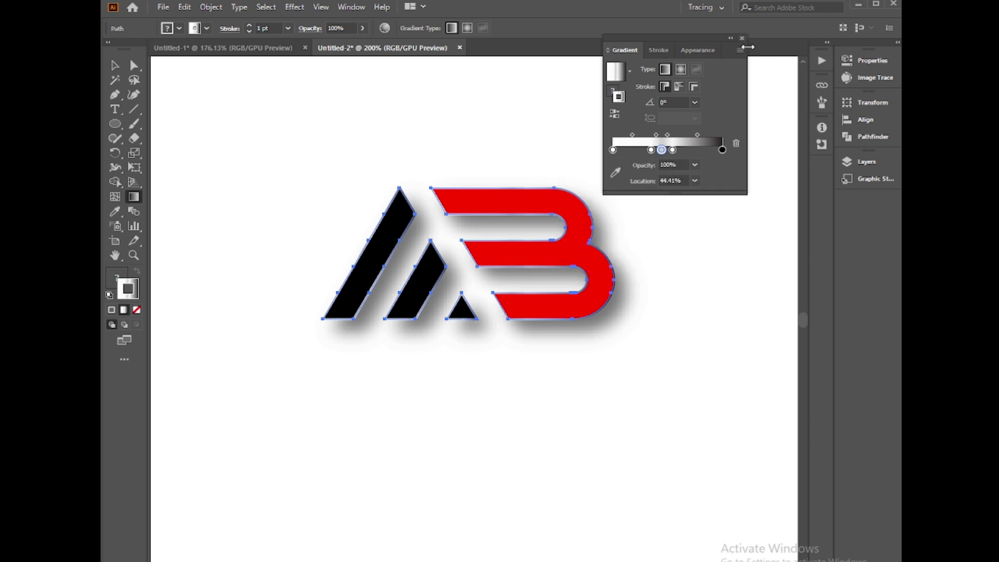
click(743, 38)
click(114, 65)
click(152, 110)
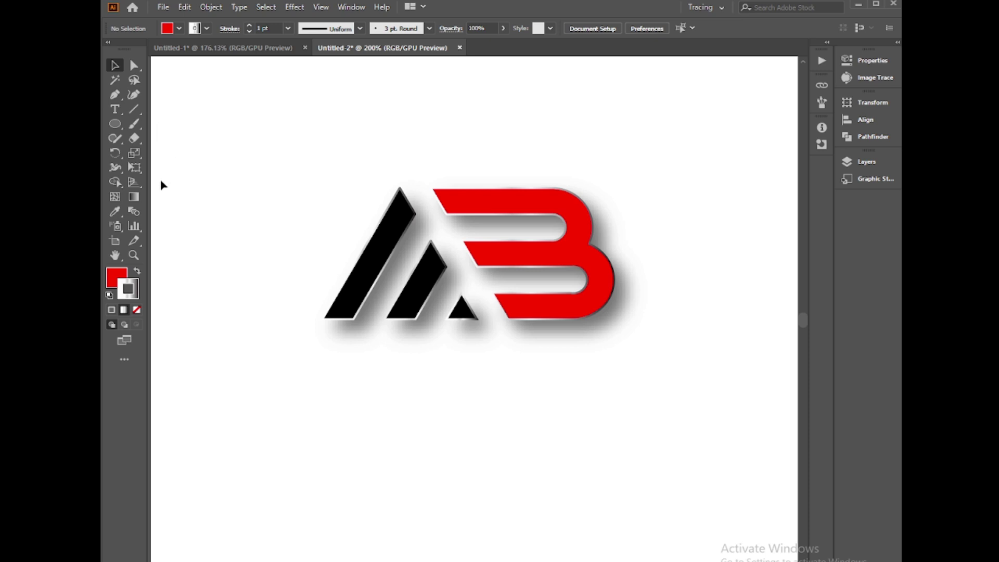
Add a black point text reading "Alpha Brothers" in the empty area below the logo.
click(115, 109)
click(348, 433)
key(BackSpace)
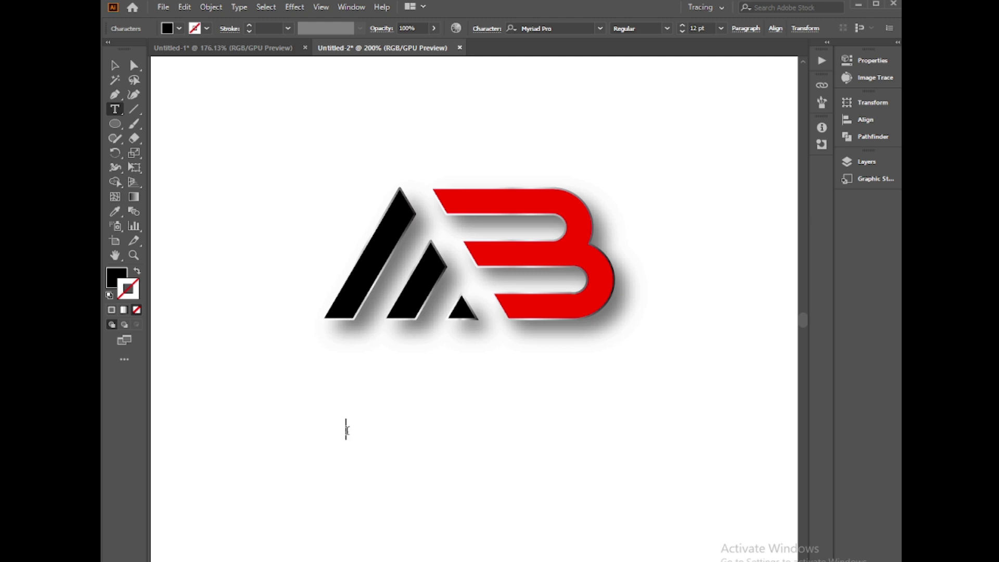
text(a)
key(BackSpace)
text(ALPHA)
key(BackSpace)
key(BackSpace)
key(BackSpace)
key(BackSpace)
text(I)
text(pha )
text(B)
text(ro)
text(th)
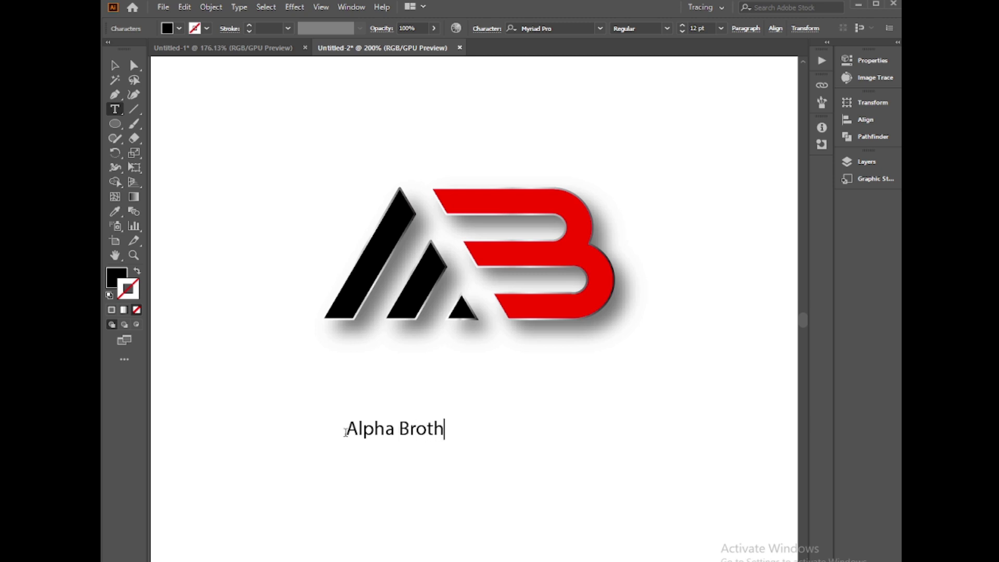
text(ers)
click(115, 65)
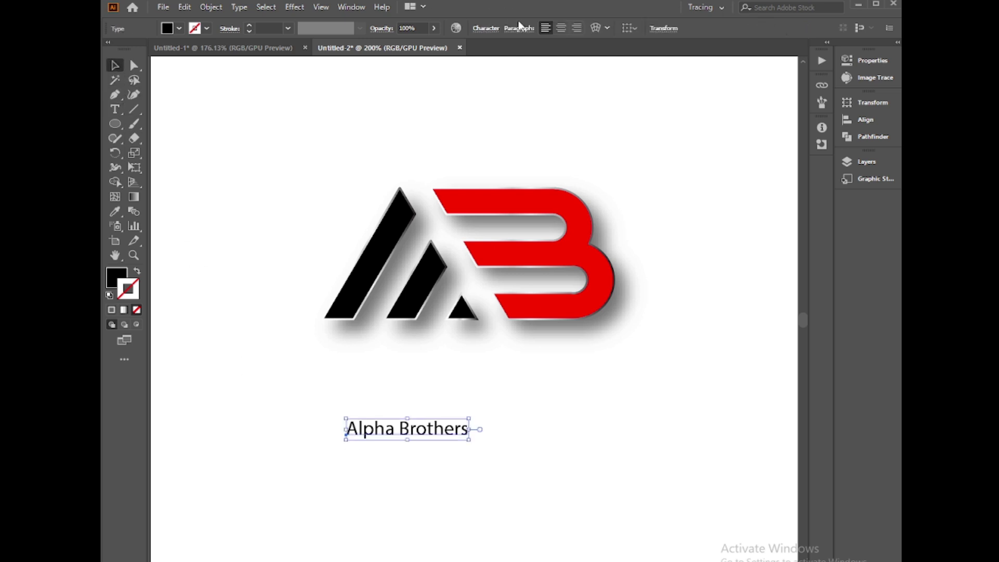
Move the Alpha Brothers text up and to the left, clear of the logo's lower-left corner.
click(489, 31)
click(492, 51)
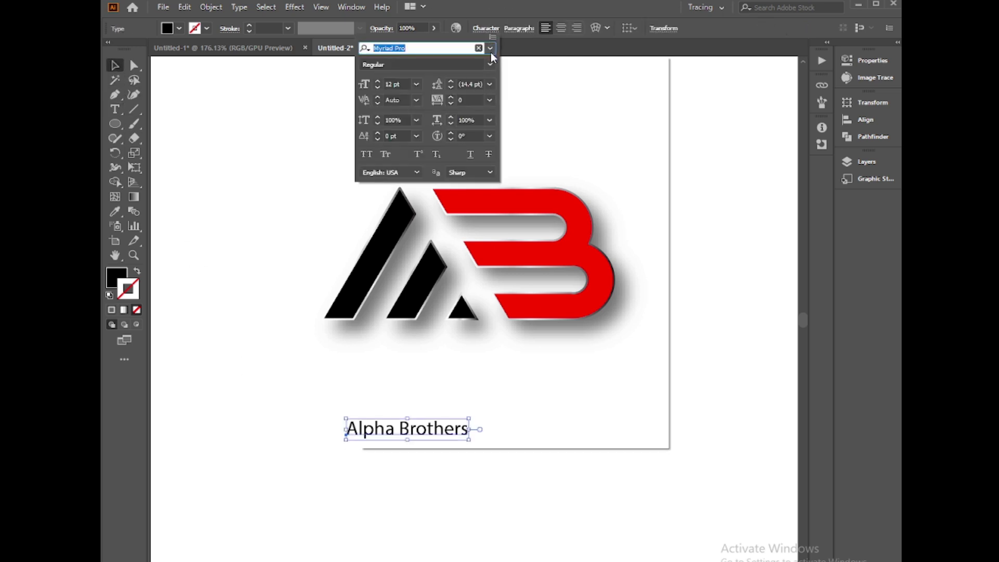
click(247, 277)
drag(359, 430, 228, 375)
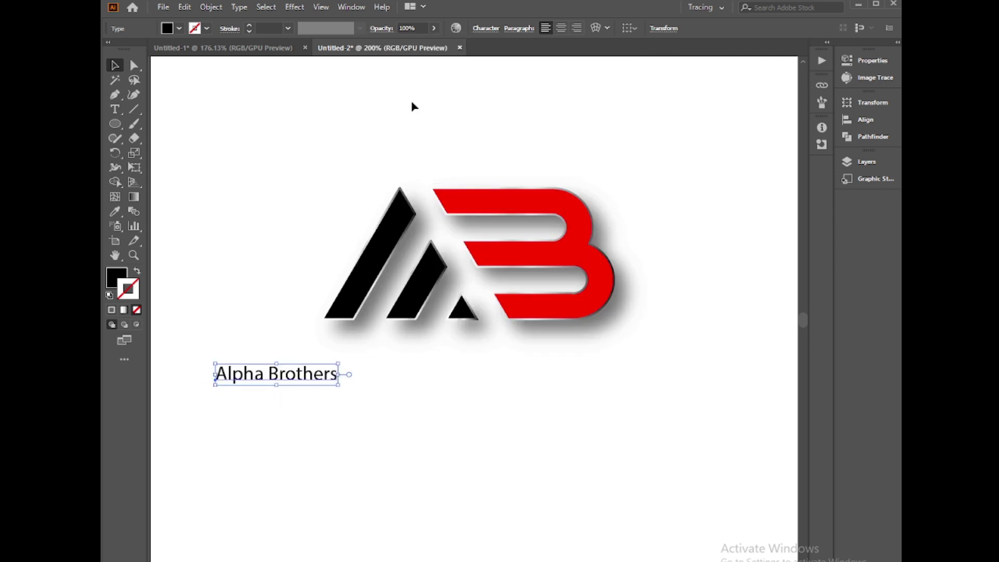
Preview the available fonts on the Alpha Brothers text and set its font to Fugaz One.
click(495, 31)
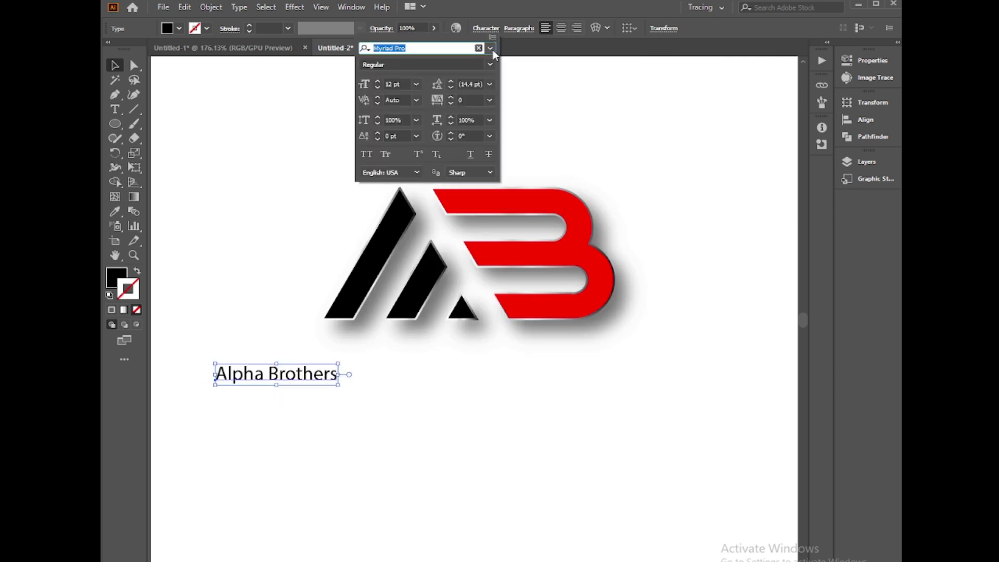
click(492, 49)
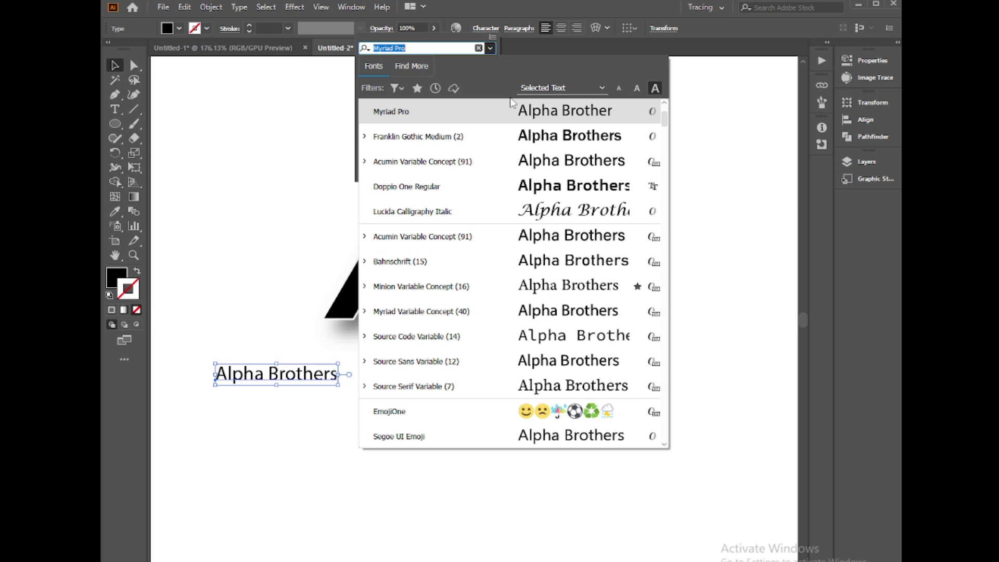
scroll(599, 234, down, 3)
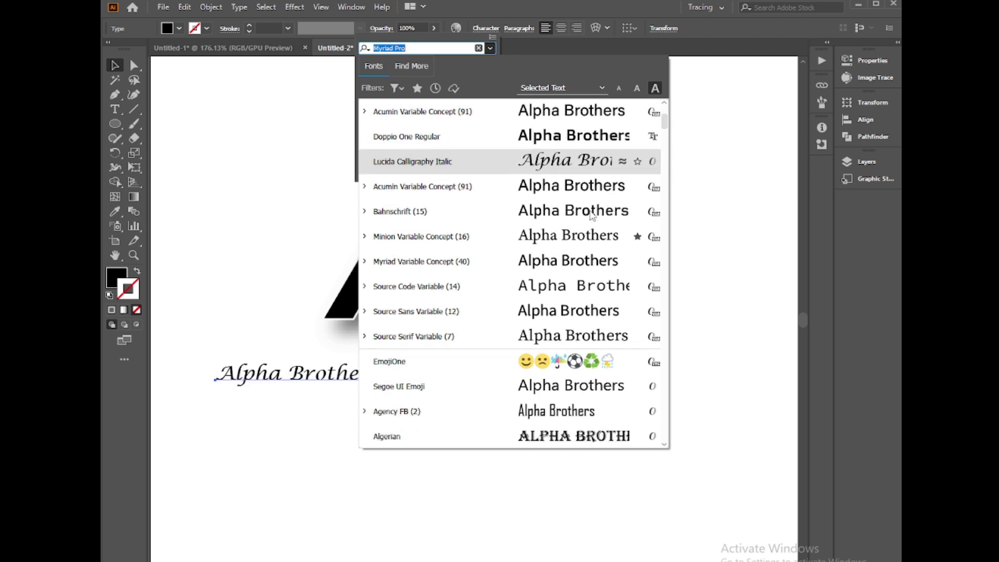
scroll(601, 265, down, 2)
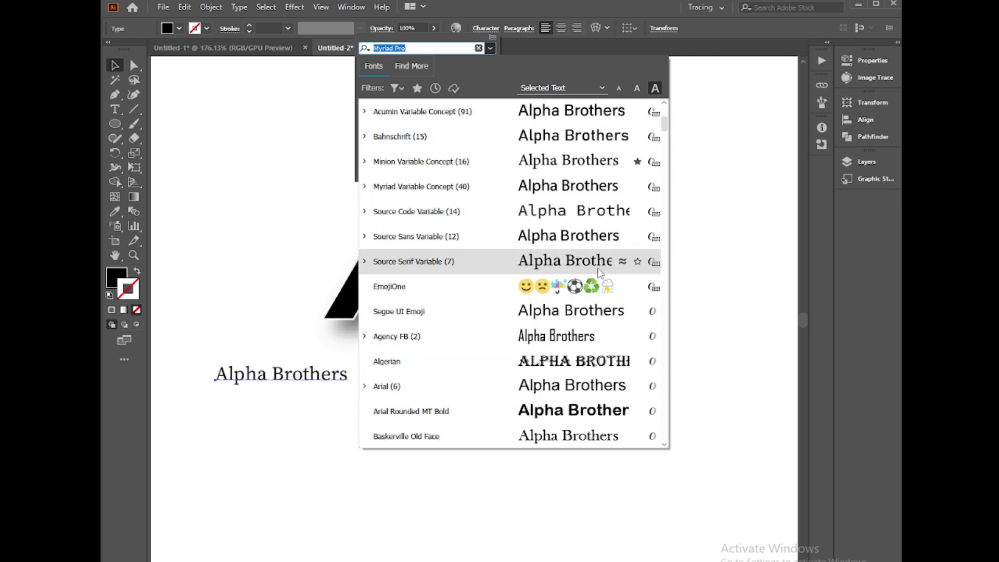
scroll(599, 271, down, 3)
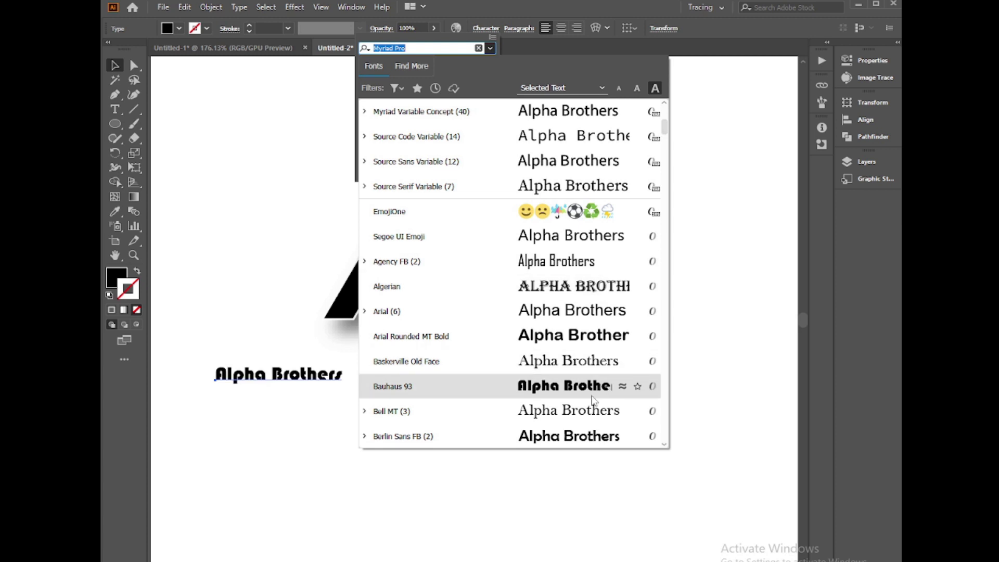
scroll(594, 401, down, 3)
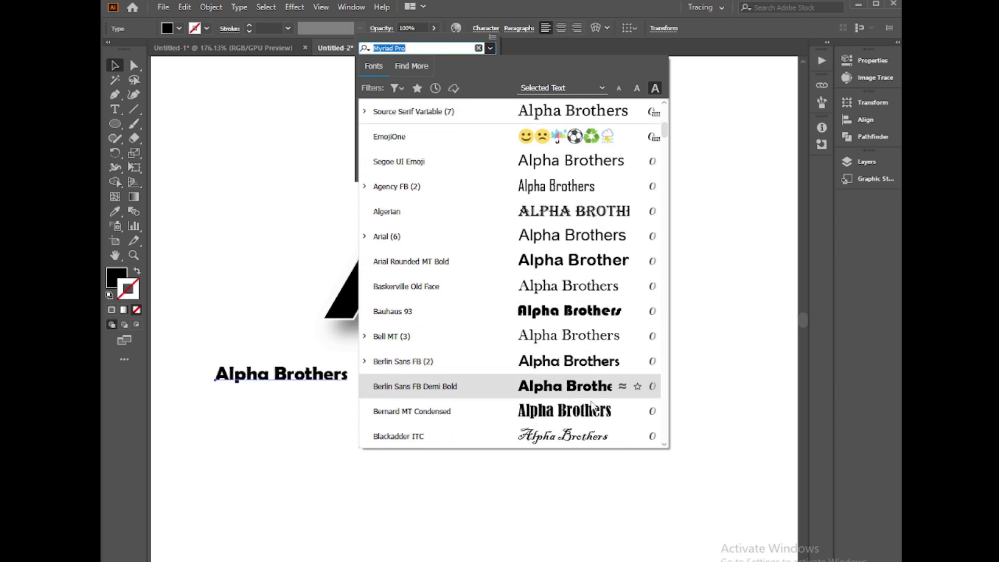
scroll(592, 414, down, 5)
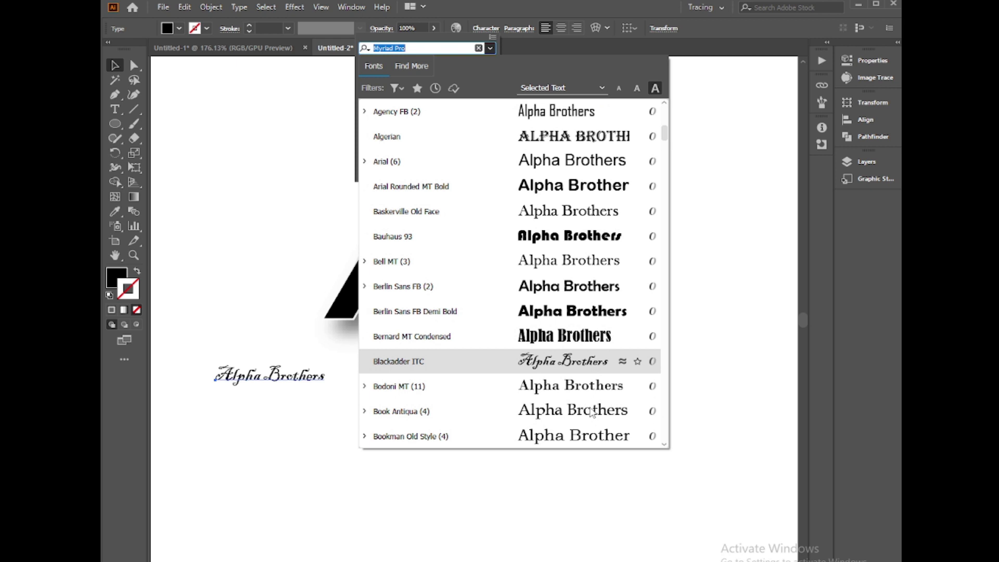
scroll(591, 396, down, 2)
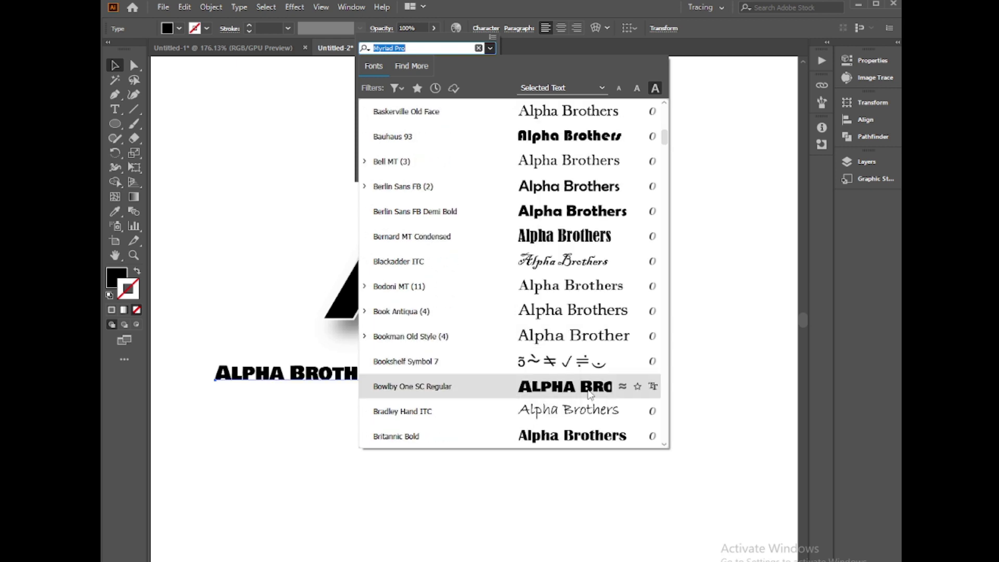
scroll(592, 390, down, 3)
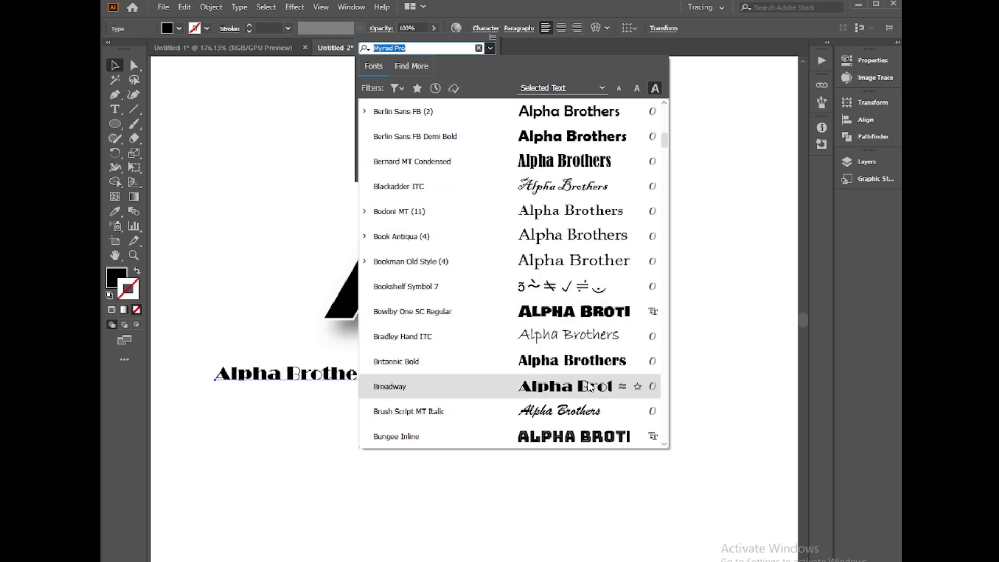
scroll(589, 386, down, 16)
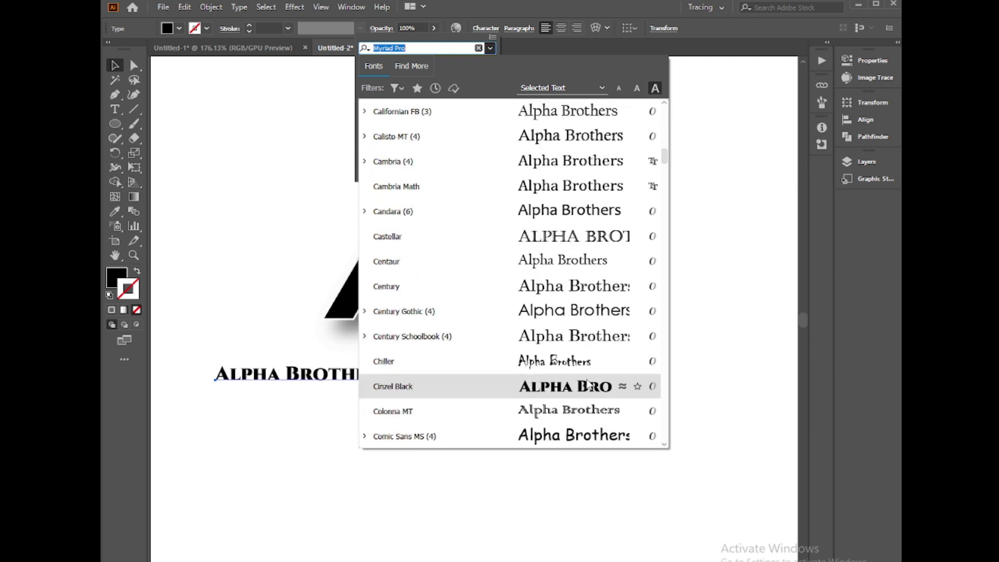
scroll(583, 386, down, 5)
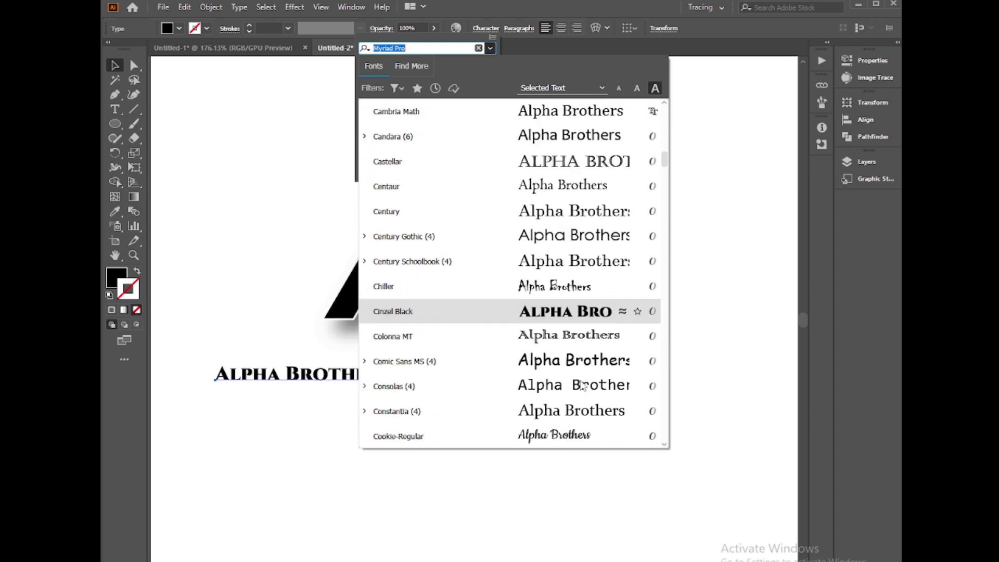
scroll(588, 413, down, 2)
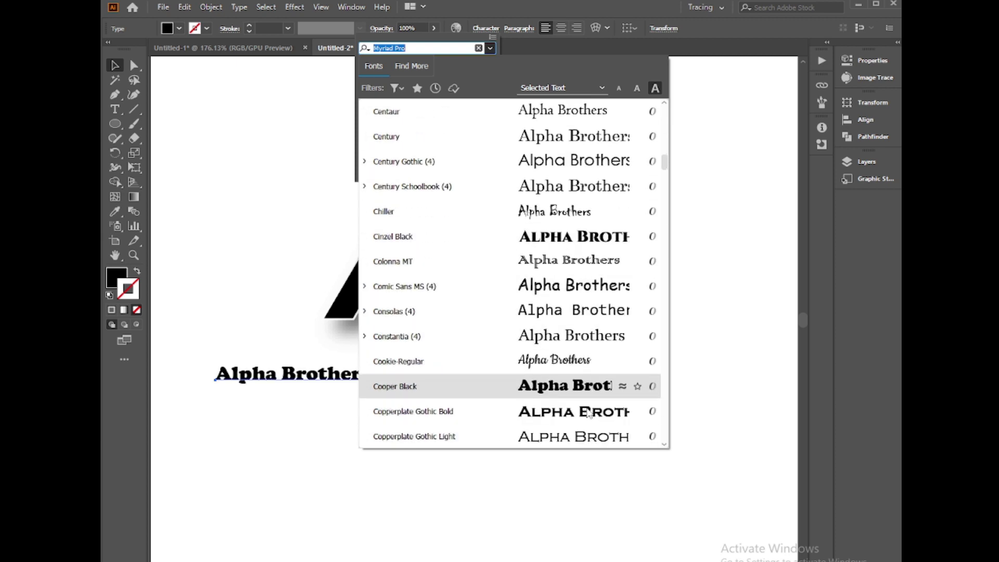
scroll(591, 417, down, 1)
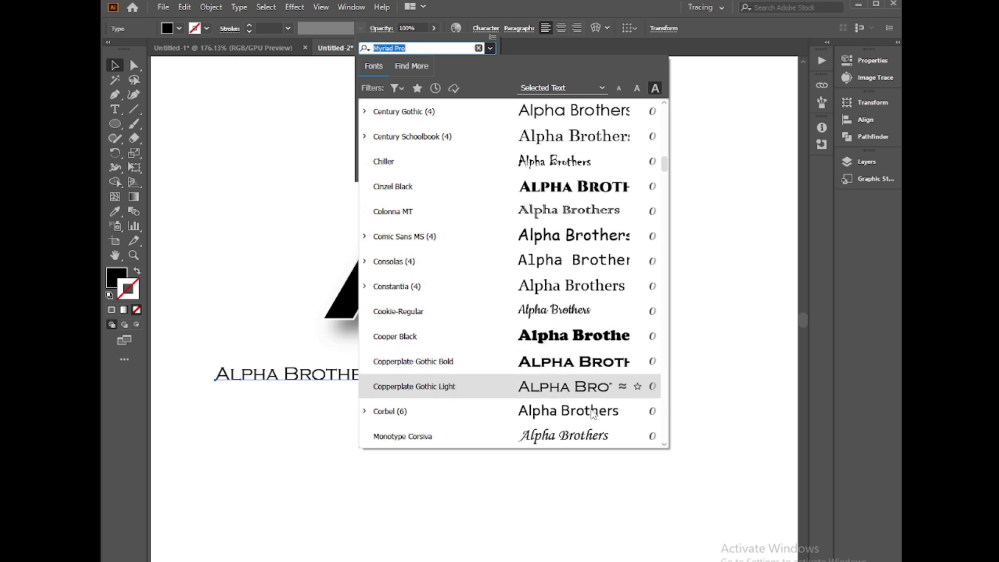
scroll(592, 436, down, 2)
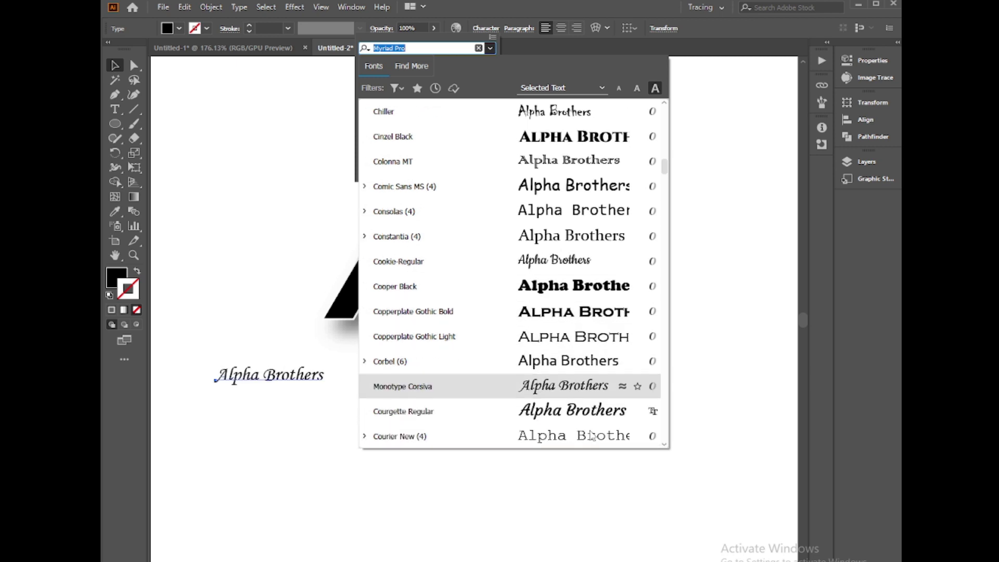
scroll(590, 422, down, 4)
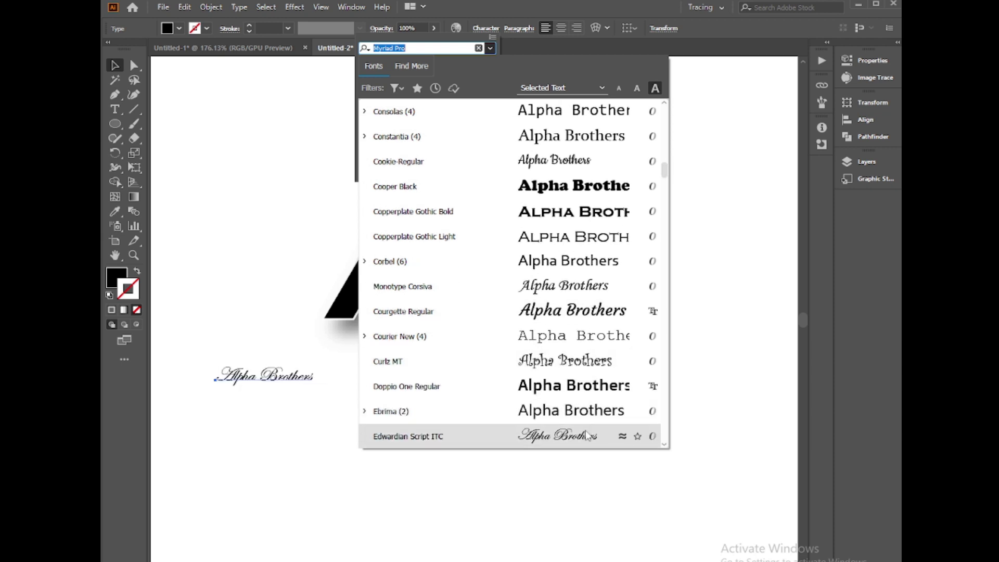
scroll(587, 437, down, 2)
scroll(588, 414, down, 4)
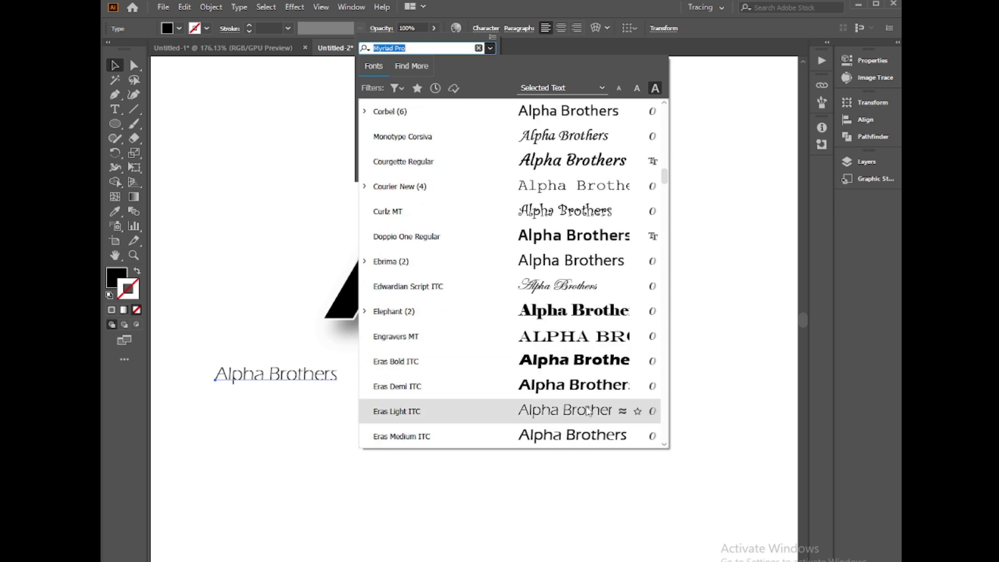
scroll(592, 395, down, 5)
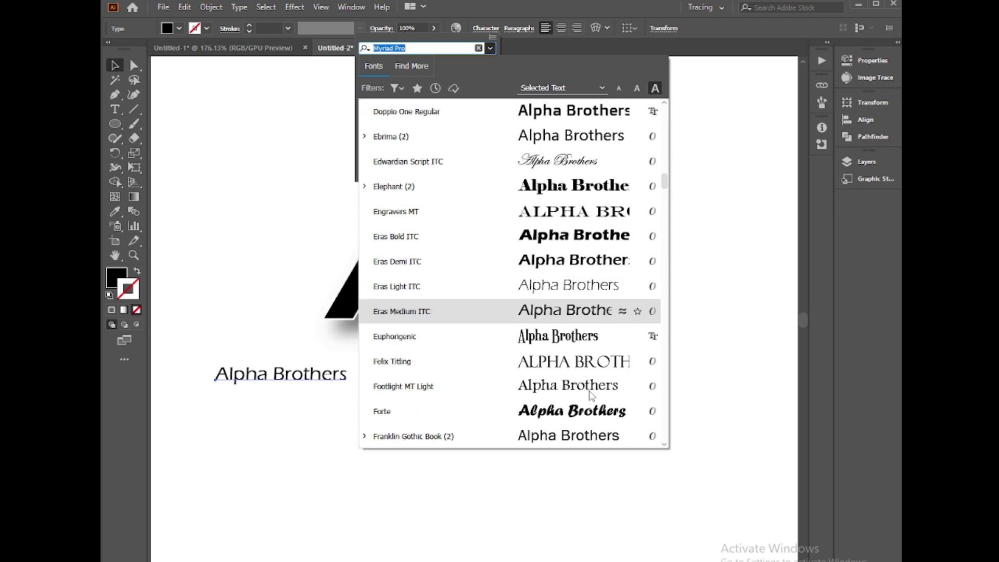
scroll(596, 441, down, 3)
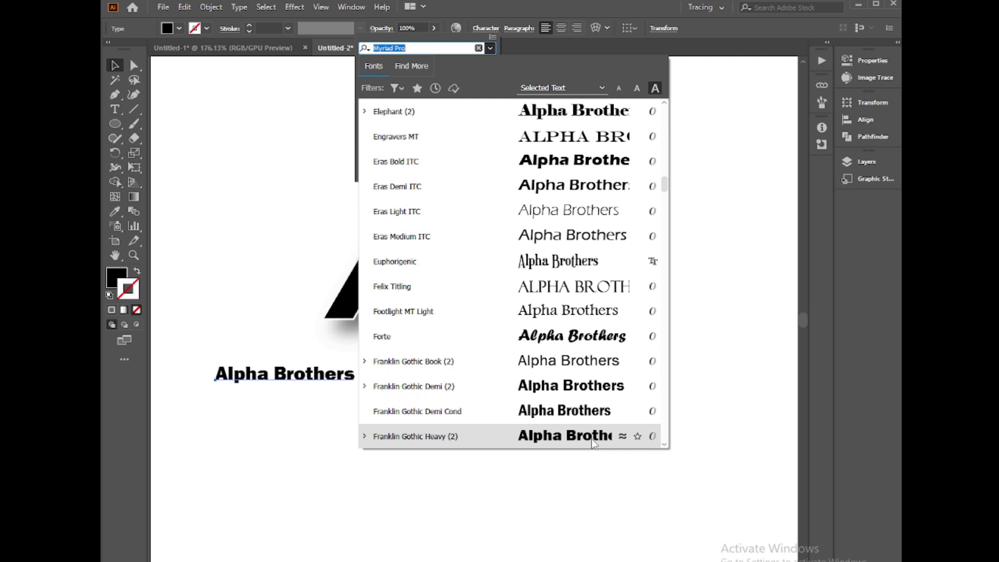
scroll(593, 443, down, 1)
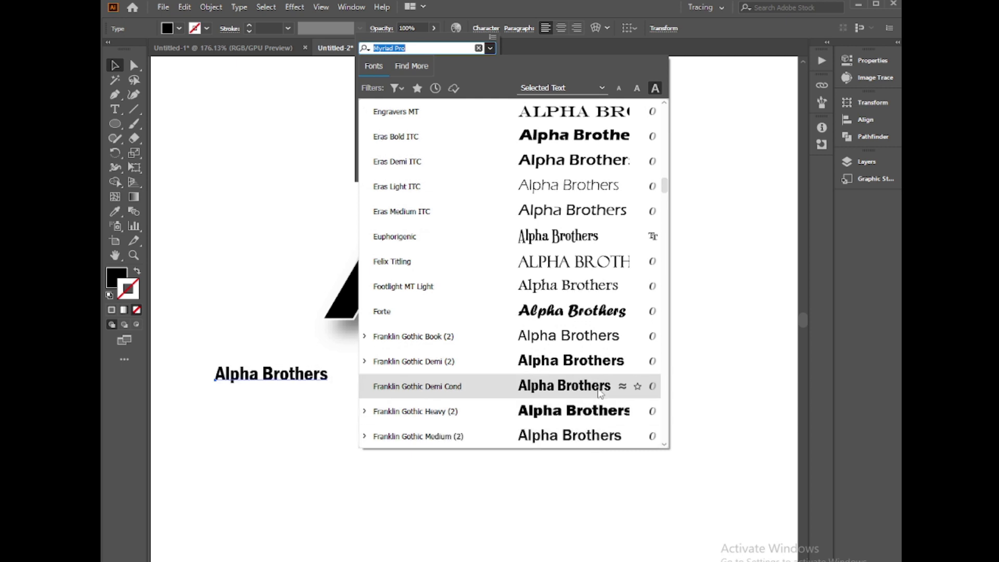
scroll(601, 394, down, 5)
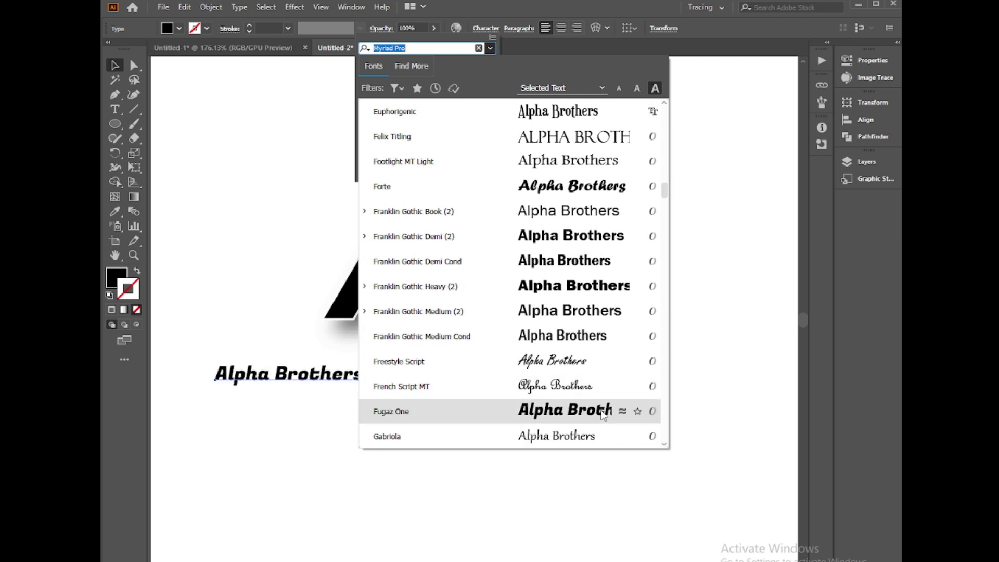
click(604, 412)
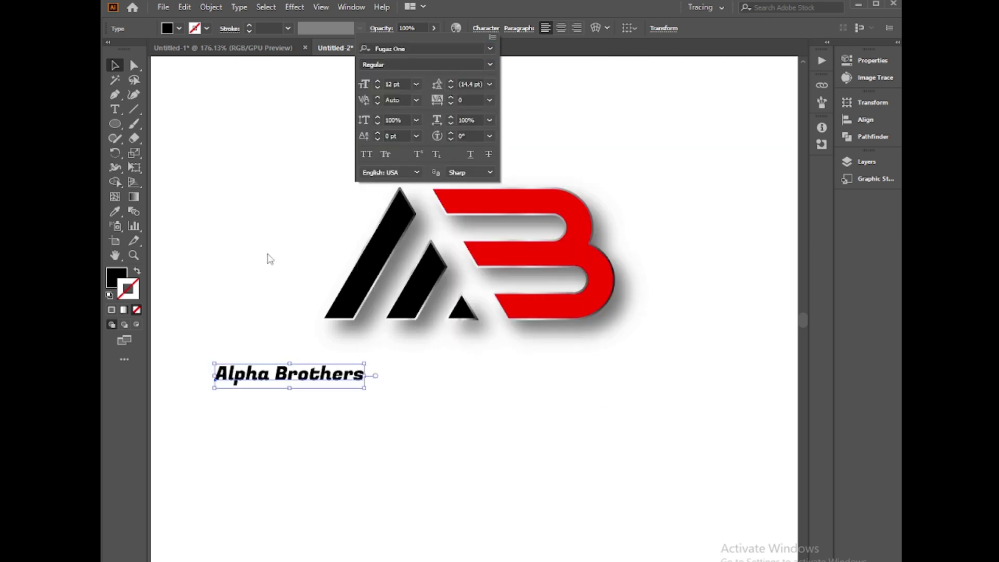
Move the Alpha Brothers text directly beneath the black A, aligned with its left edge, and enlarge it slightly.
drag(296, 378, 405, 347)
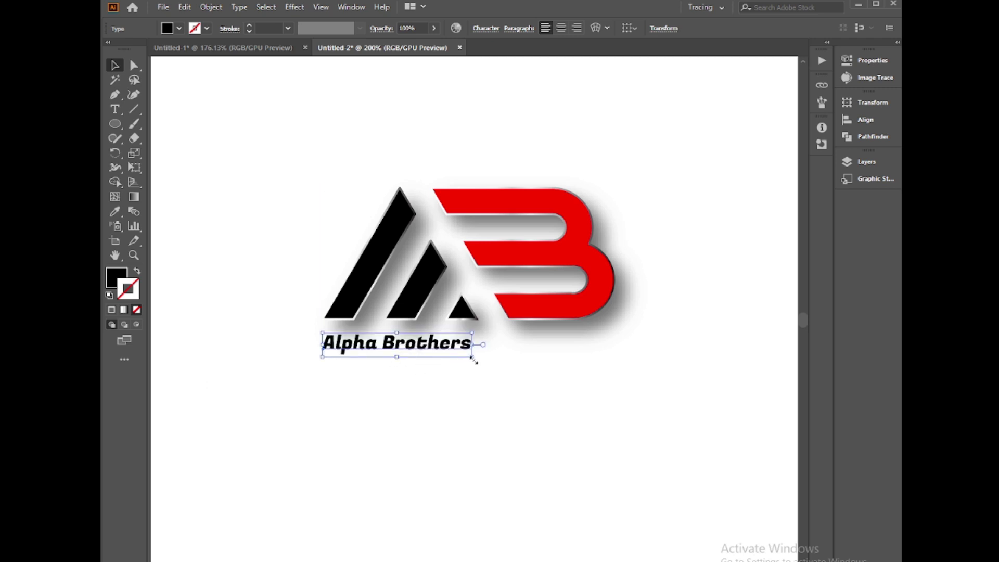
drag(473, 358, 446, 352)
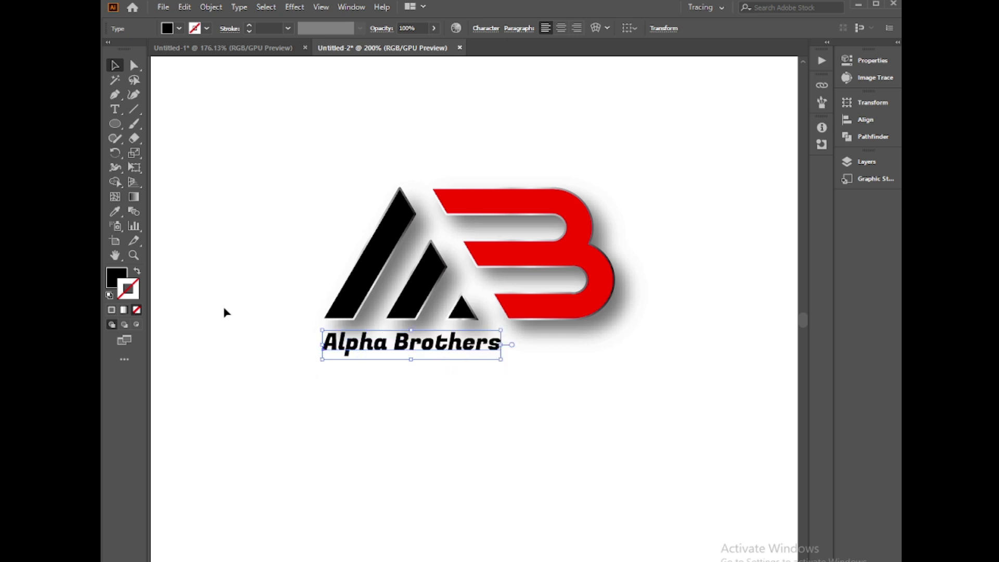
Fill the Alpha Brothers text with red, and delete a duplicate of it made just below.
click(179, 28)
click(145, 51)
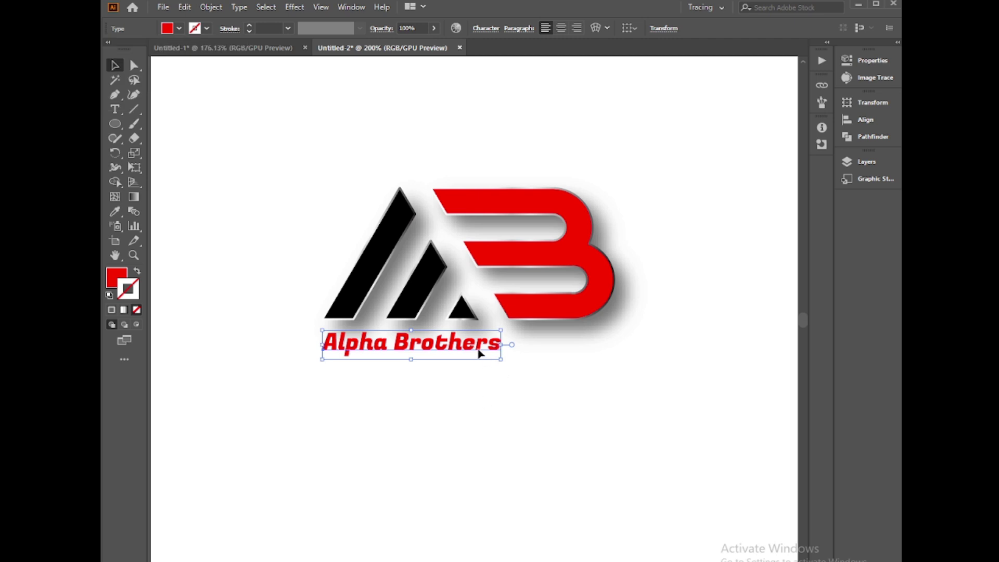
drag(479, 353, 479, 375)
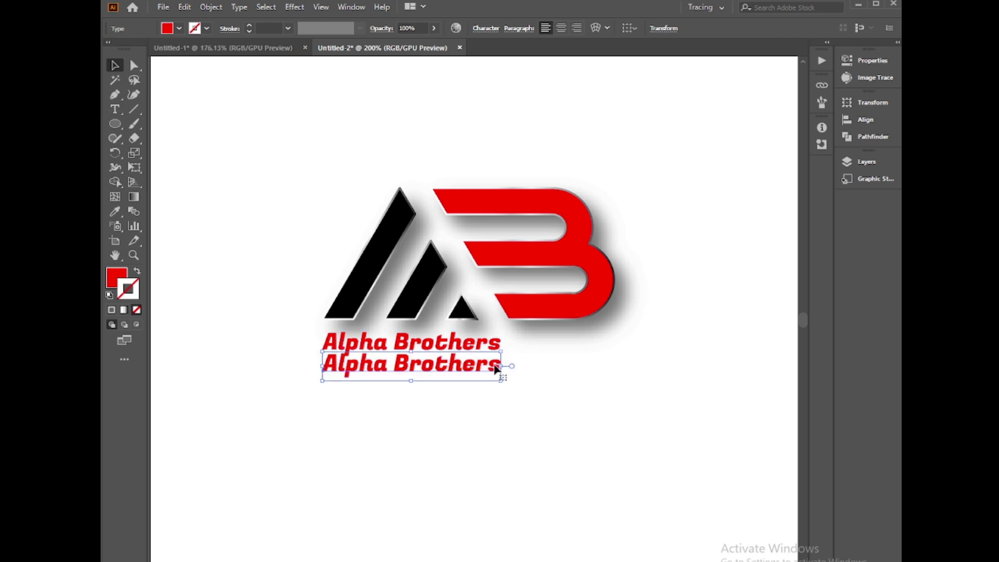
key(Delete)
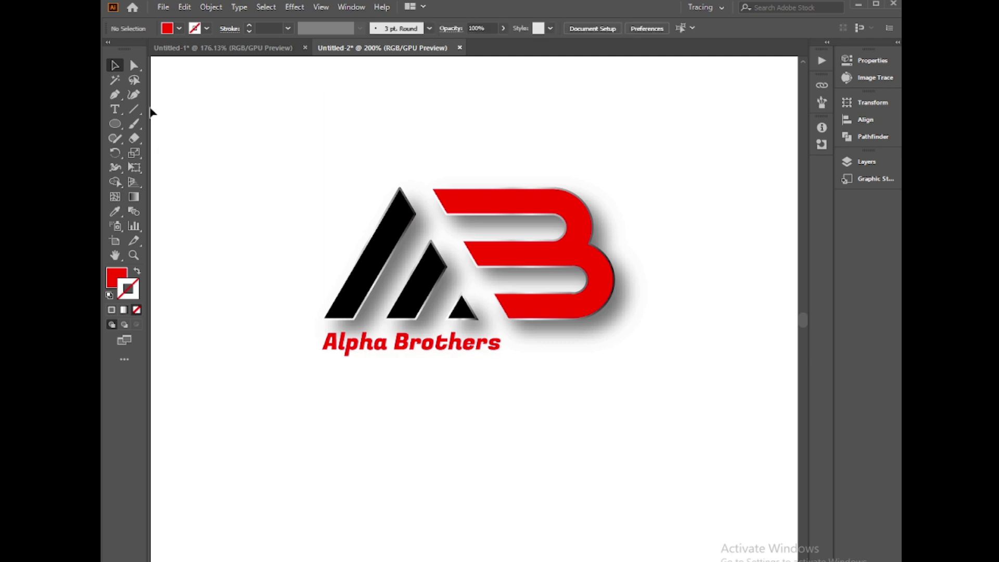
Add a black tagline reading "fast & easy" just below the Alpha Brothers text.
click(115, 109)
click(333, 368)
key(BackSpace)
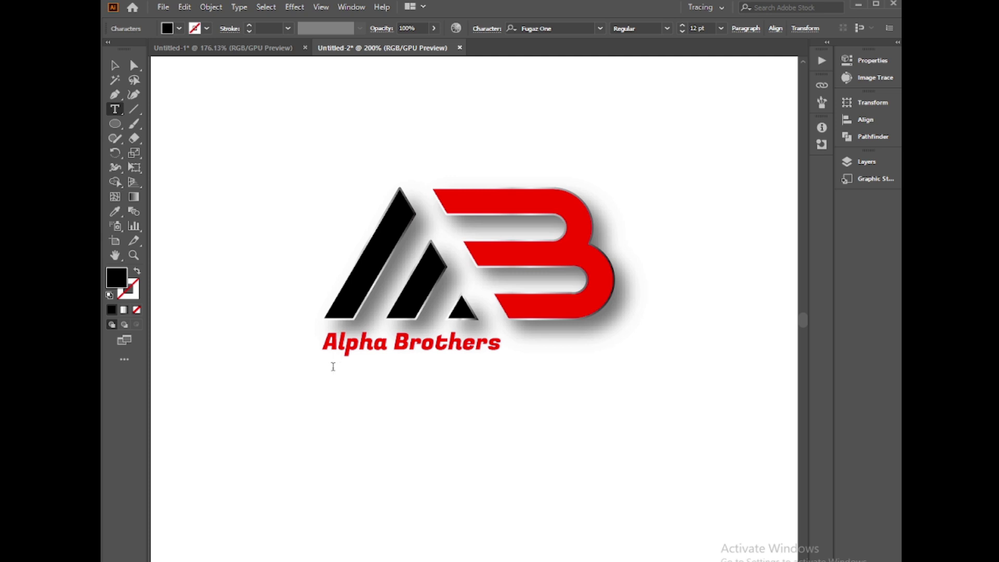
text(tast &)
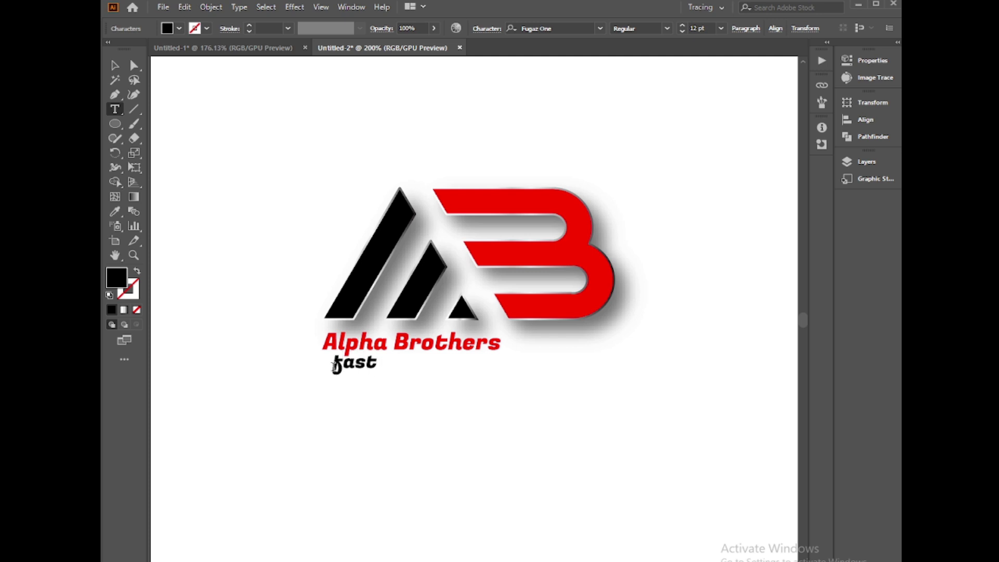
text( easy)
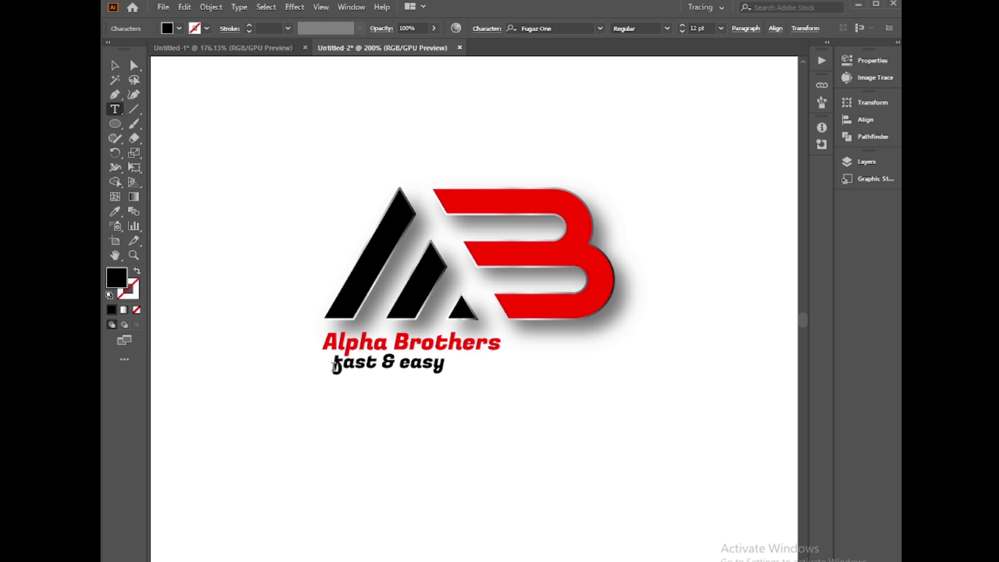
Remove "& easy" from the tagline, keeping only the word "fast".
key(BackSpace)
key(BackSpace)
key(BackSpace)
key(BackSpace)
key(BackSpace)
key(BackSpace)
key(BackSpace)
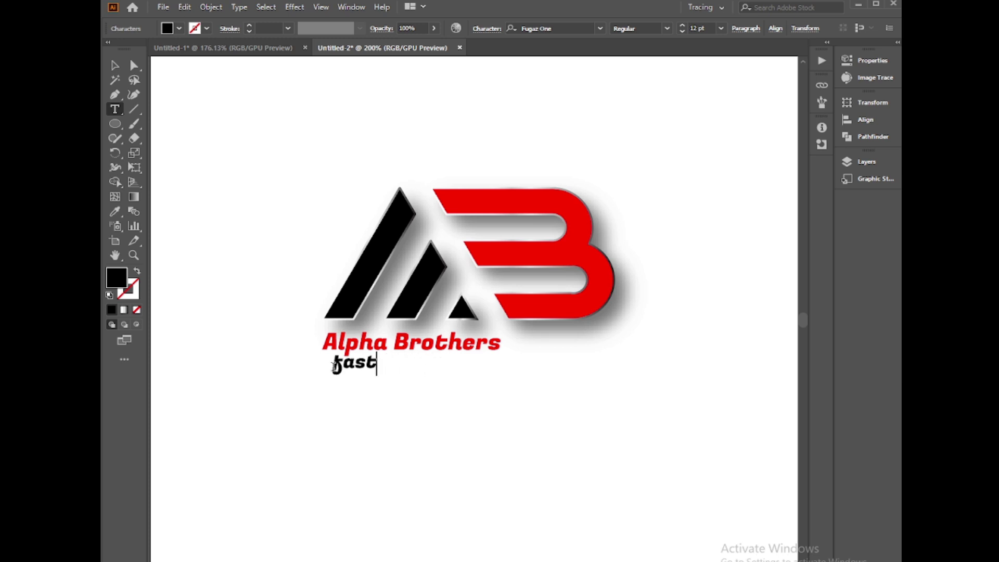
Extend the black tagline below the Alpha Brothers text so that it reads "fastfebspot.com".
text(febs)
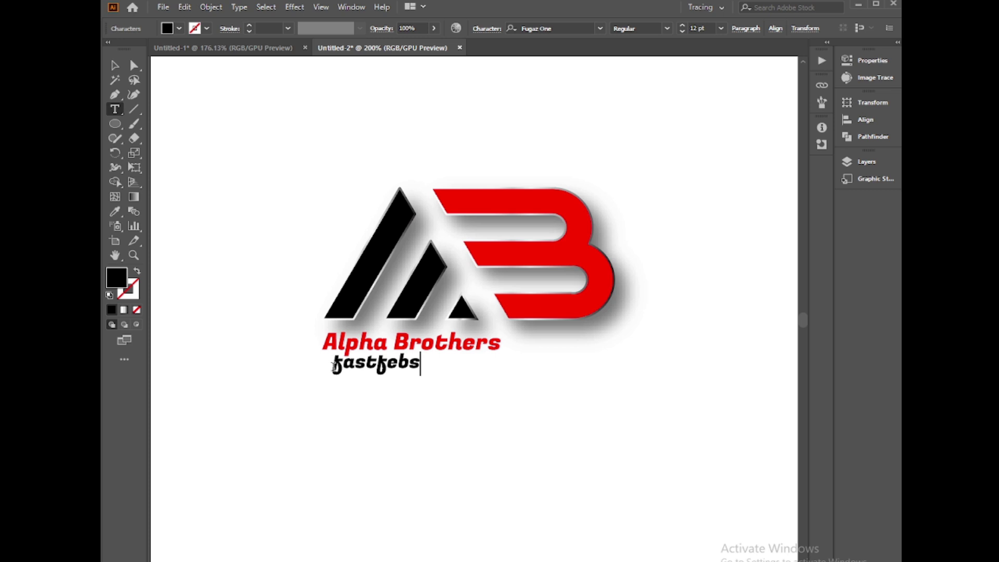
text(pot.com)
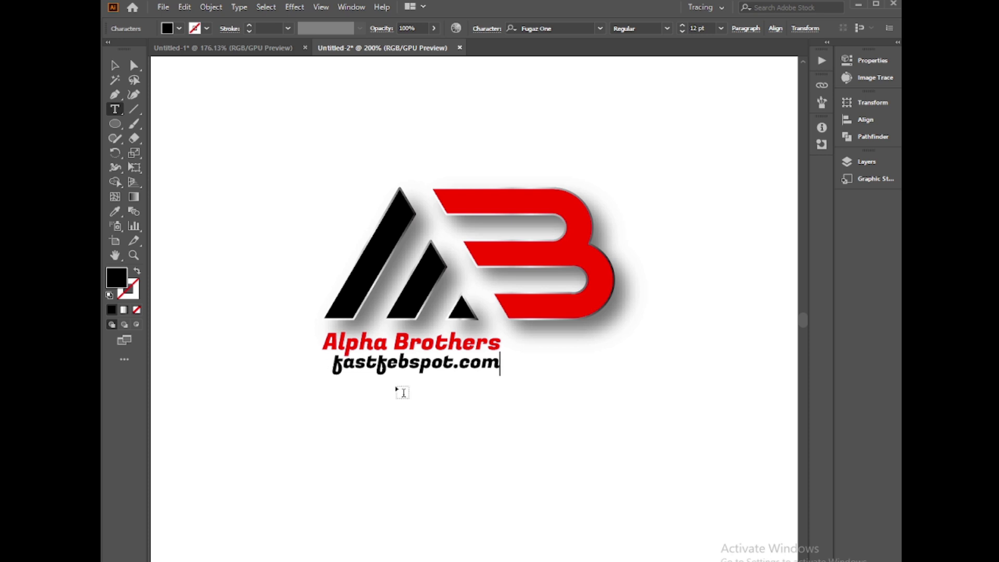
click(115, 65)
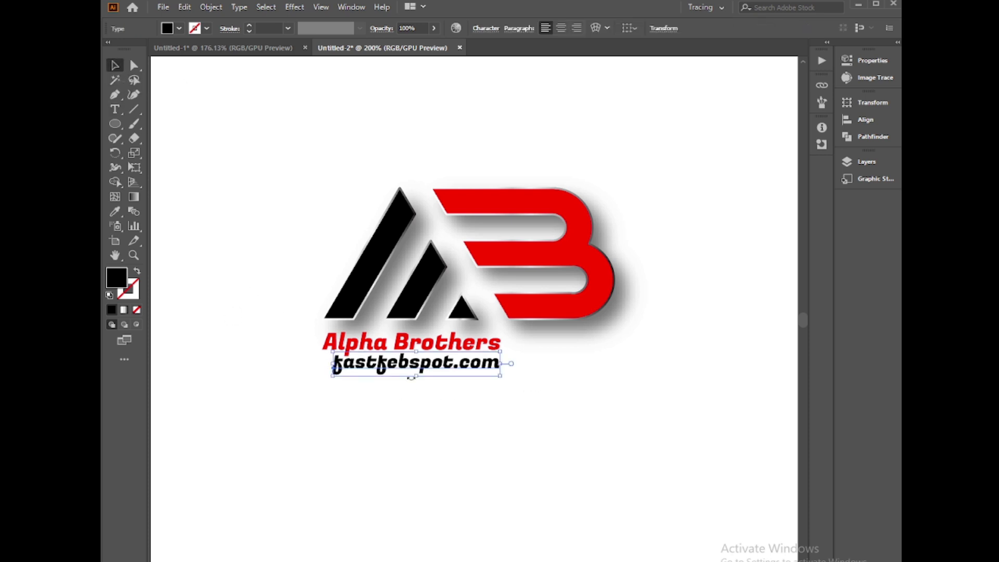
Scale the fastfebspot.com tagline down and place it just below the Alpha Brothers text, aligned with its left edge.
drag(501, 377, 424, 361)
click(264, 351)
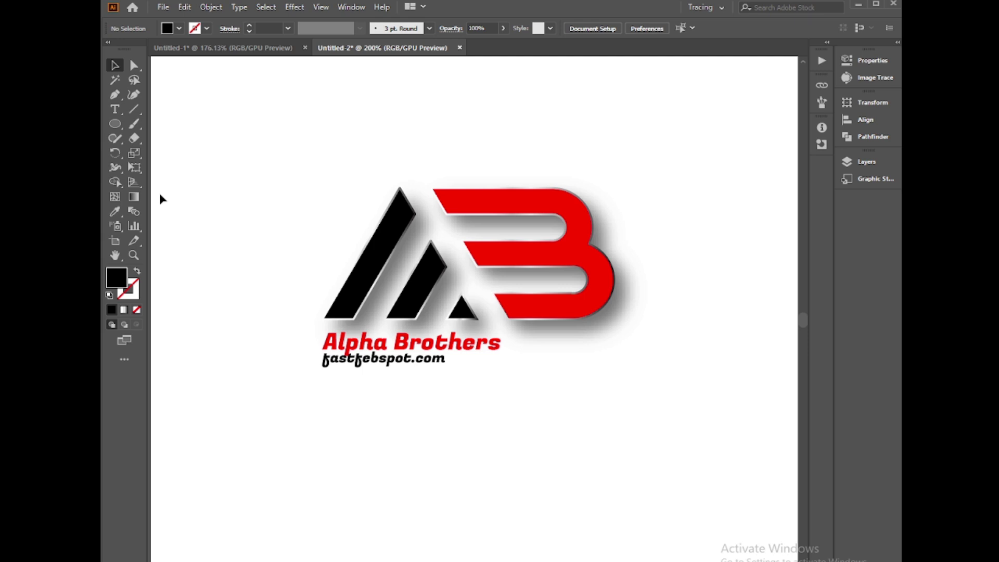
drag(349, 360, 350, 364)
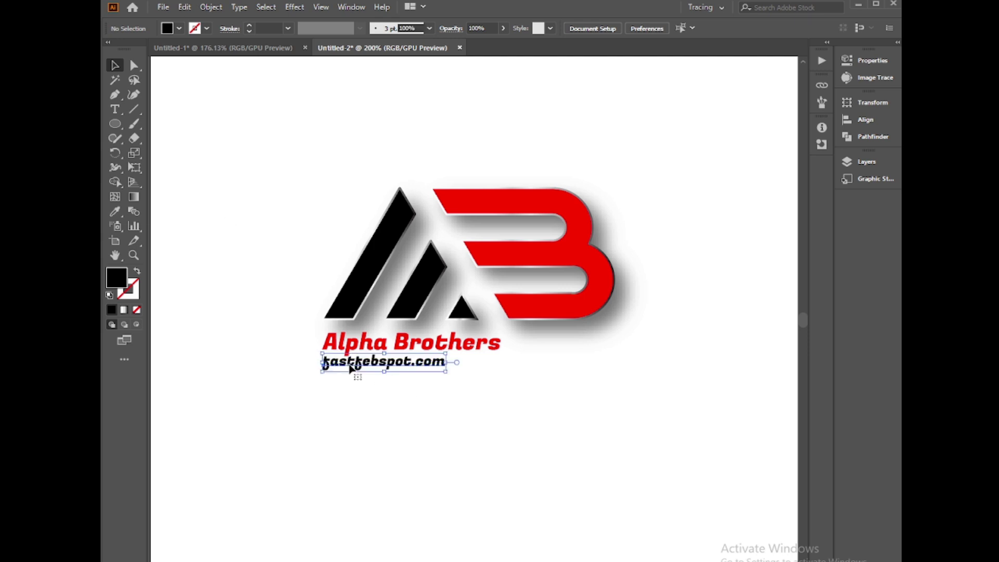
click(206, 385)
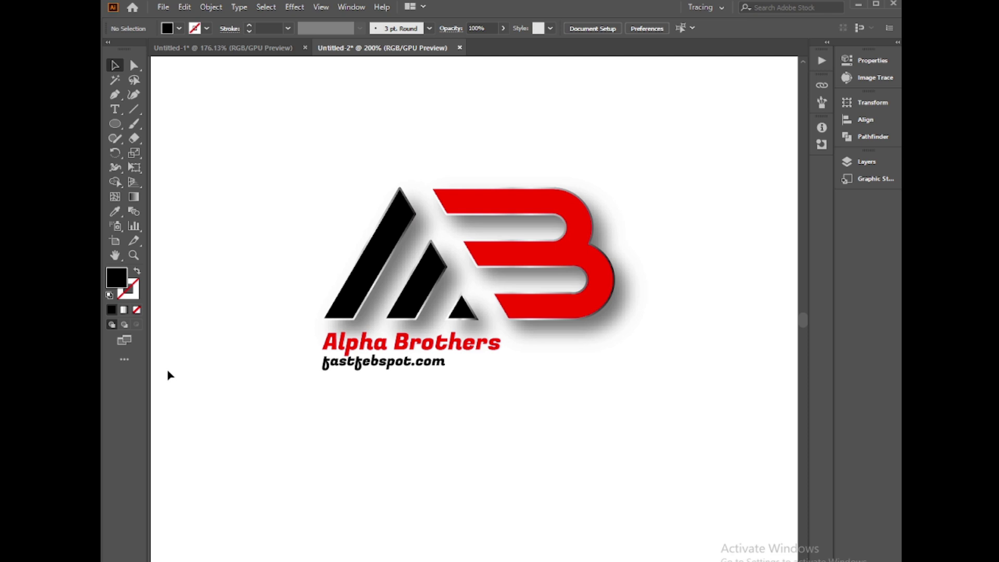